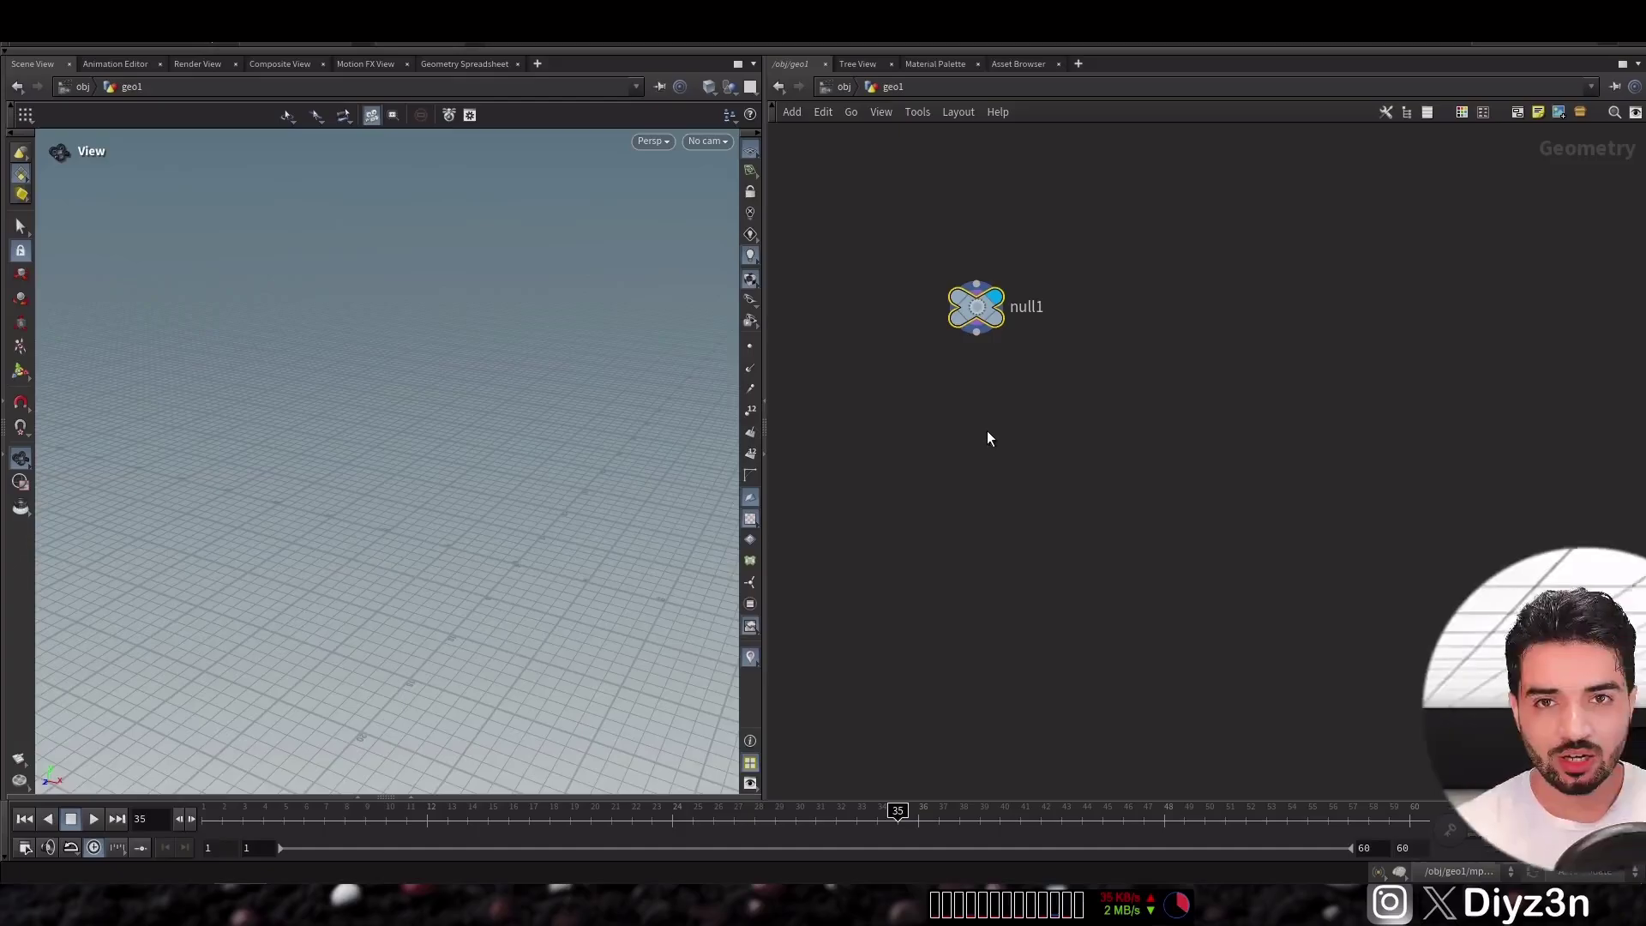
Add an MPM Configure setup to the geometry network and delete the leftover null node
key(Tab)
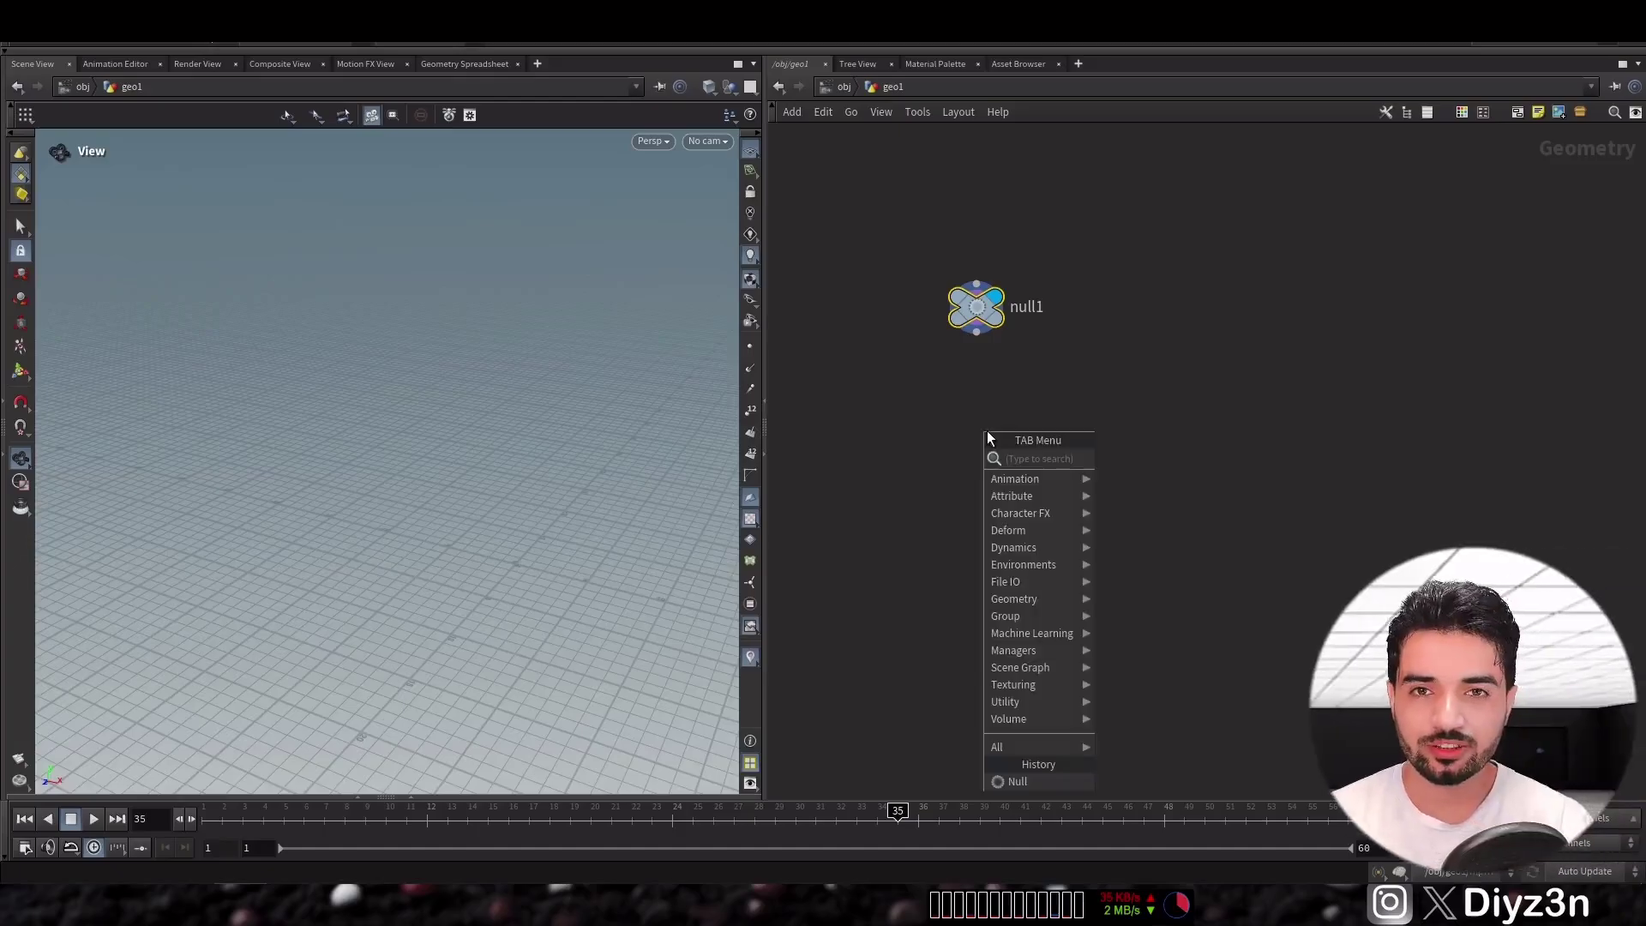
mouse_move(1032, 547)
mouse_move(1123, 601)
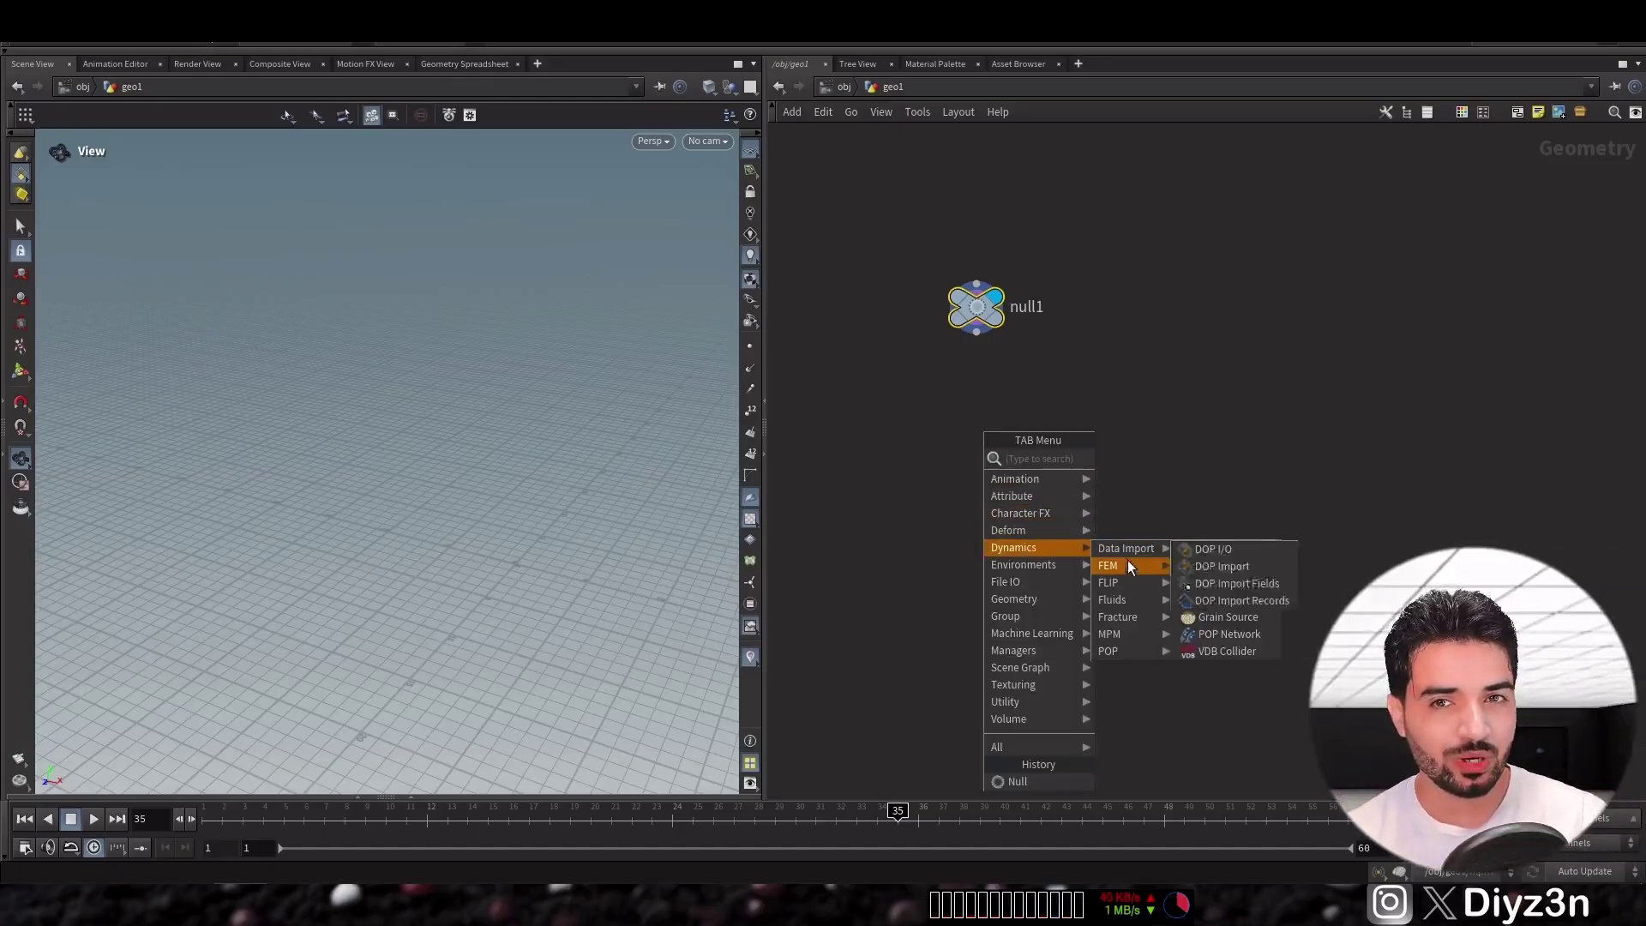
mouse_move(1133, 635)
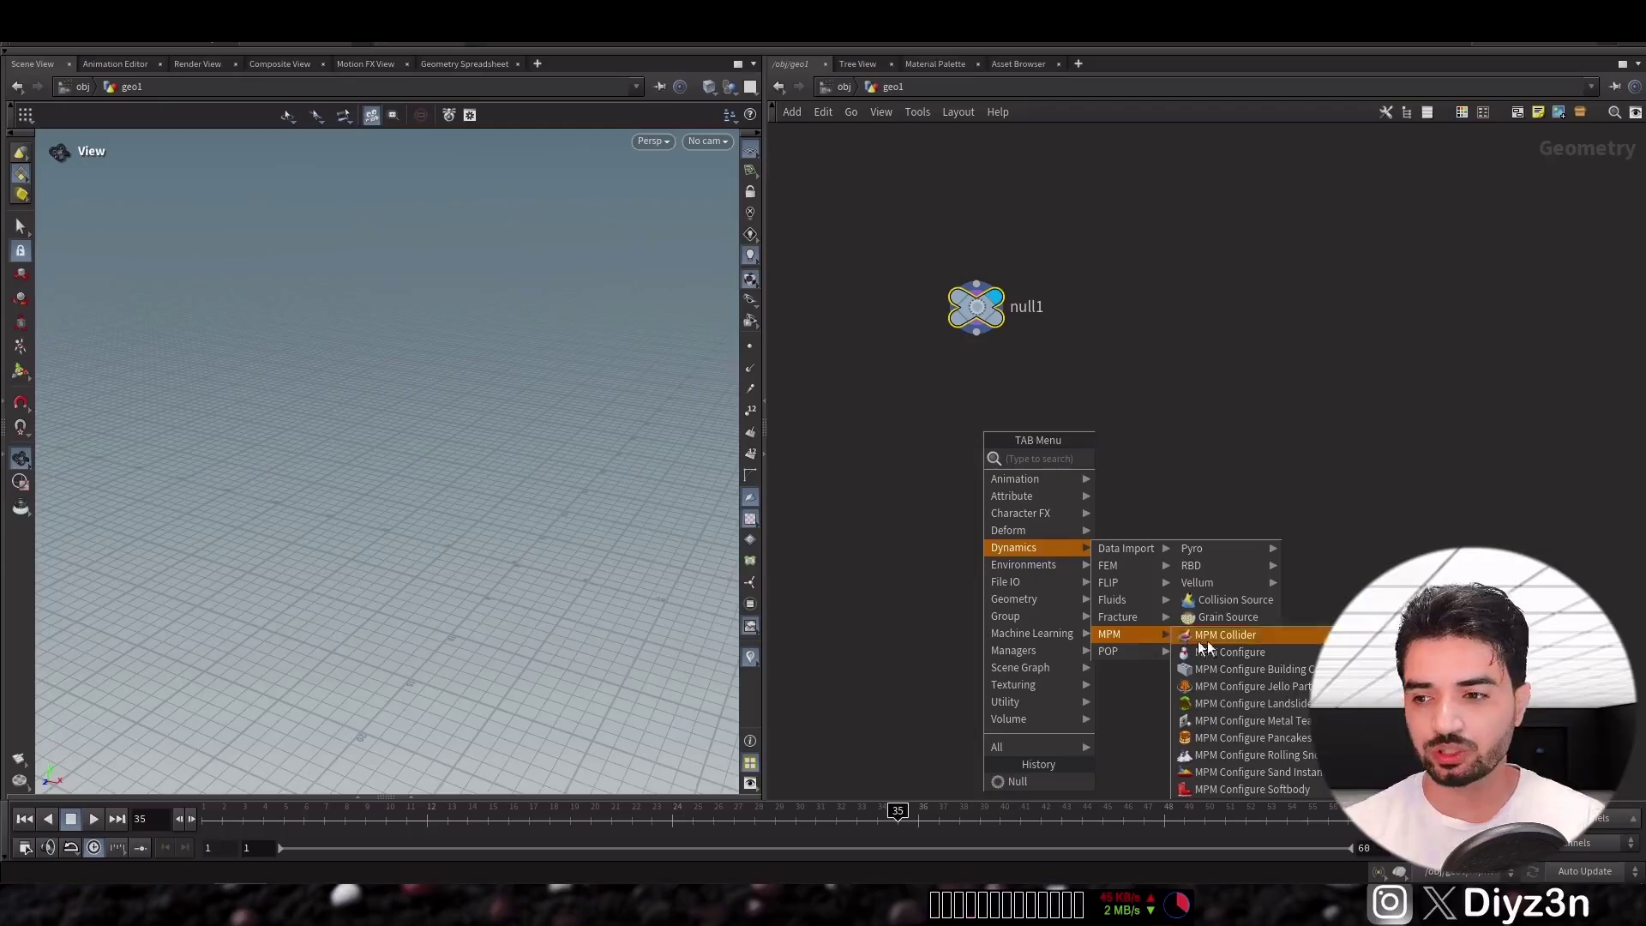
click(1314, 655)
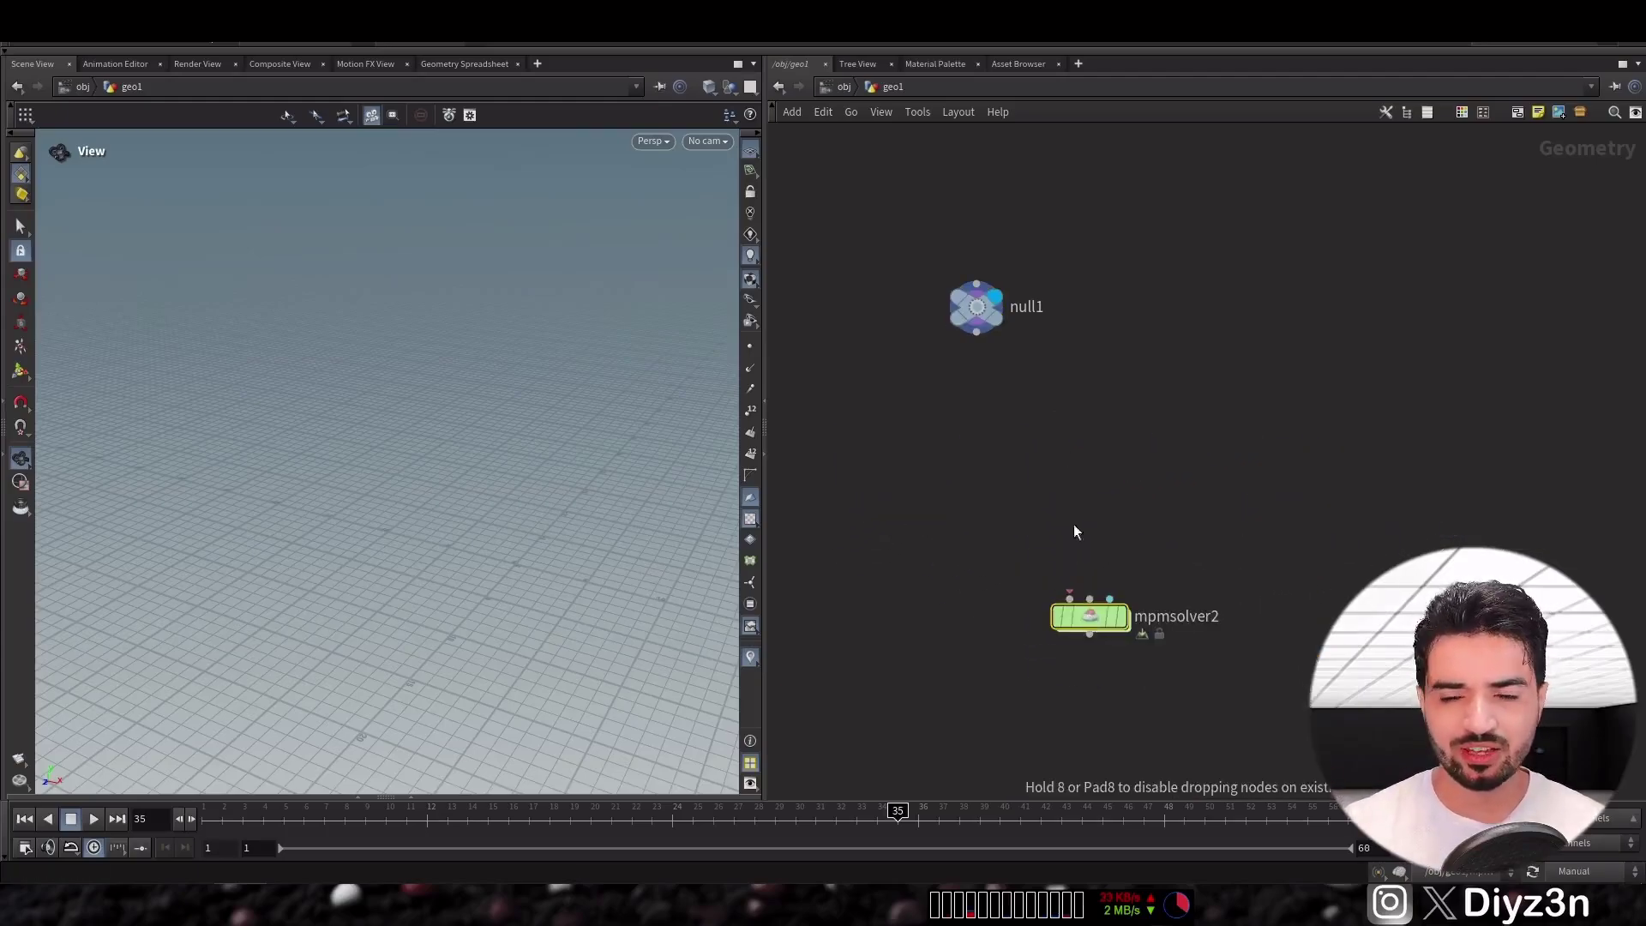
click(22, 820)
key(Delete)
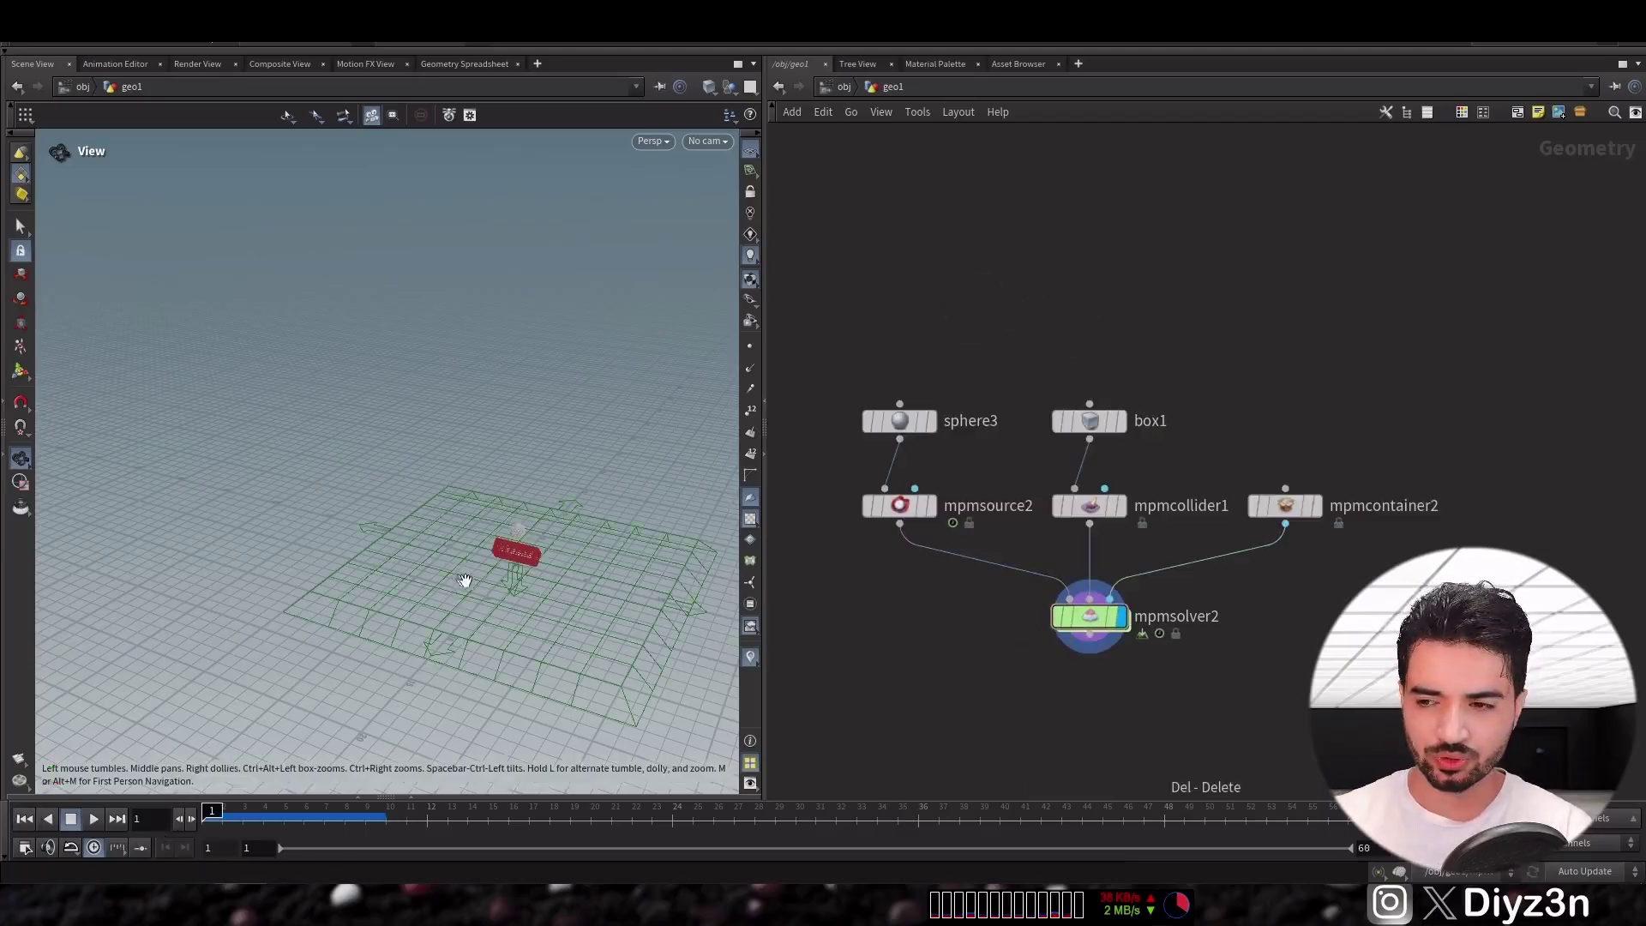
Frame the sphere and collider in the viewport, and display the MPM source node with its parameters
key(f)
drag(553, 571, 526, 559)
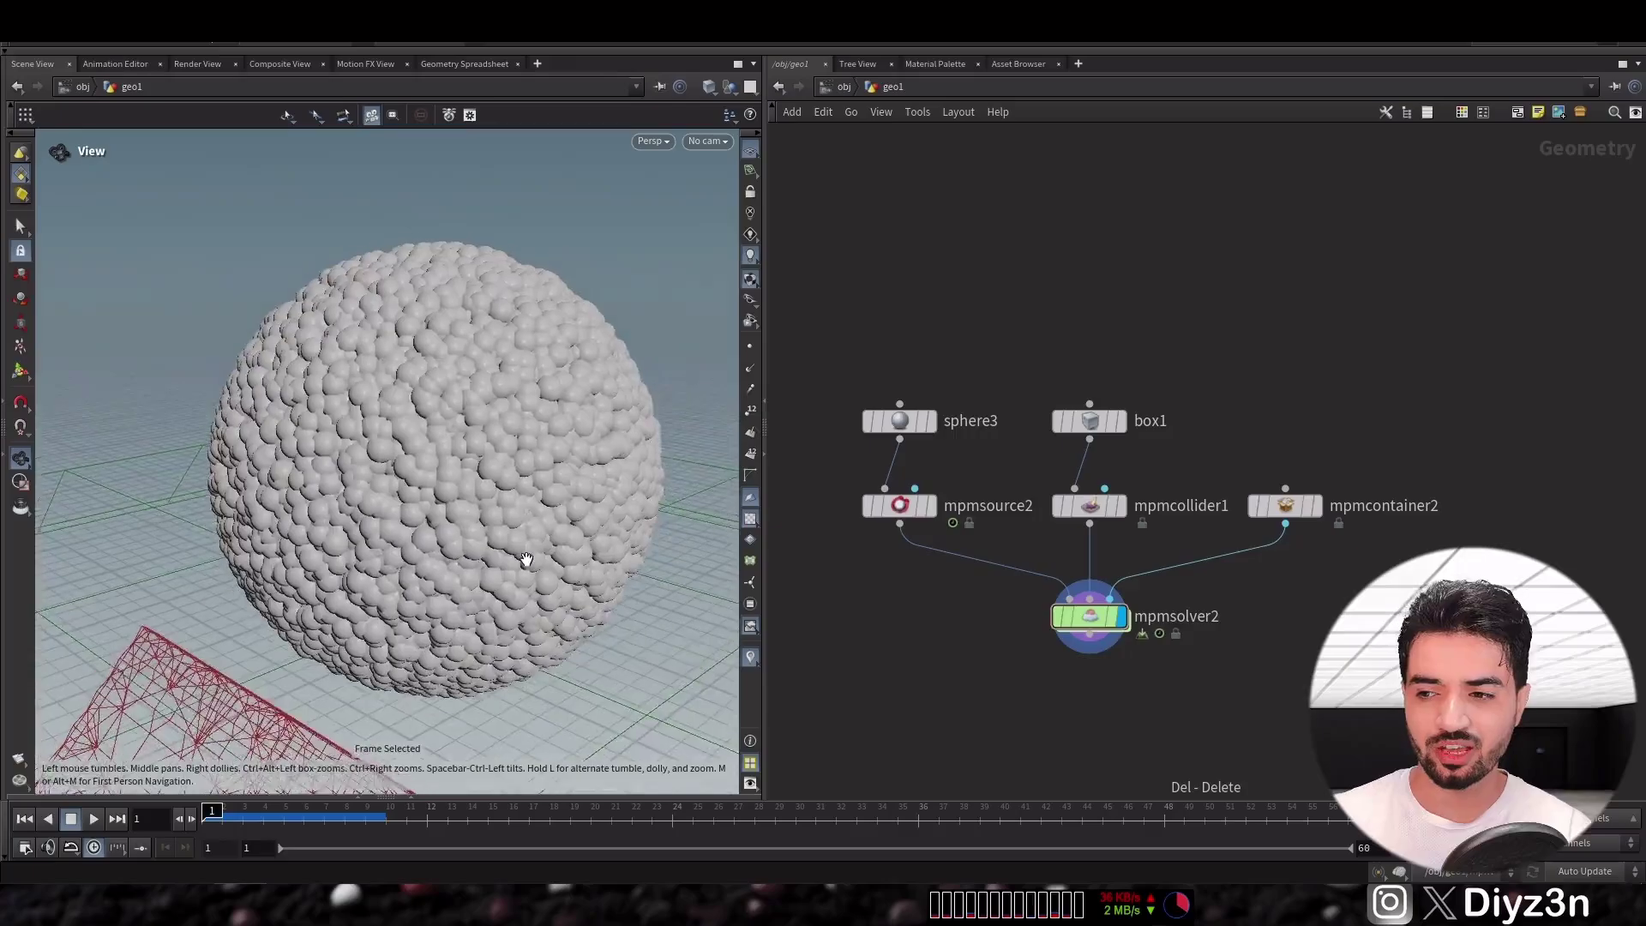
right_drag(525, 558, 268, 602)
middle_drag(413, 516, 333, 363)
drag(332, 361, 798, 500)
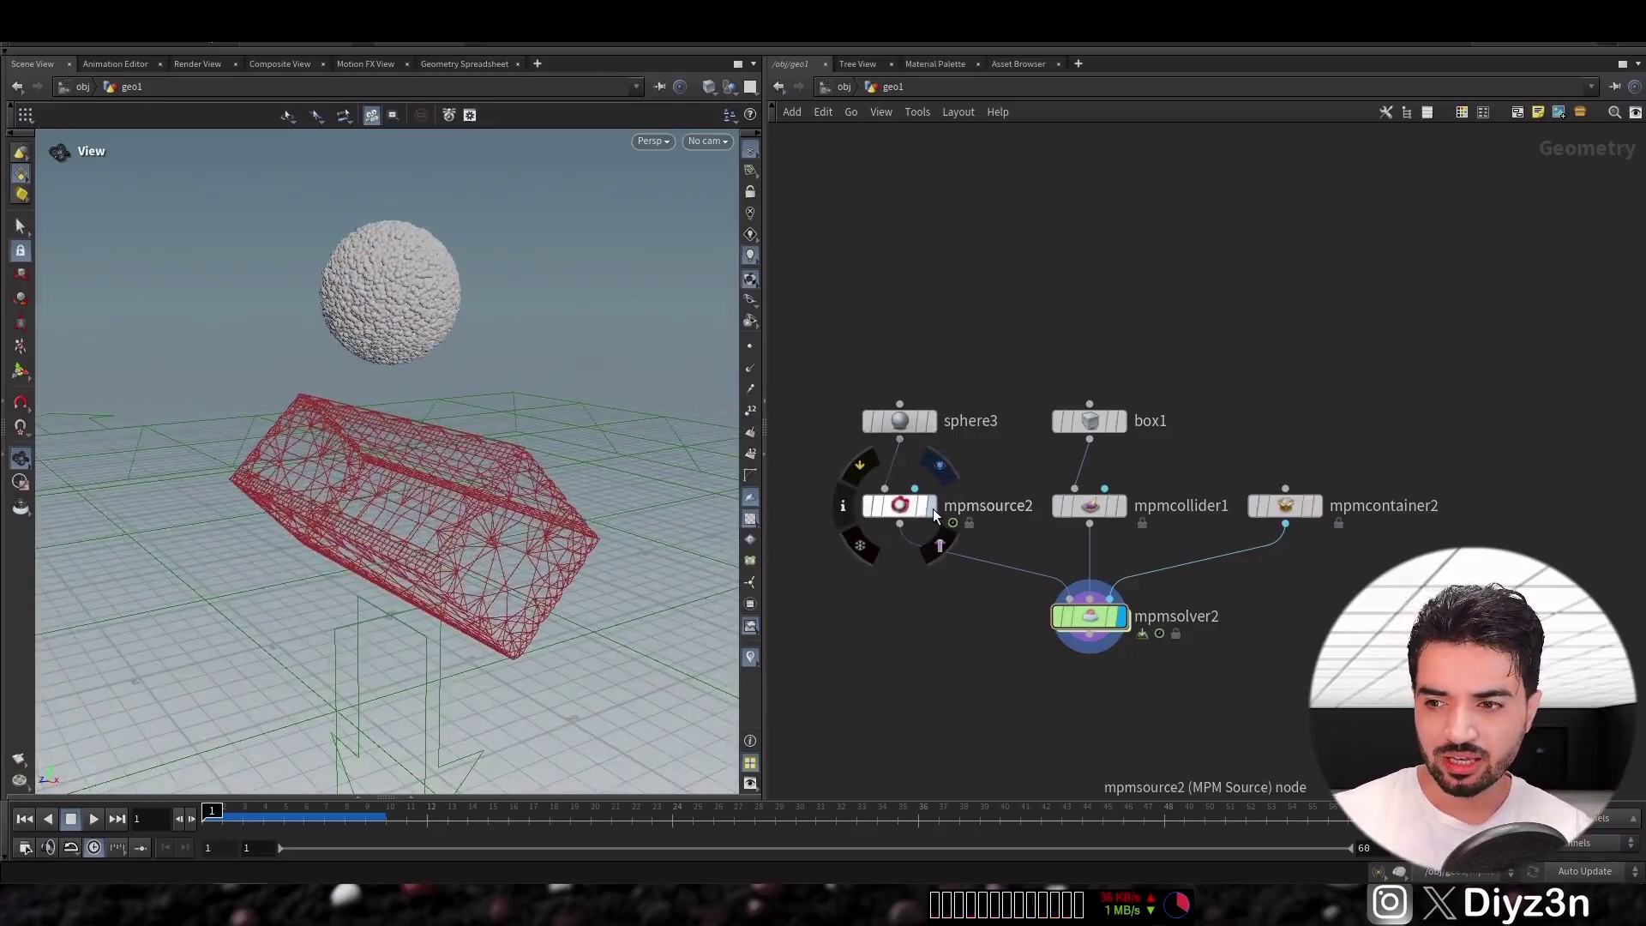
click(932, 507)
key(p)
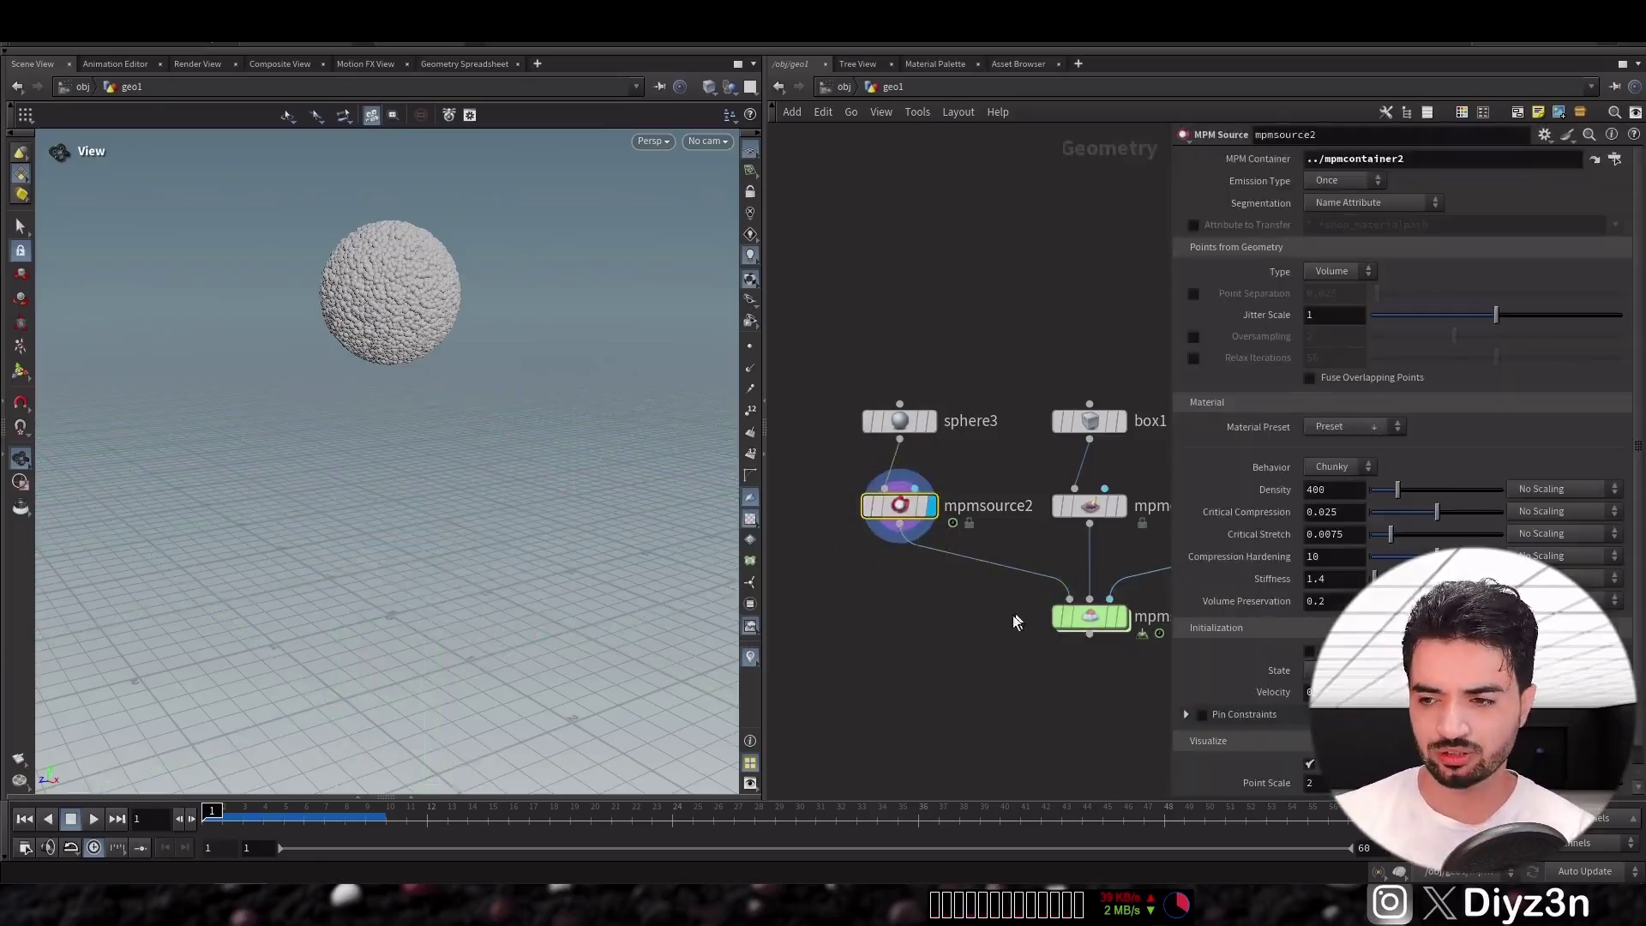
Display the MPM collider's geometry and the MPM container node with its domain parameters
middle_drag(1014, 620, 810, 607)
click(955, 481)
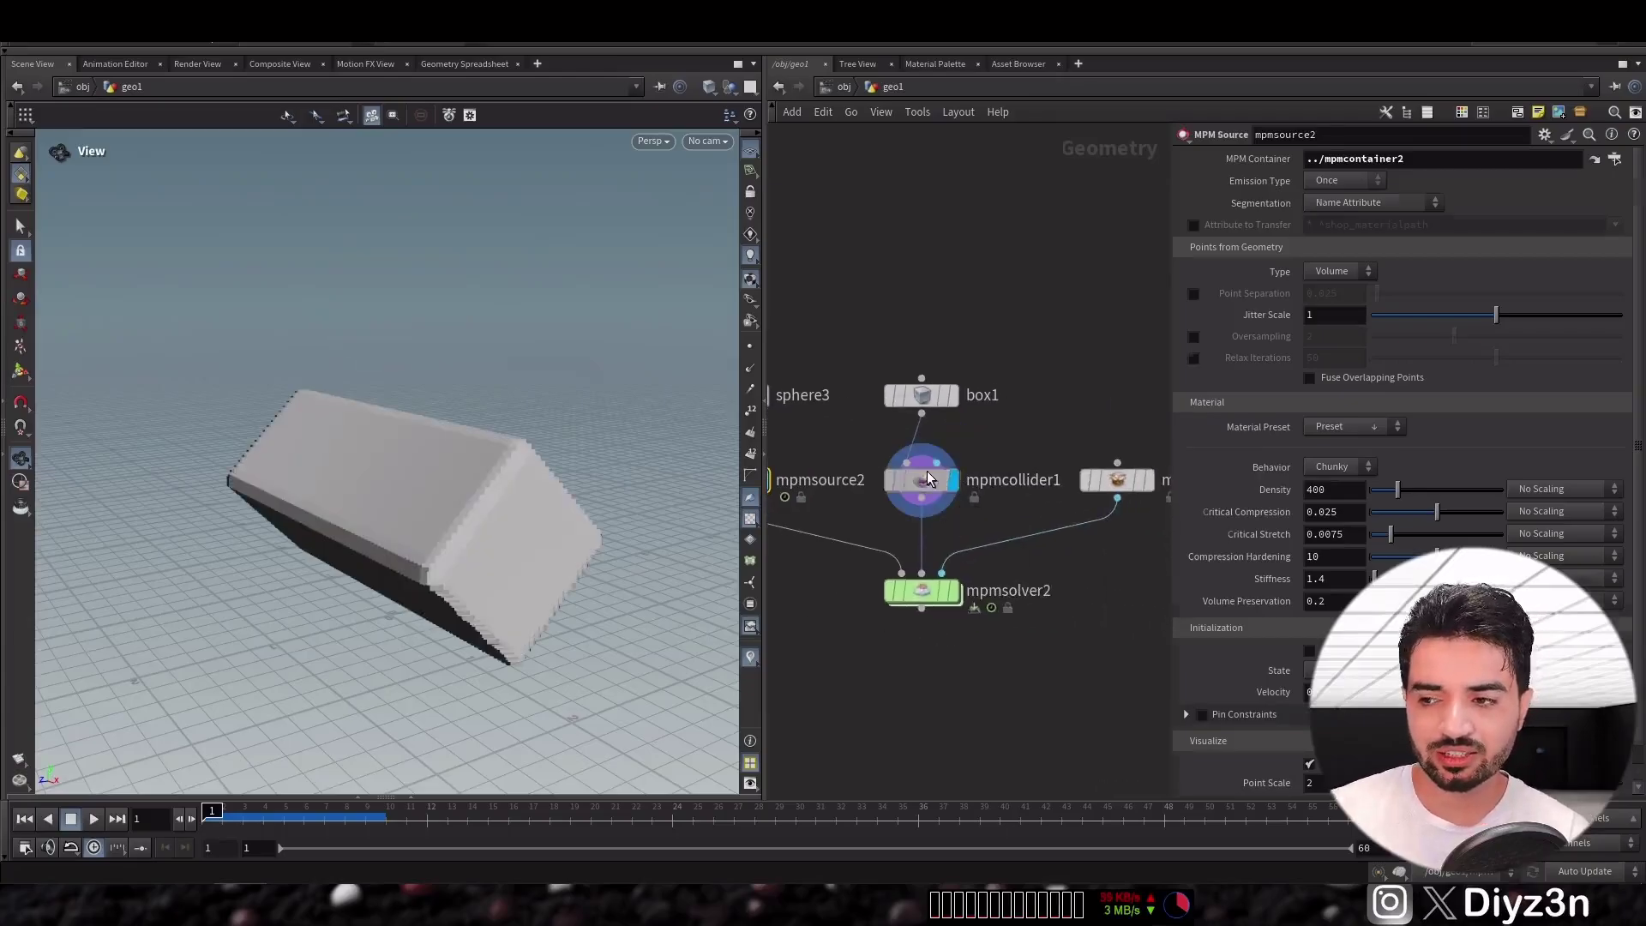
click(927, 474)
middle_drag(1078, 564, 995, 561)
click(1068, 481)
click(1034, 477)
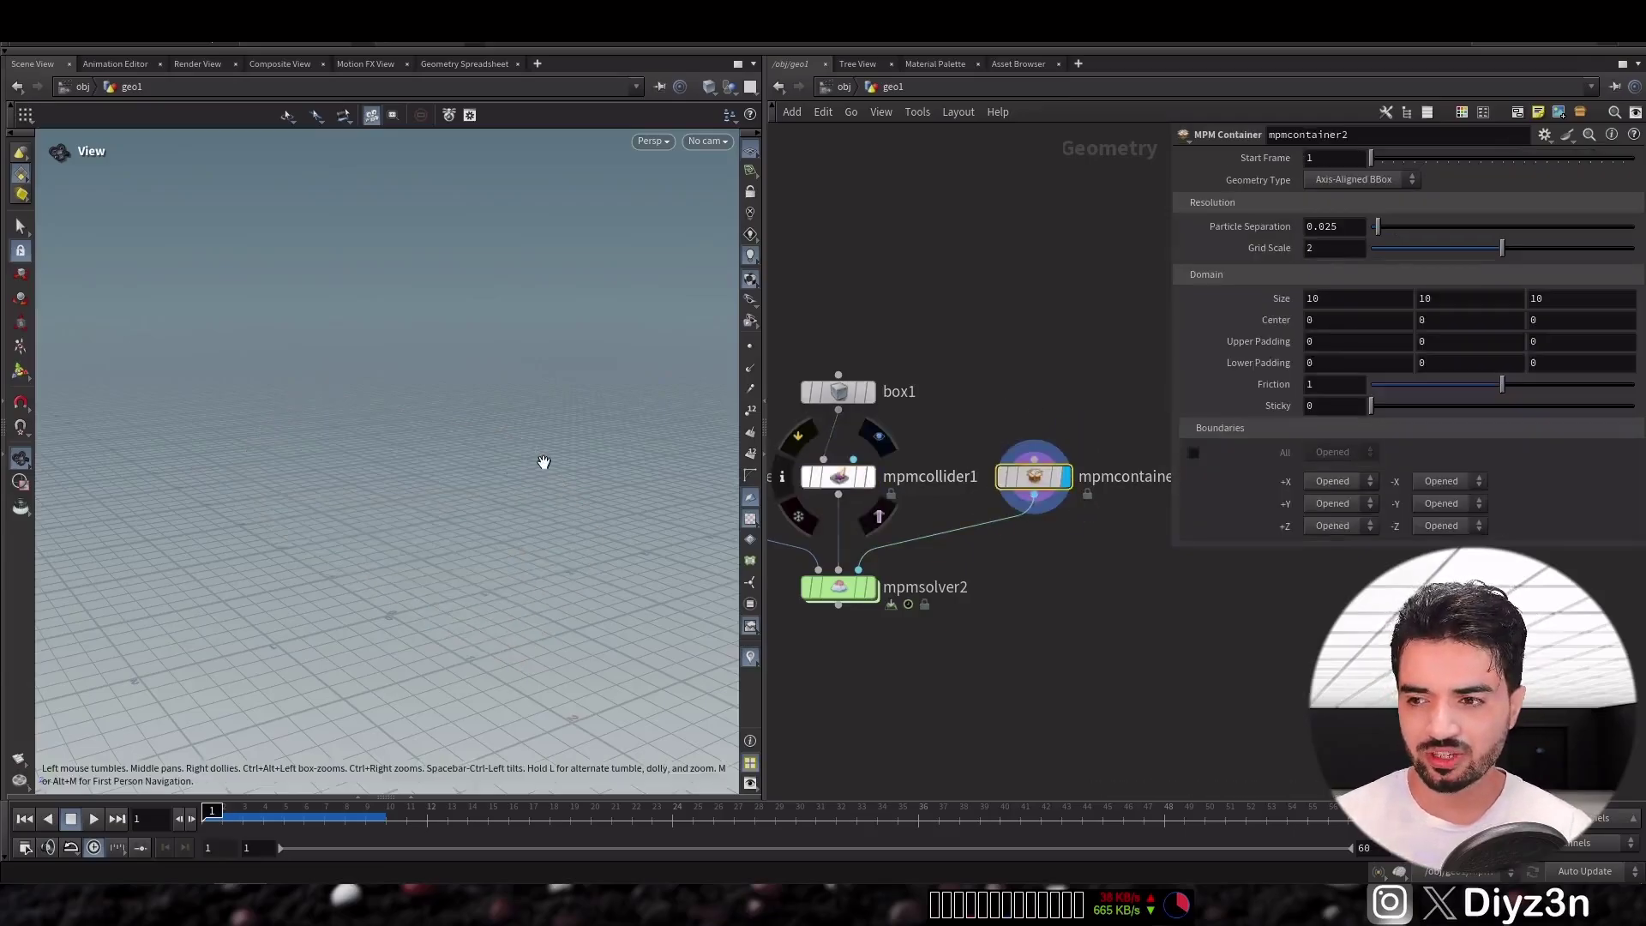
Display the MPM solver and play the simulation of the sphere falling on the box collider
click(19, 373)
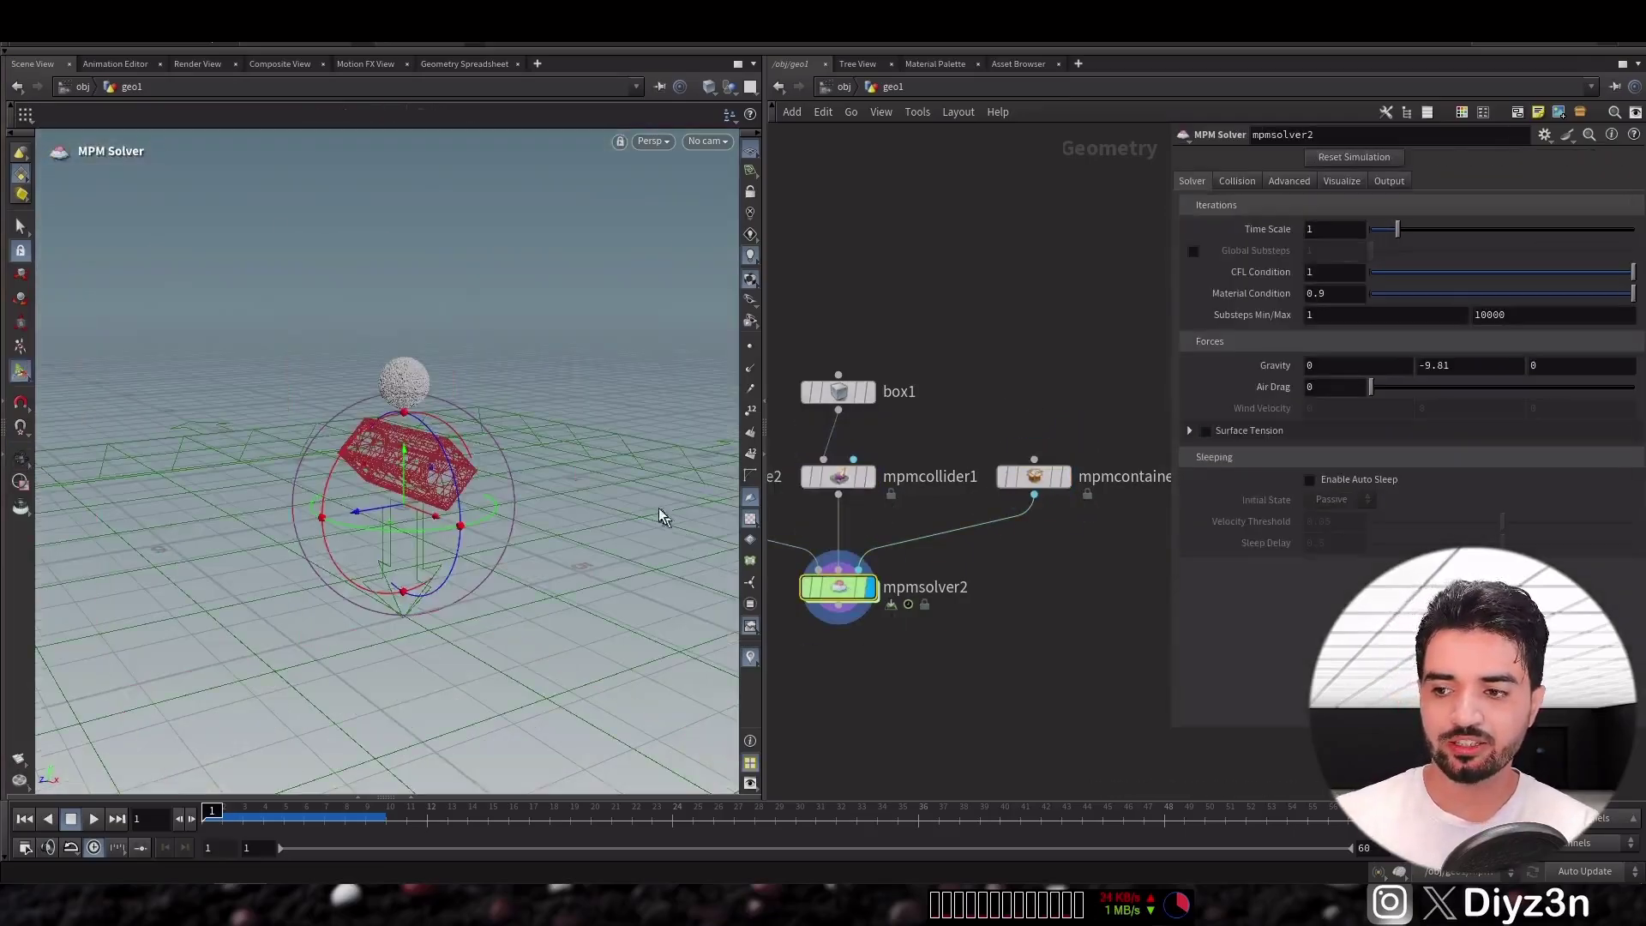
alt+right_drag(661, 514, 271, 601)
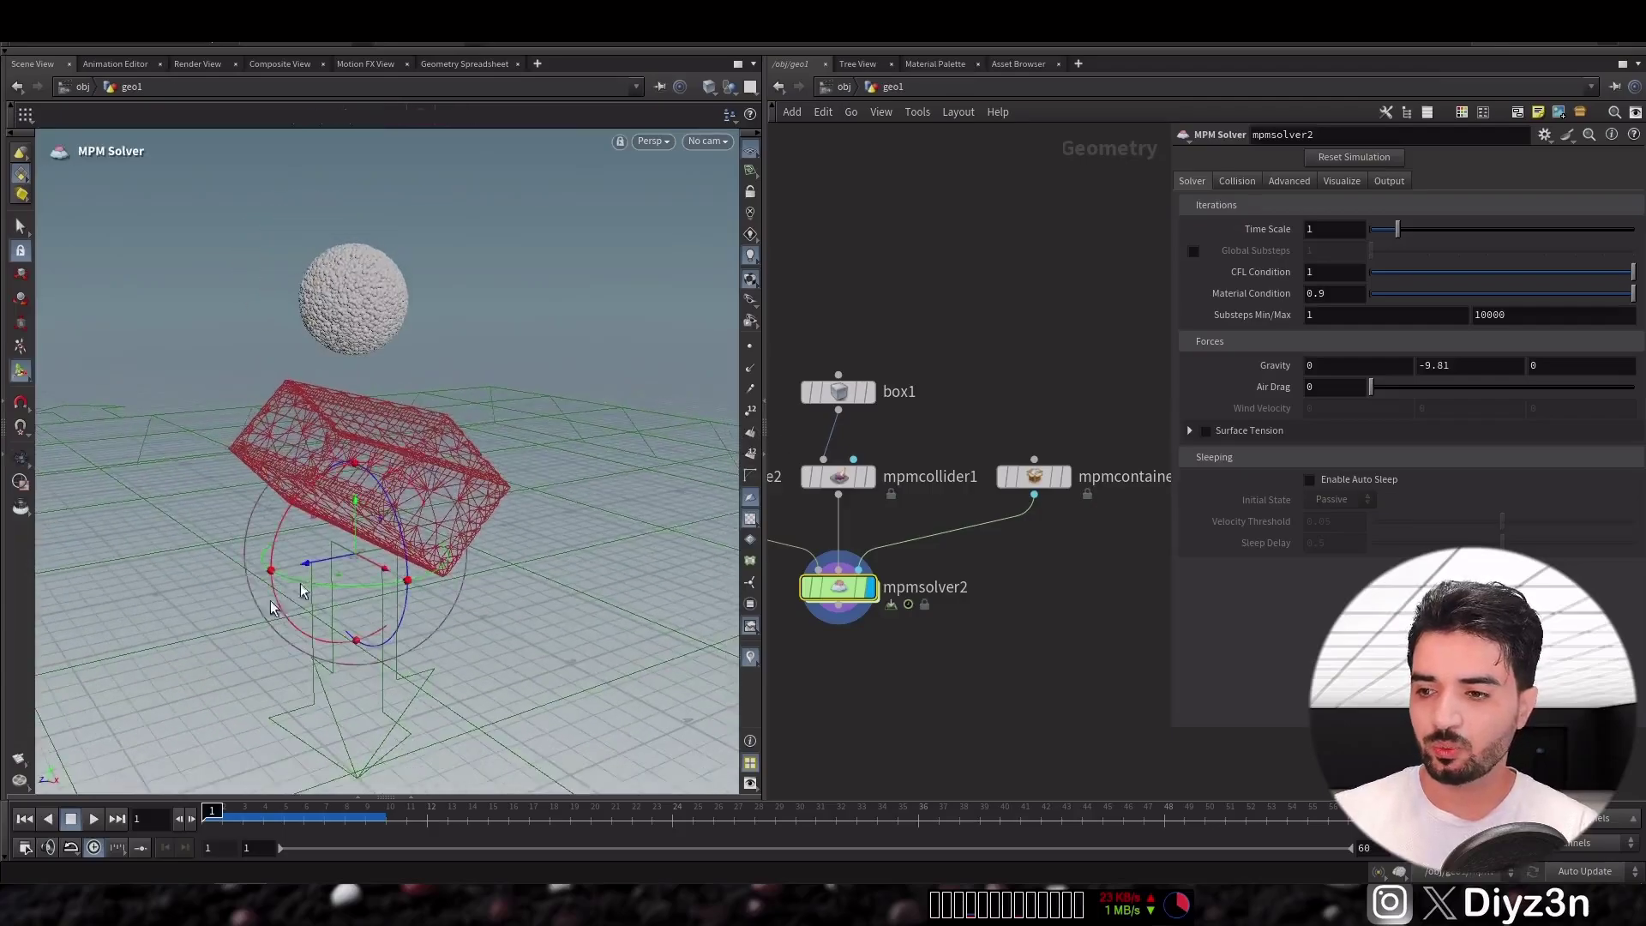
click(94, 820)
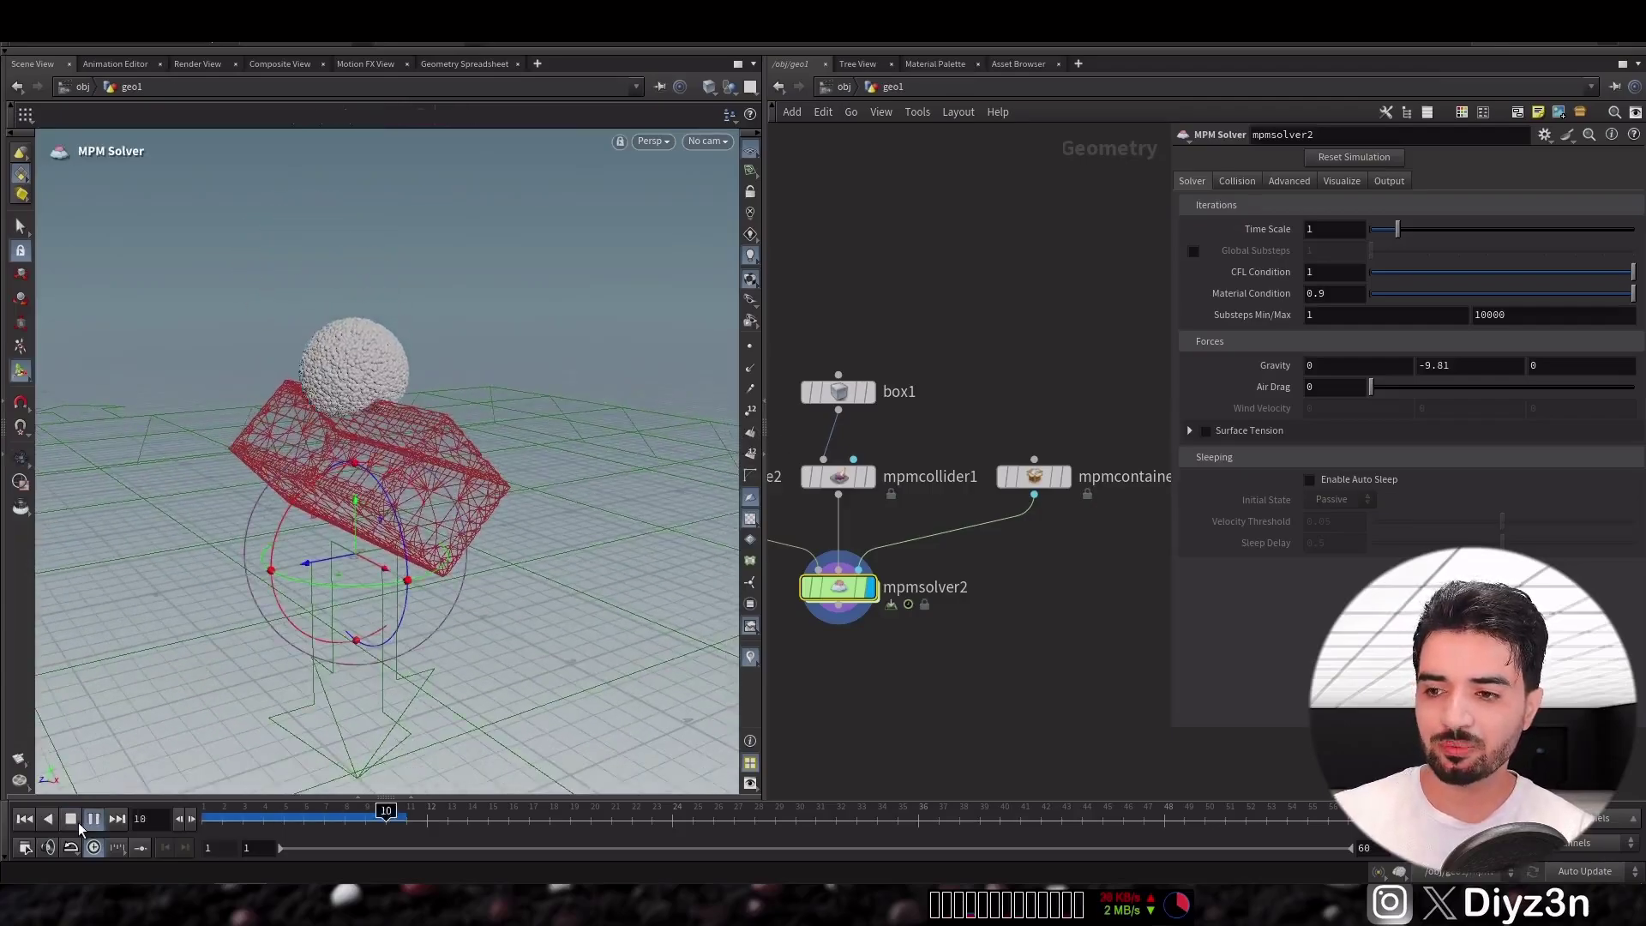
click(17, 461)
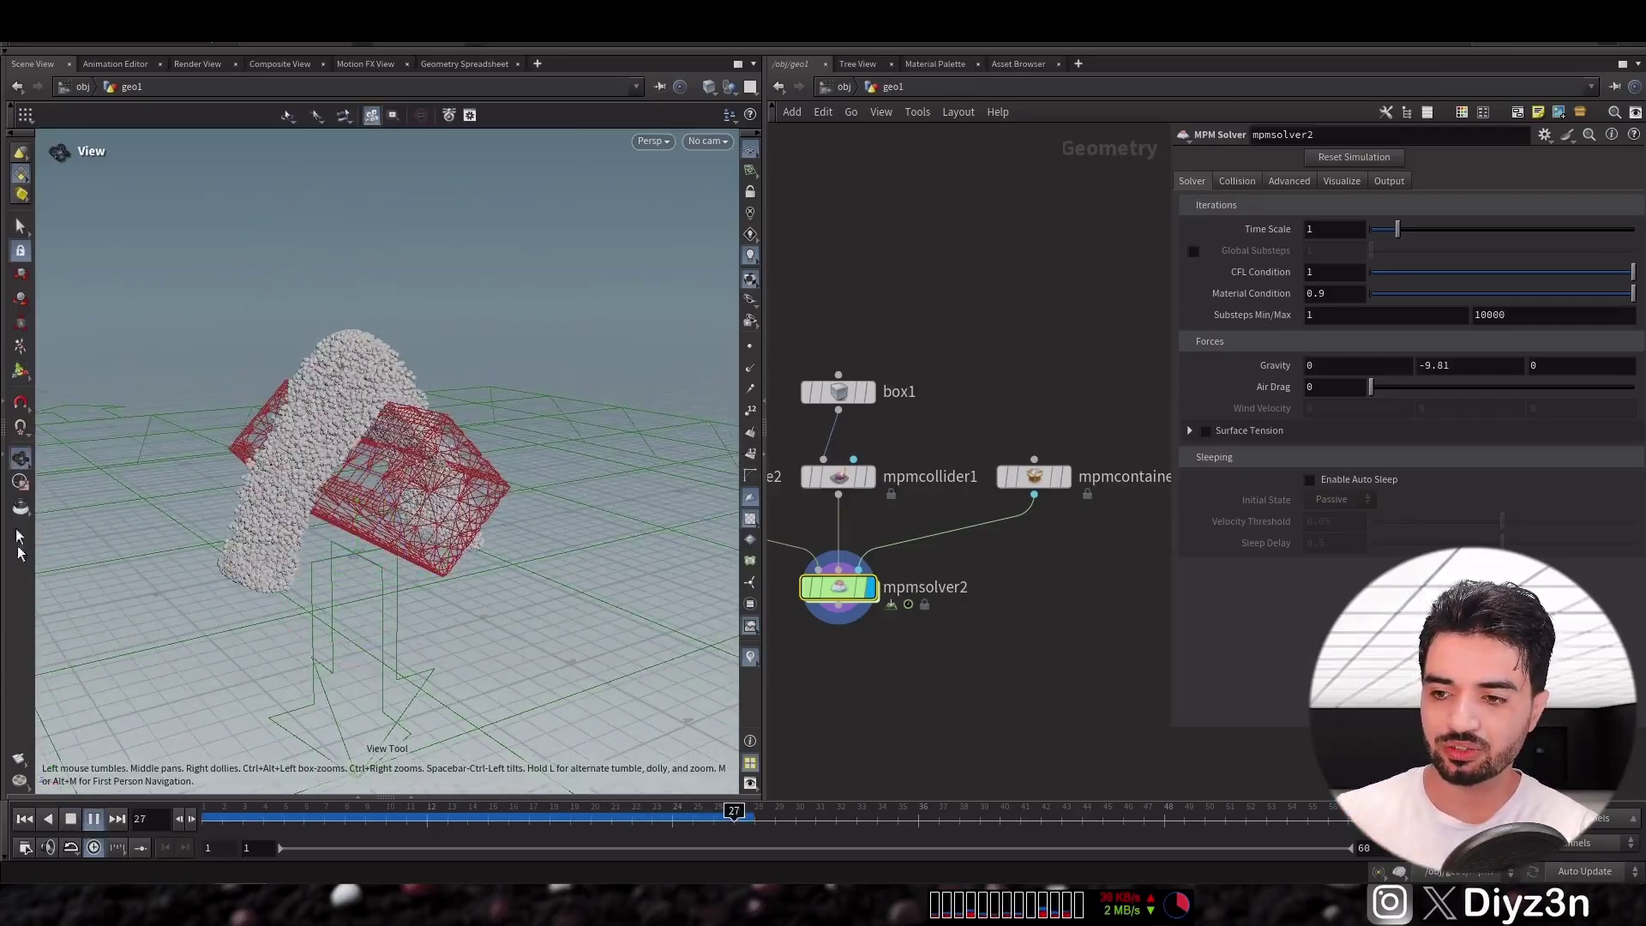
click(71, 819)
Replace the box's MPM collider node with a duplicate of the sphere's MPM source node
middle_drag(867, 486, 986, 461)
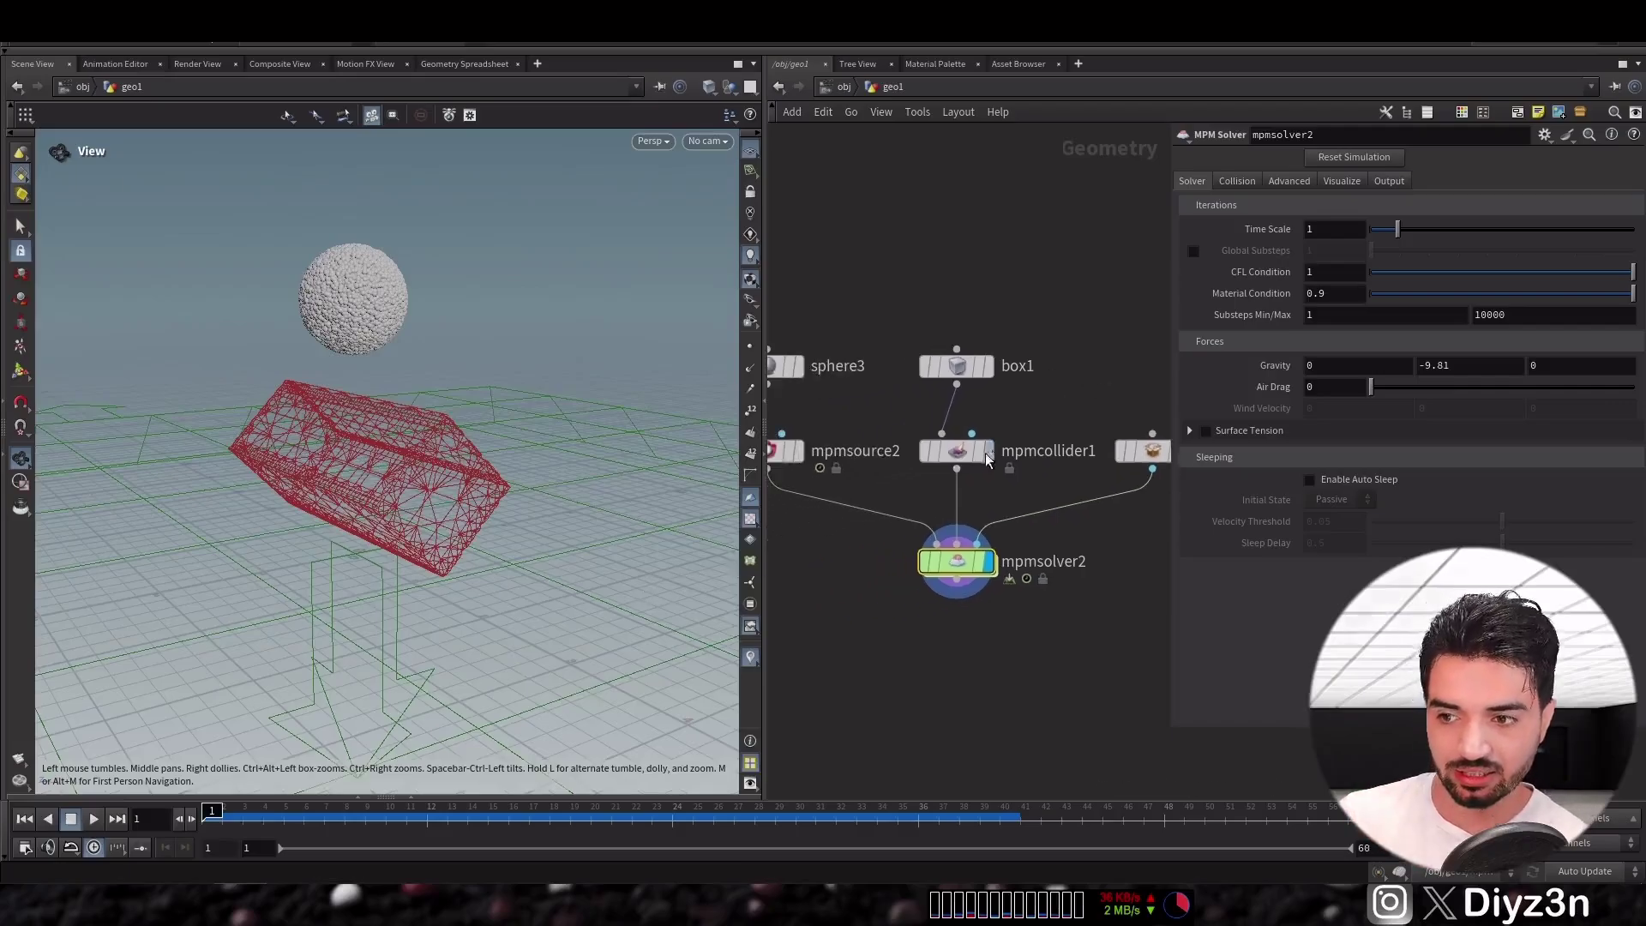
click(958, 451)
drag(959, 364, 938, 294)
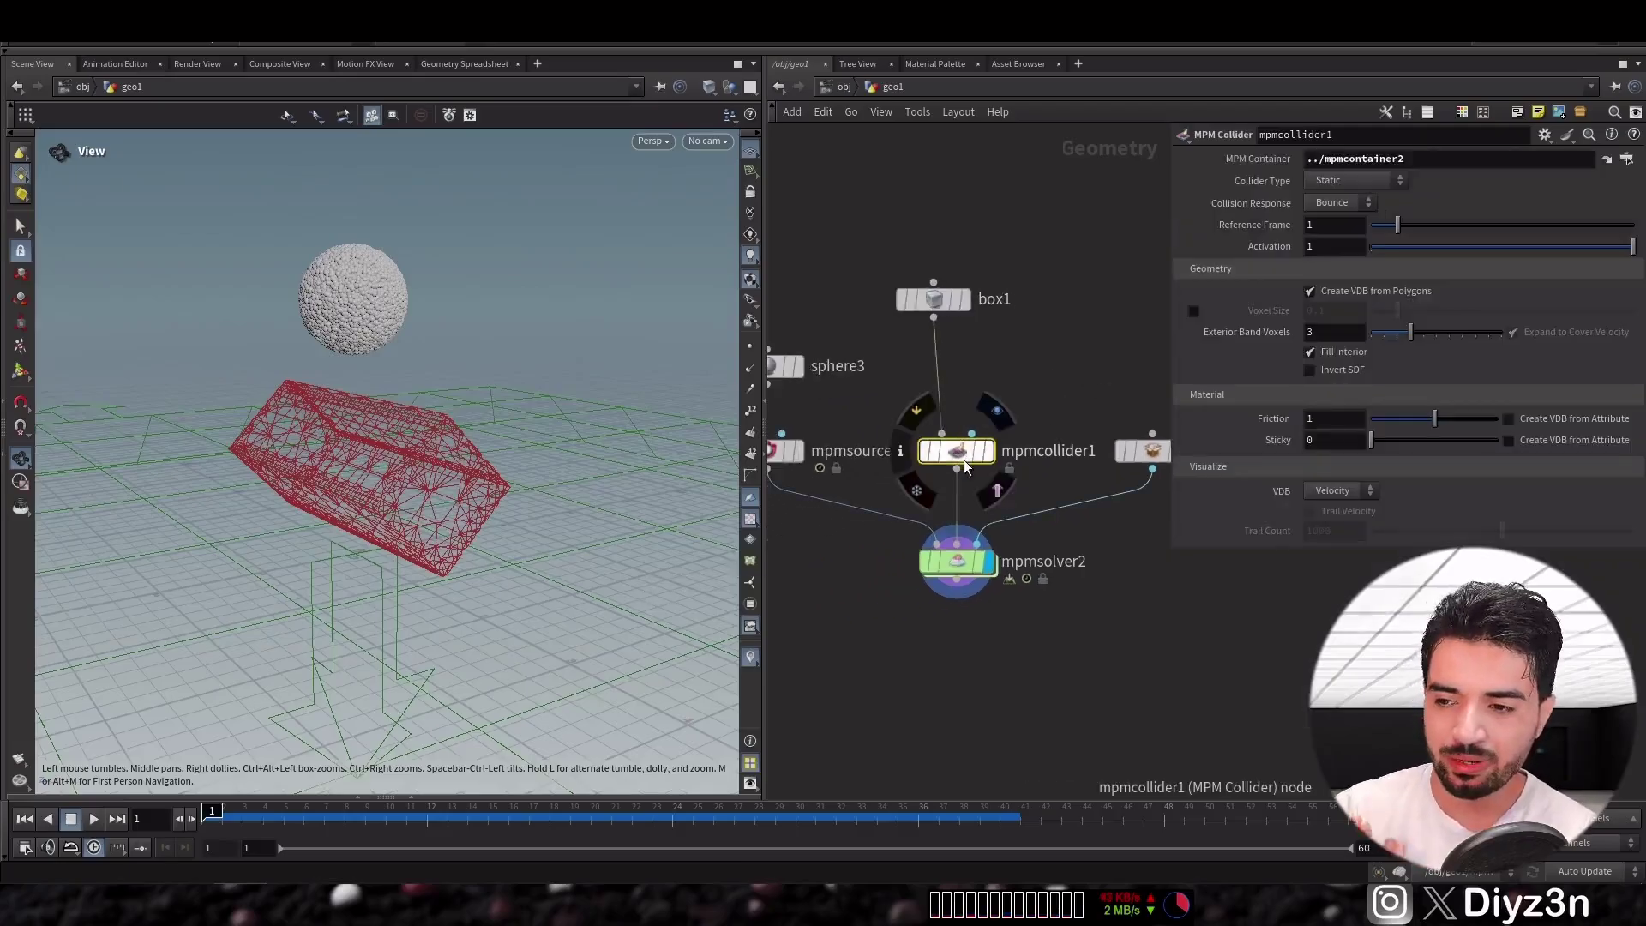
key(Delete)
middle_drag(901, 430, 956, 424)
alt+drag(827, 452, 992, 423)
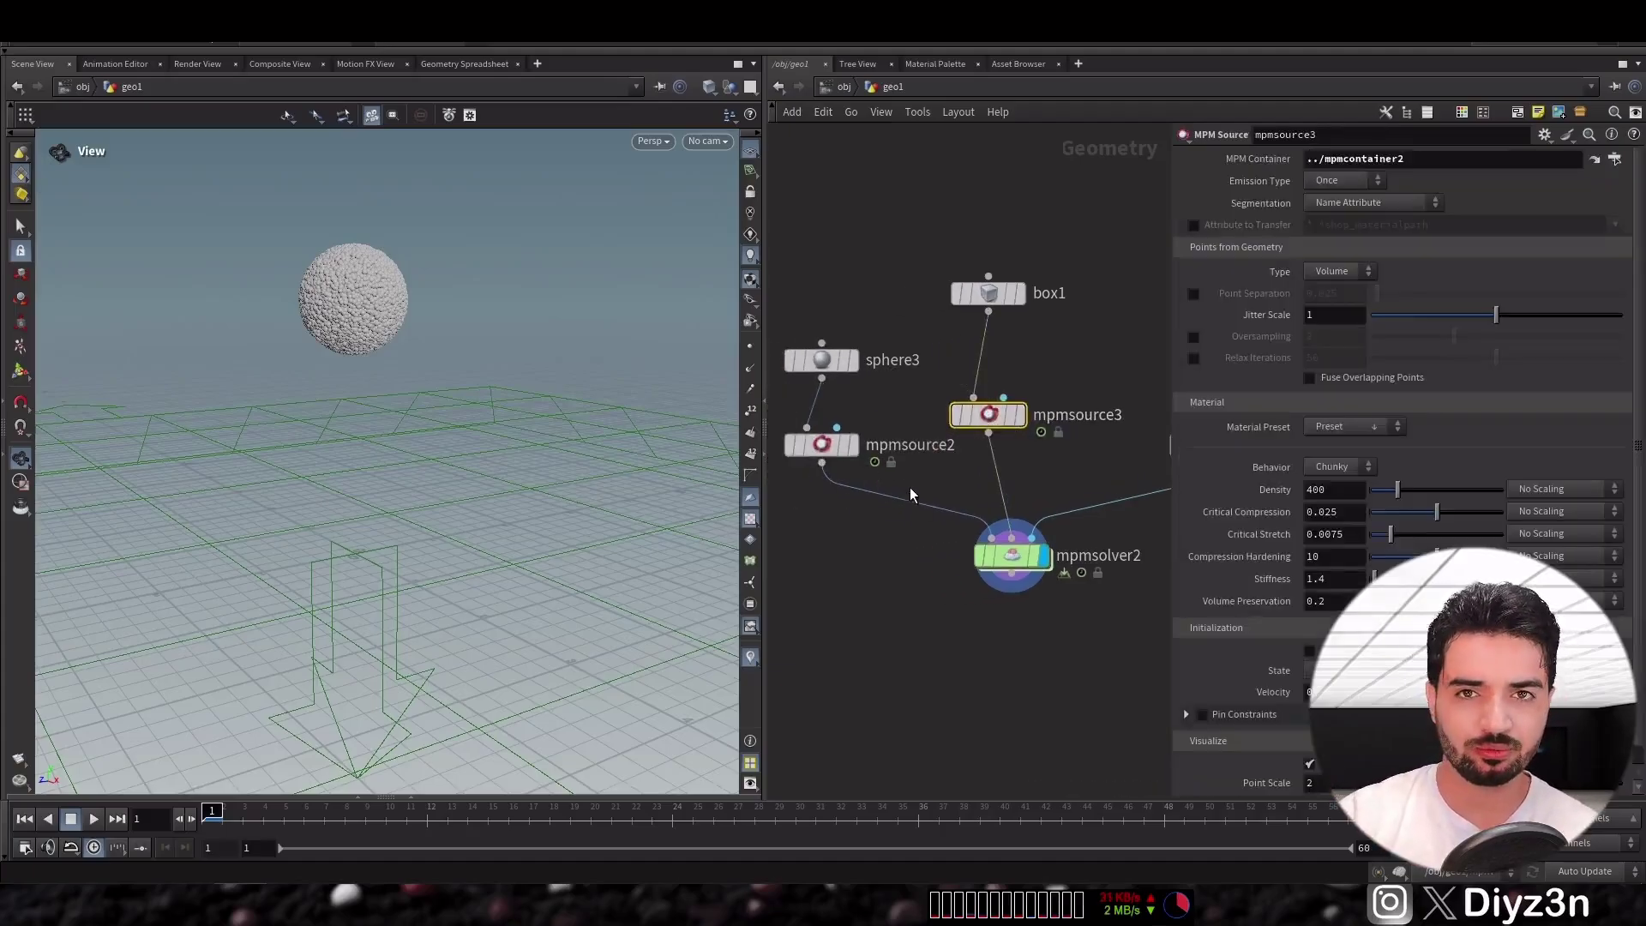
Add a Merge node combining the sphere and box MPM sources into the solver's first input
key(Tab)
text(me)
click(1063, 514)
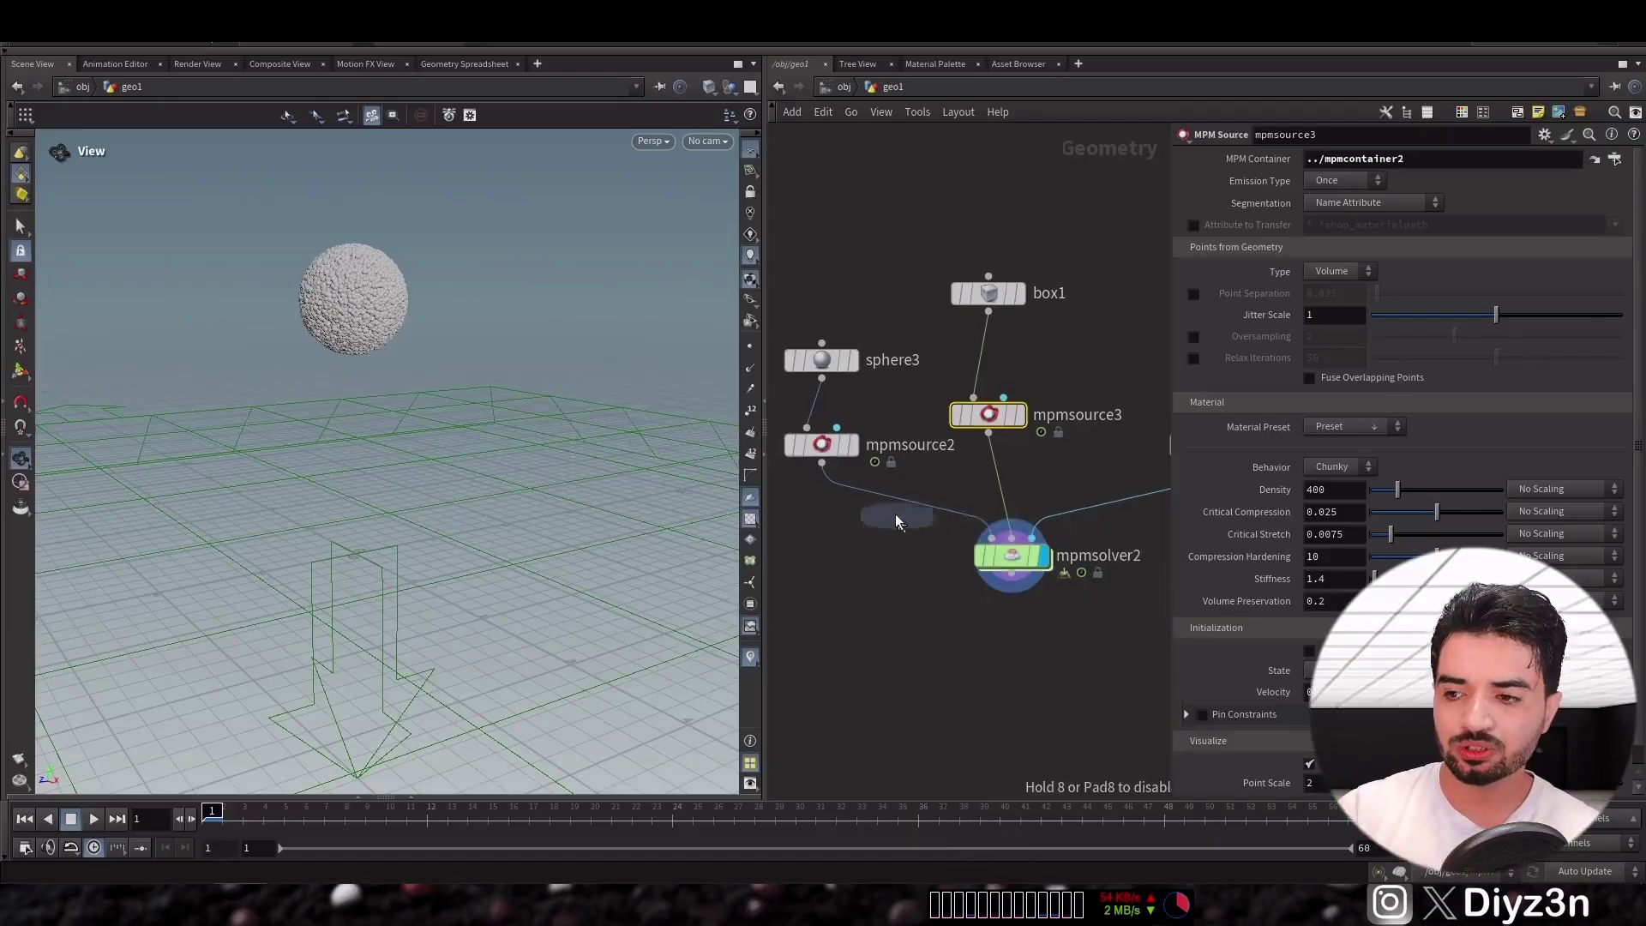
click(888, 497)
click(970, 463)
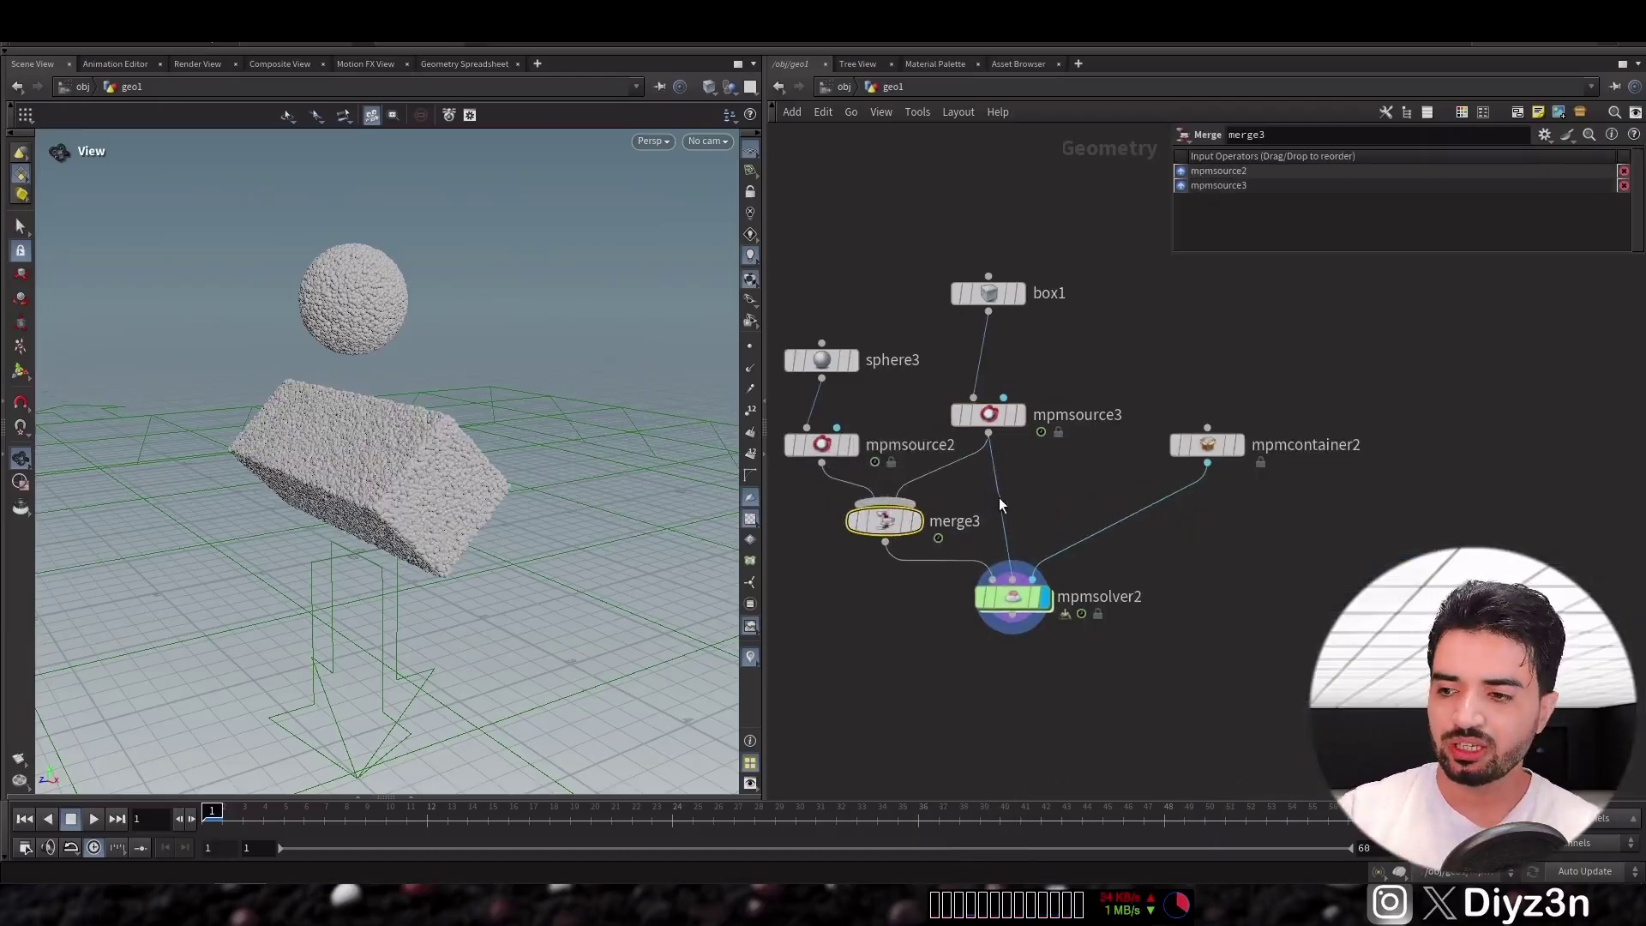
Set the box source's material preset to Snow, play the simulation and rewind it
click(988, 415)
click(1335, 427)
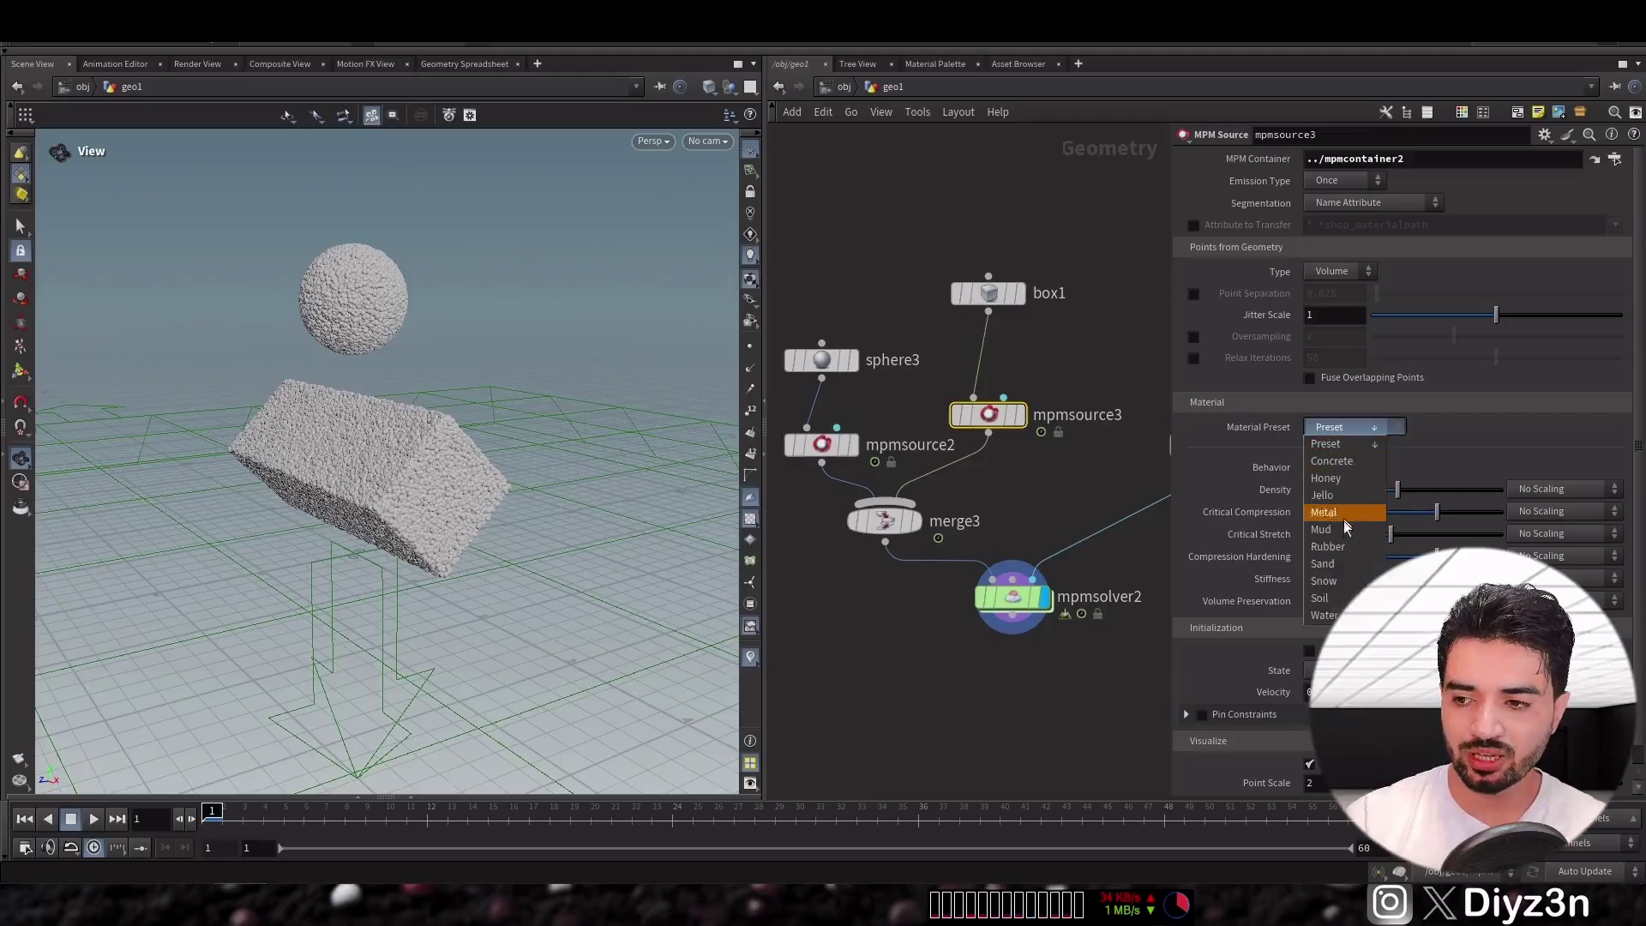
click(1345, 581)
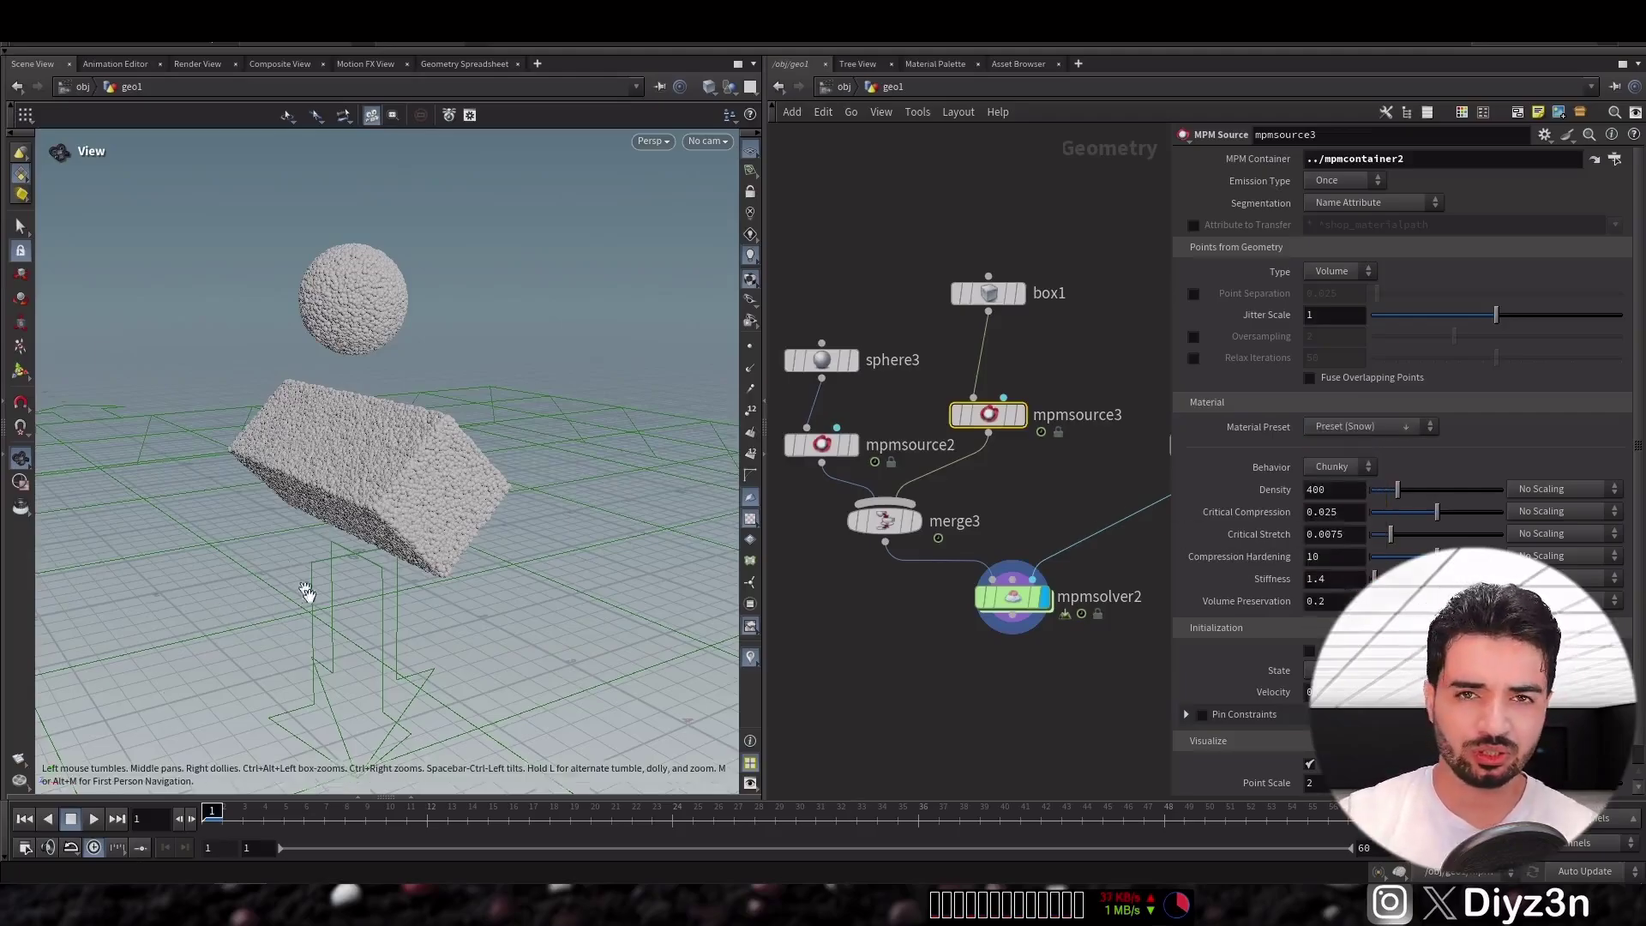
click(74, 818)
click(26, 819)
Move the sphere and its MPM source node up to make room above the merge, undoing the stray node connection
drag(832, 442, 836, 379)
key(ctrl+z)
key(Tab)
text(blu)
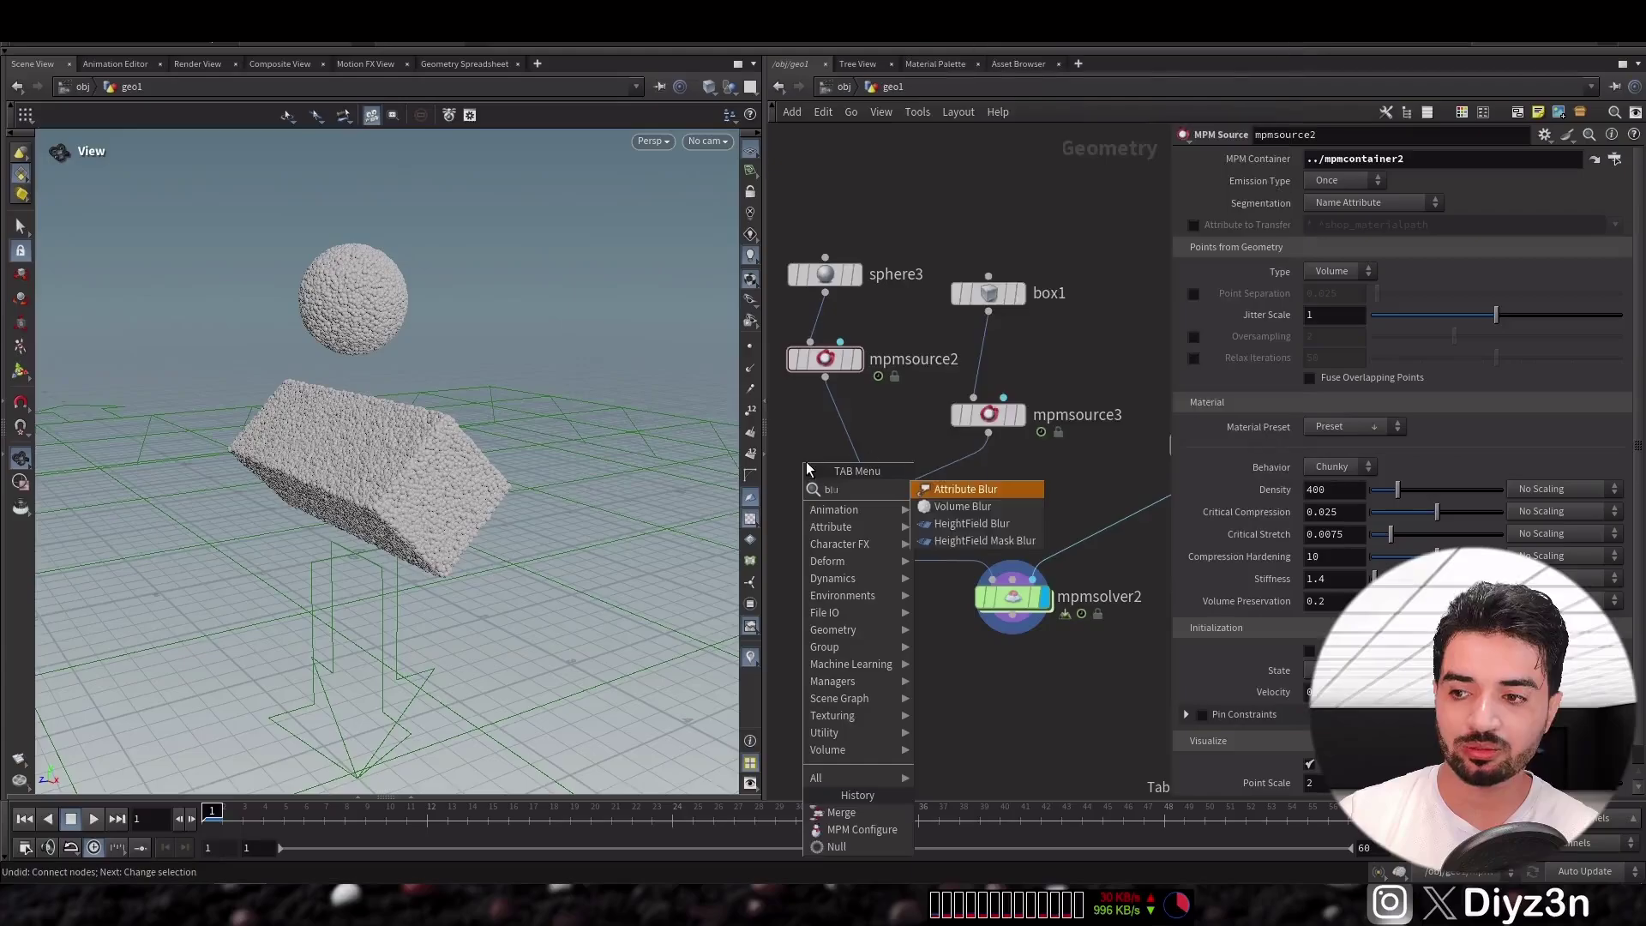
key(Escape)
Insert a Color node between the sphere's MPM source and the merge
key(Tab)
text(col)
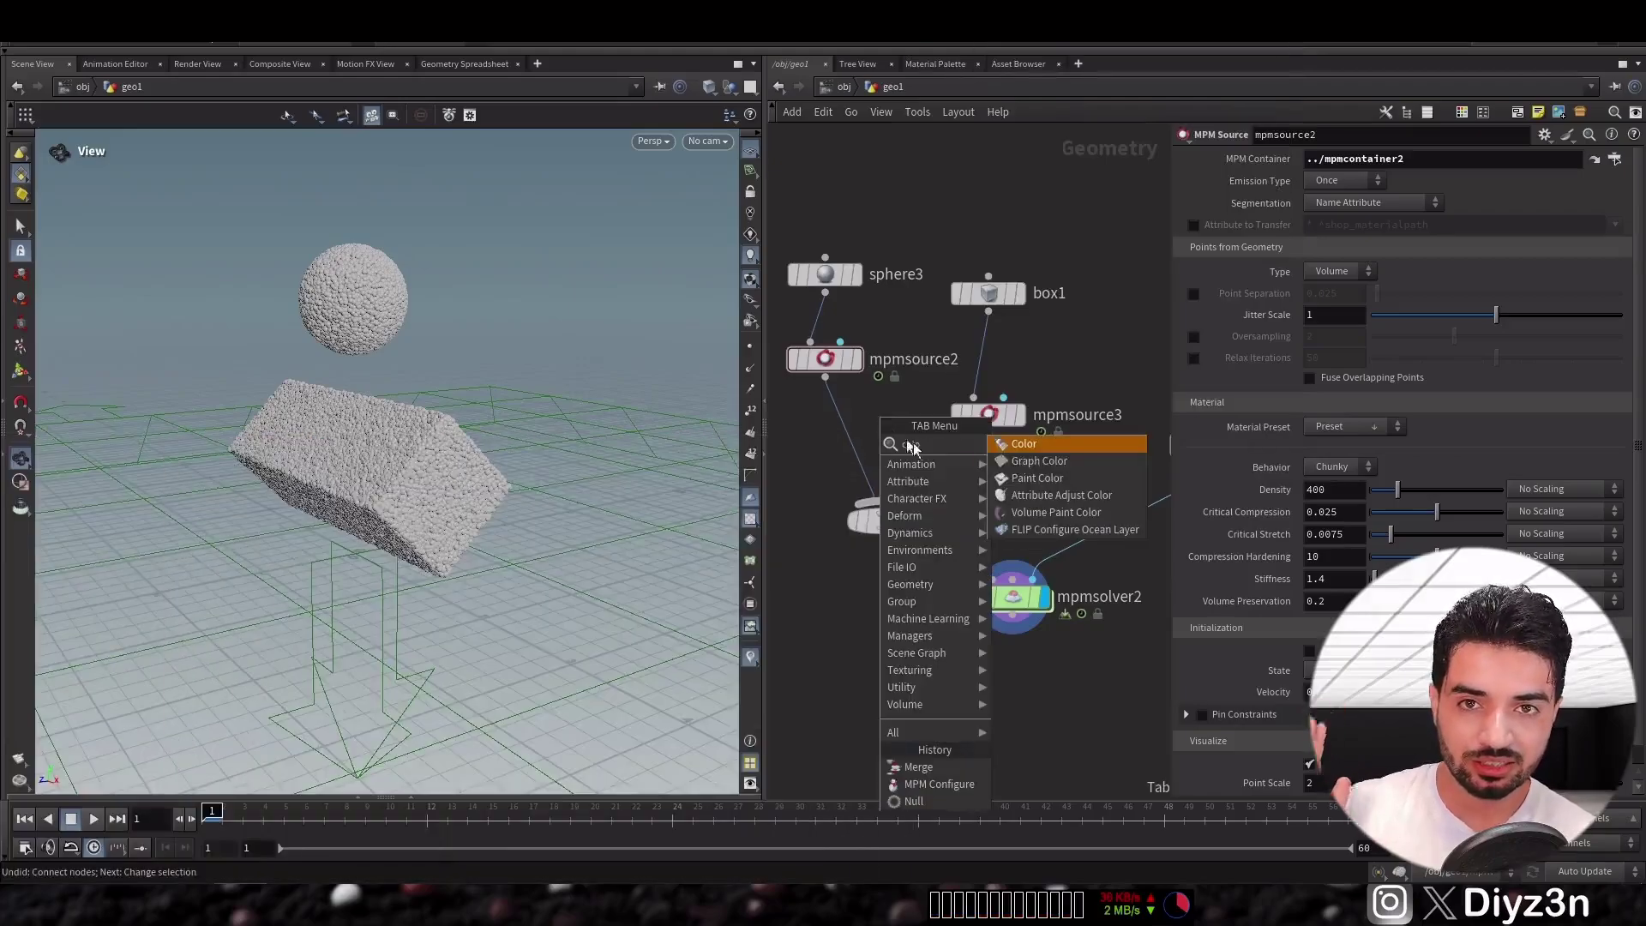
key(Return)
click(863, 449)
drag(864, 448, 828, 434)
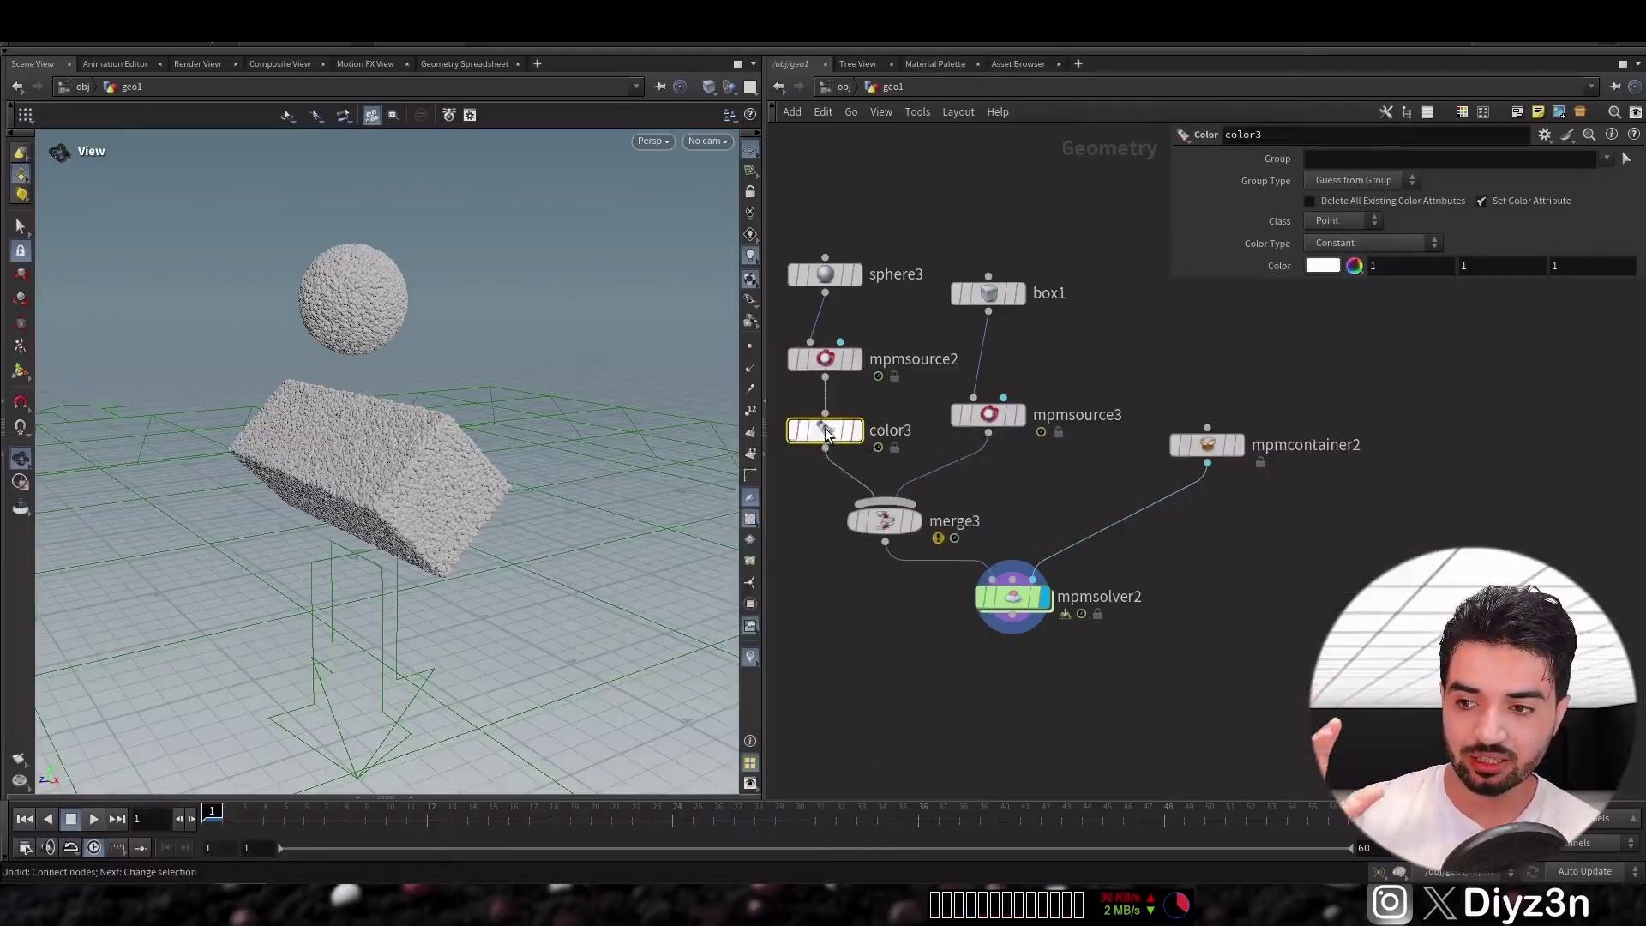
Set the sphere's Color node to dark blue with RGB values 0, 0, 0.5
click(1315, 271)
click(1446, 183)
click(1459, 183)
click(1555, 98)
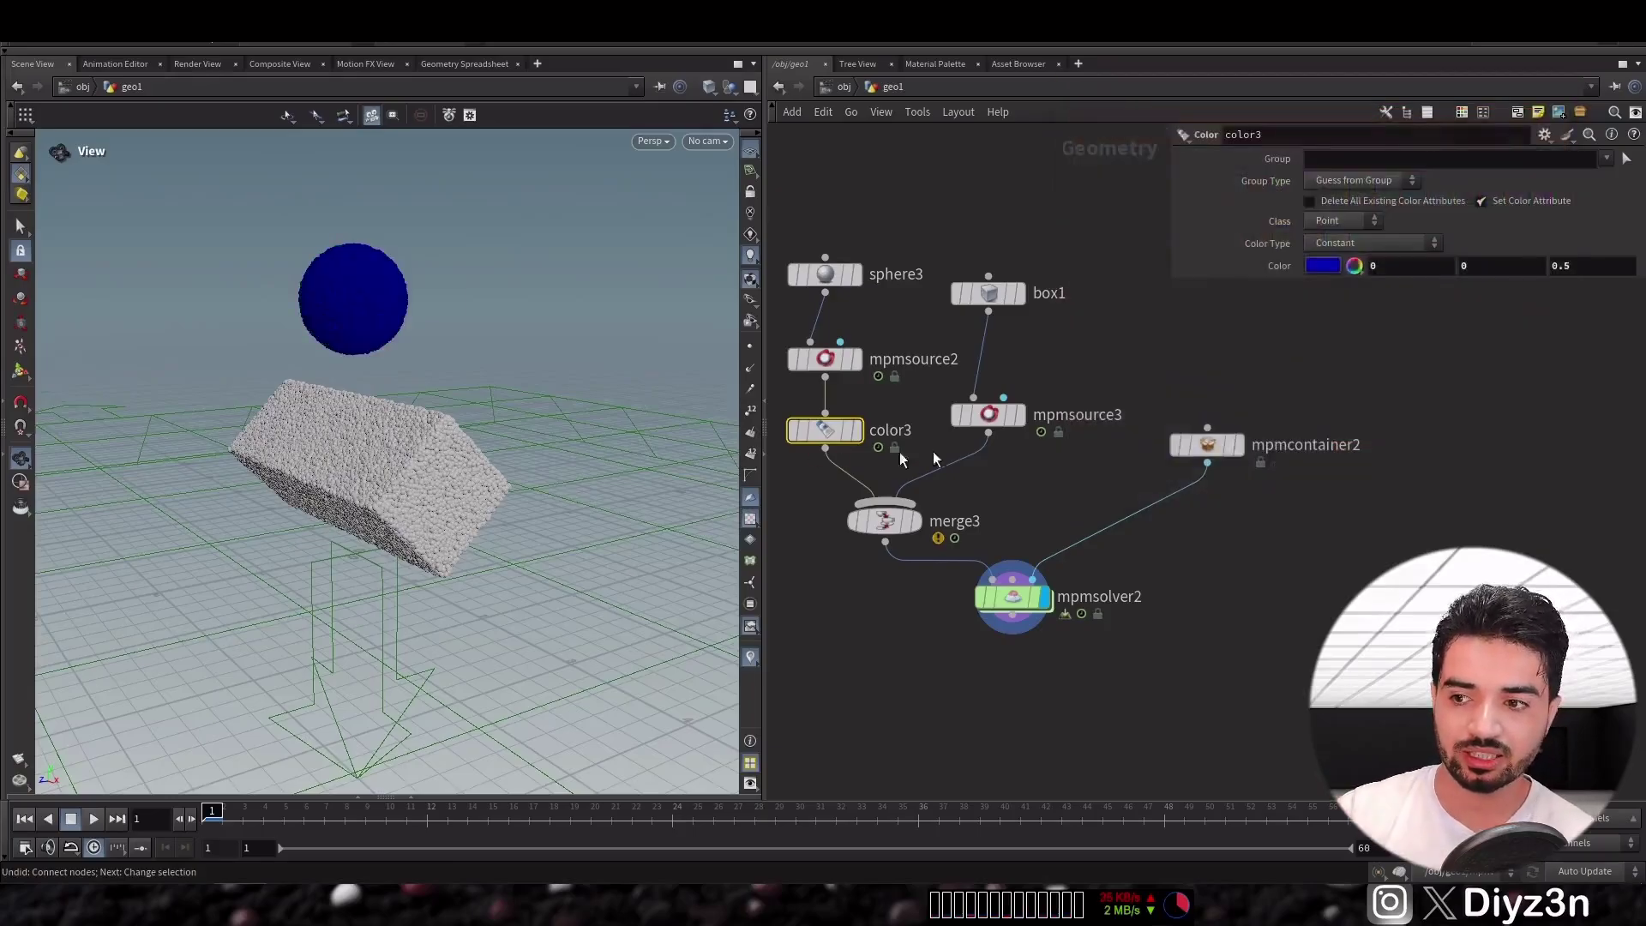
Enable Auto Sleep on the MPM solver and test the simulation
click(1012, 598)
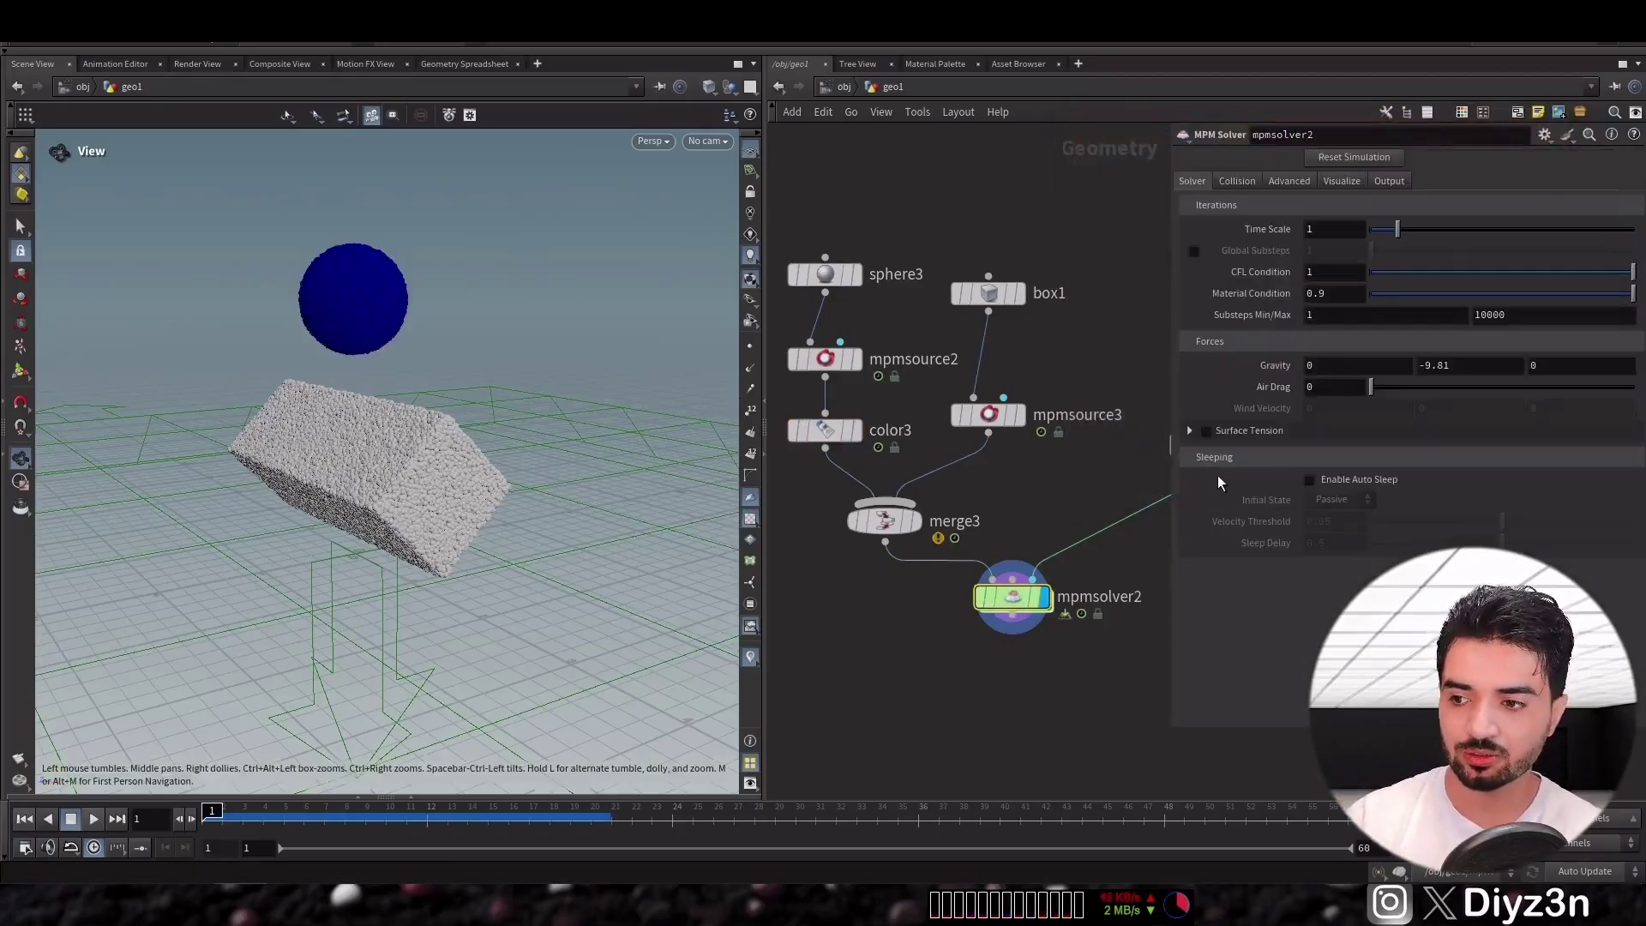
click(1309, 480)
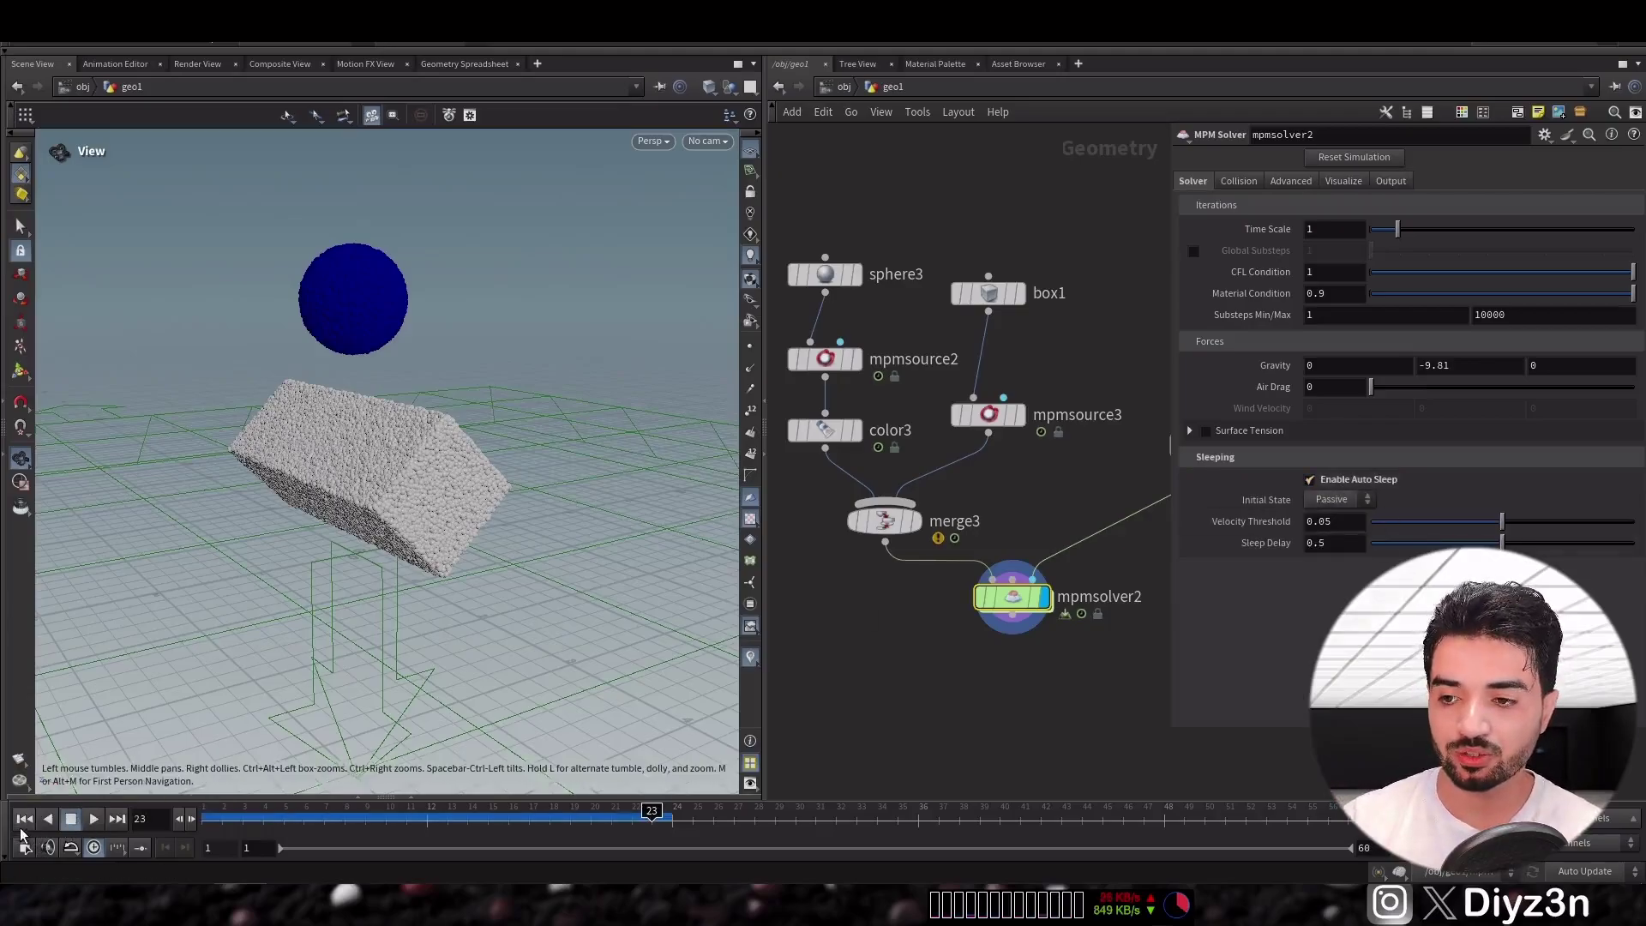
Set the sphere source's initialization State to Active, play the simulation and rewind it
click(819, 371)
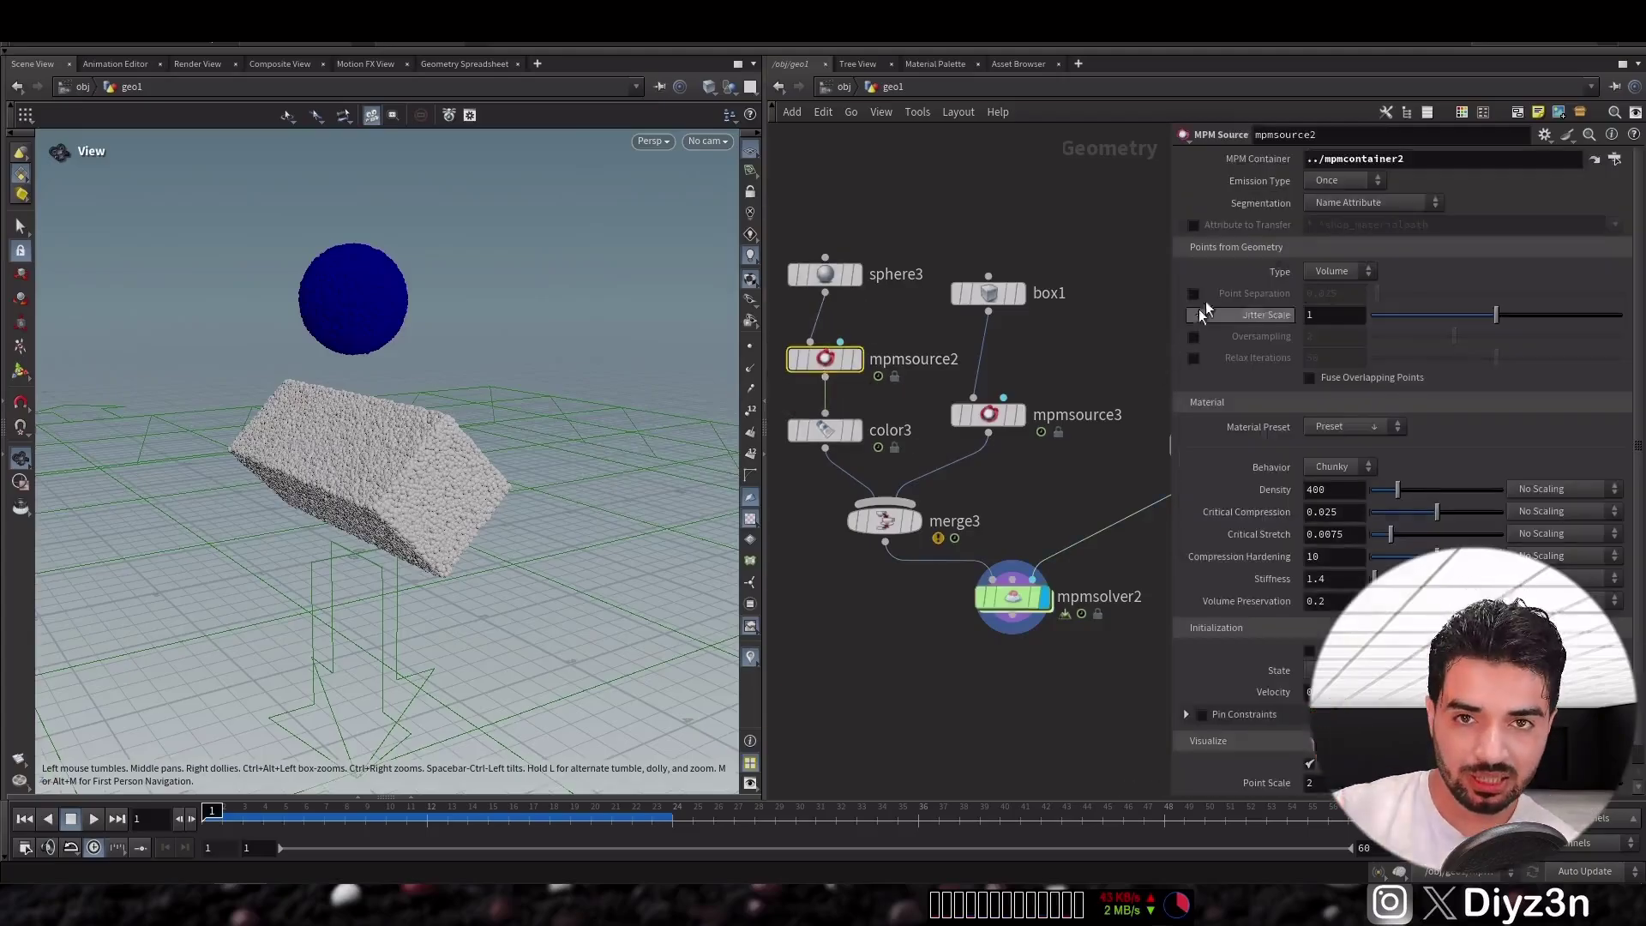
scroll(1635, 314, down, 1)
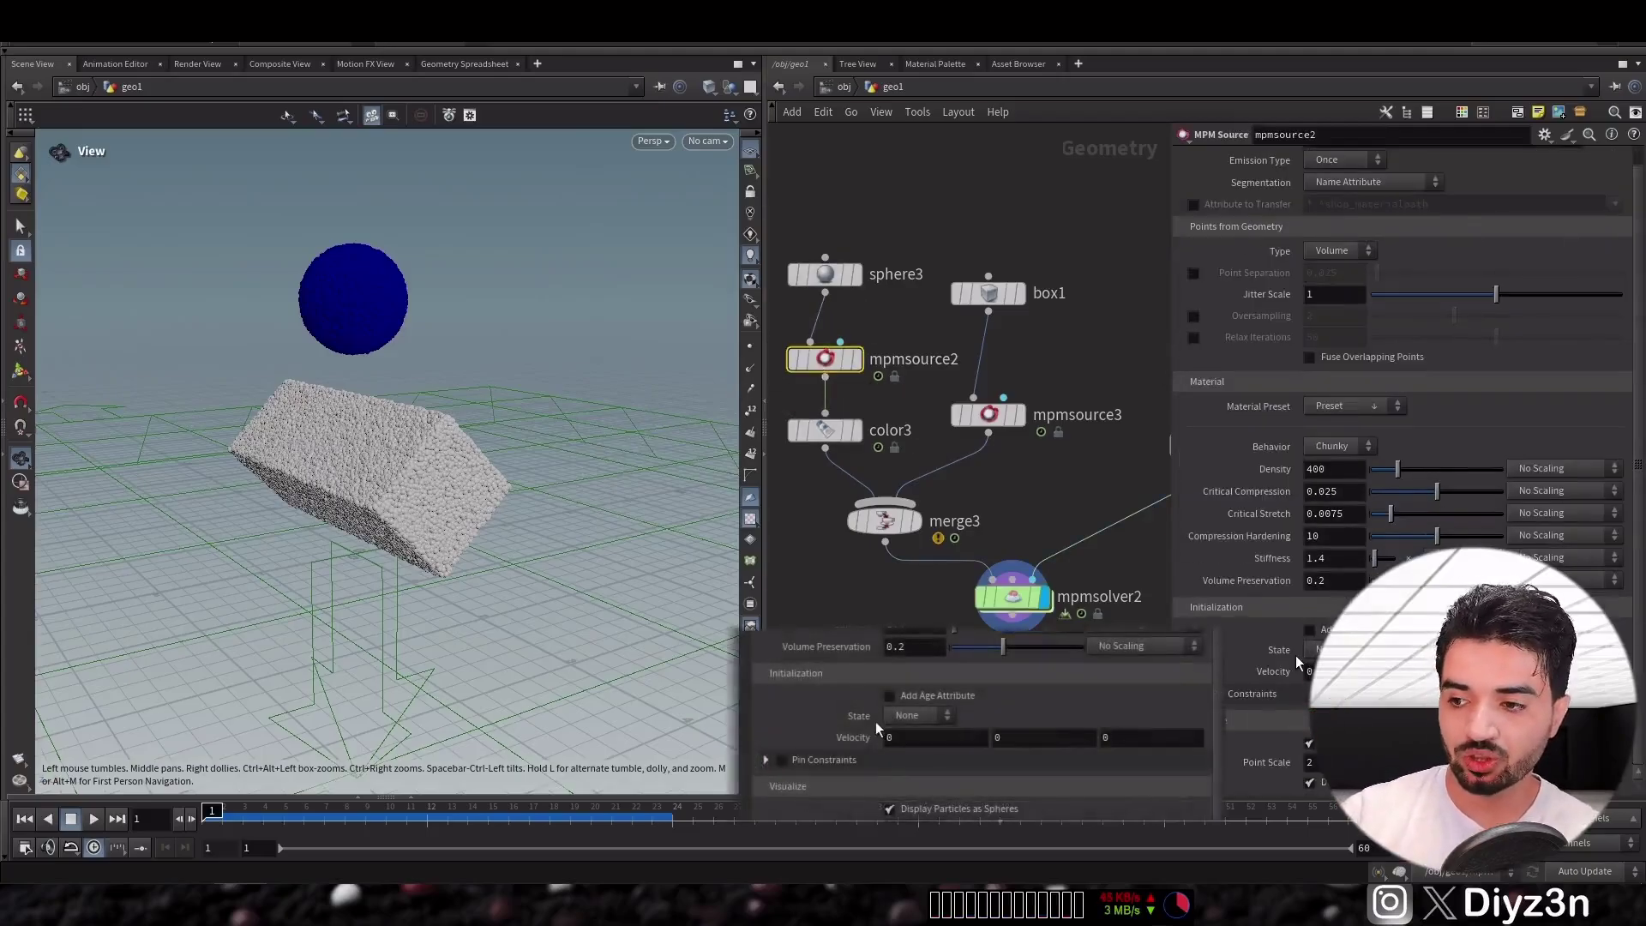
click(1348, 652)
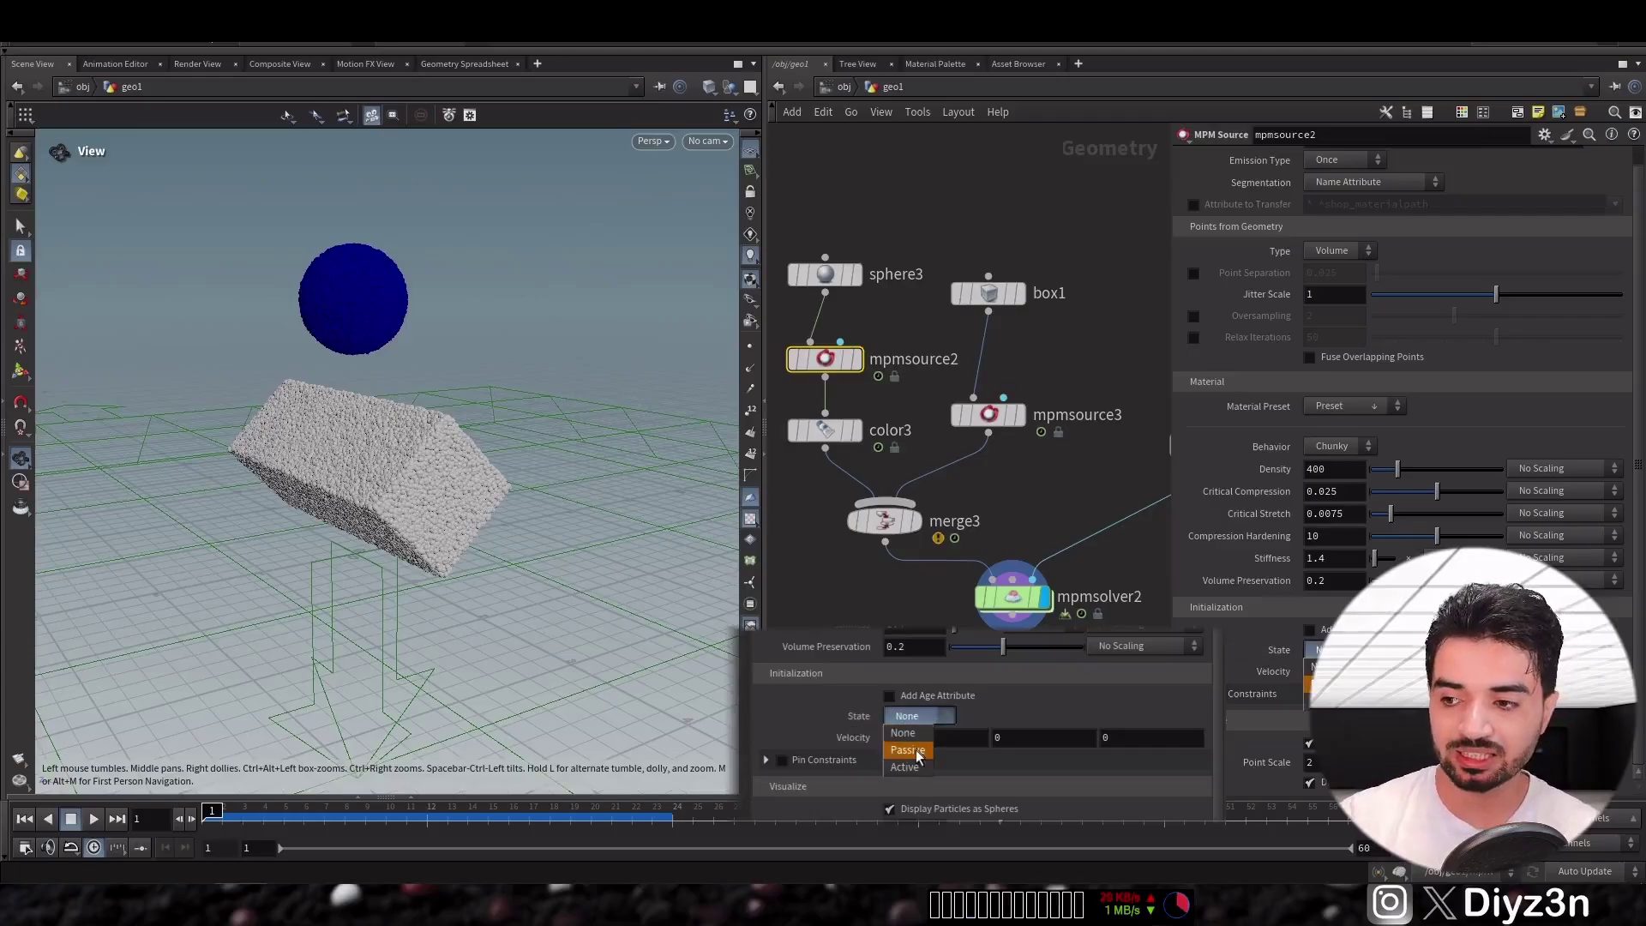
click(1325, 701)
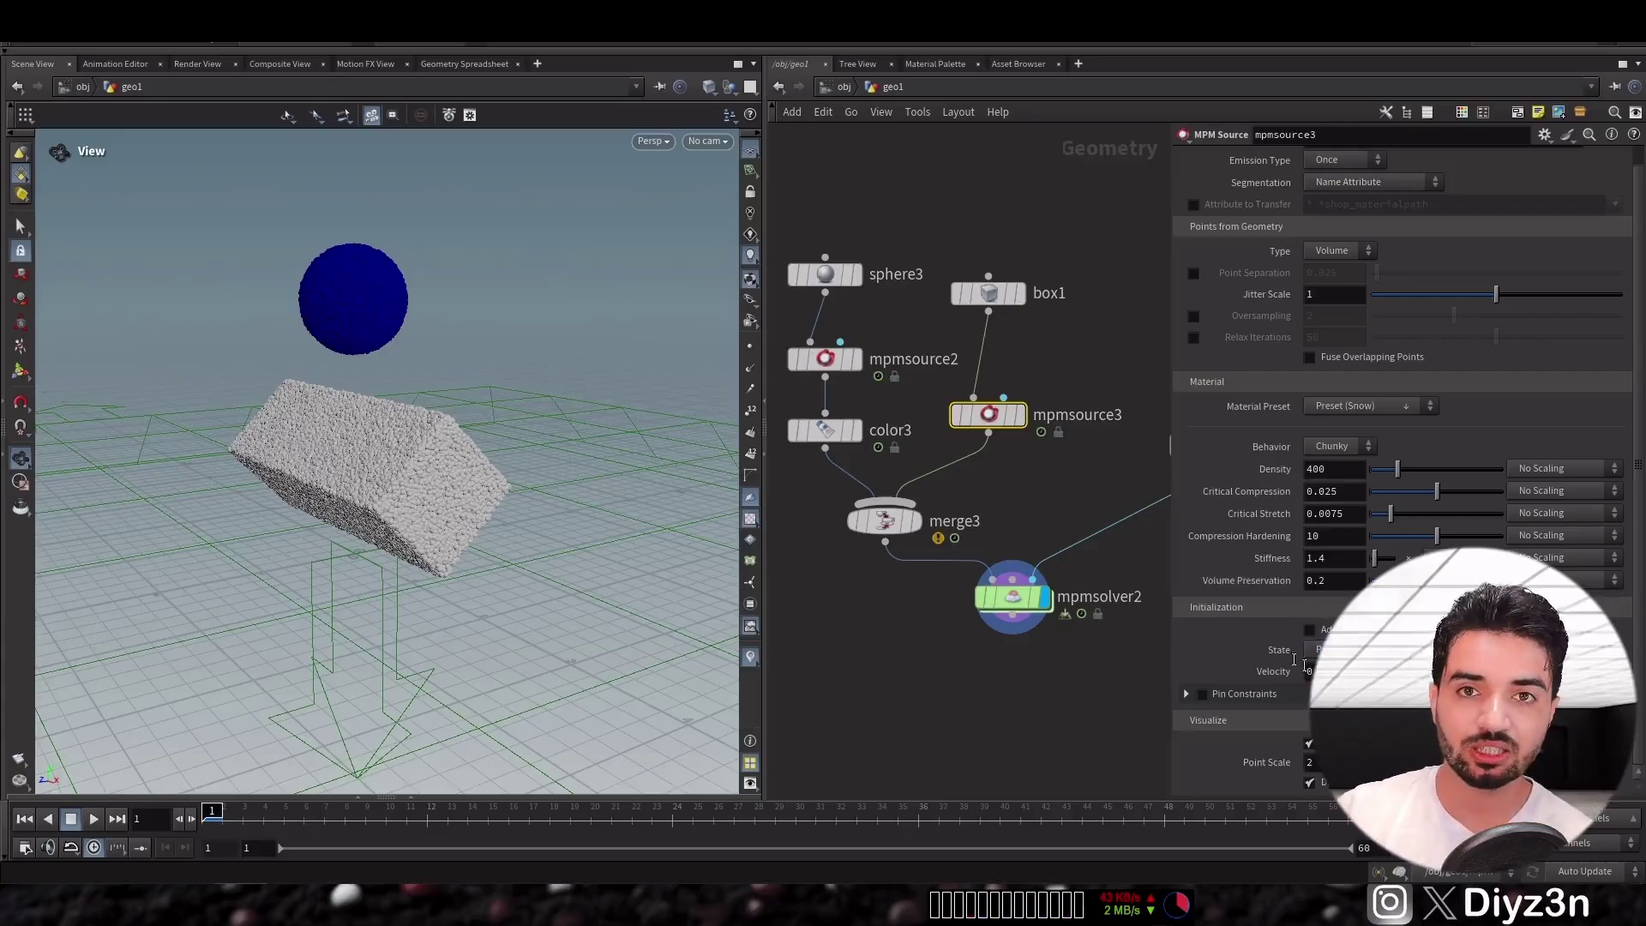
click(69, 820)
click(24, 819)
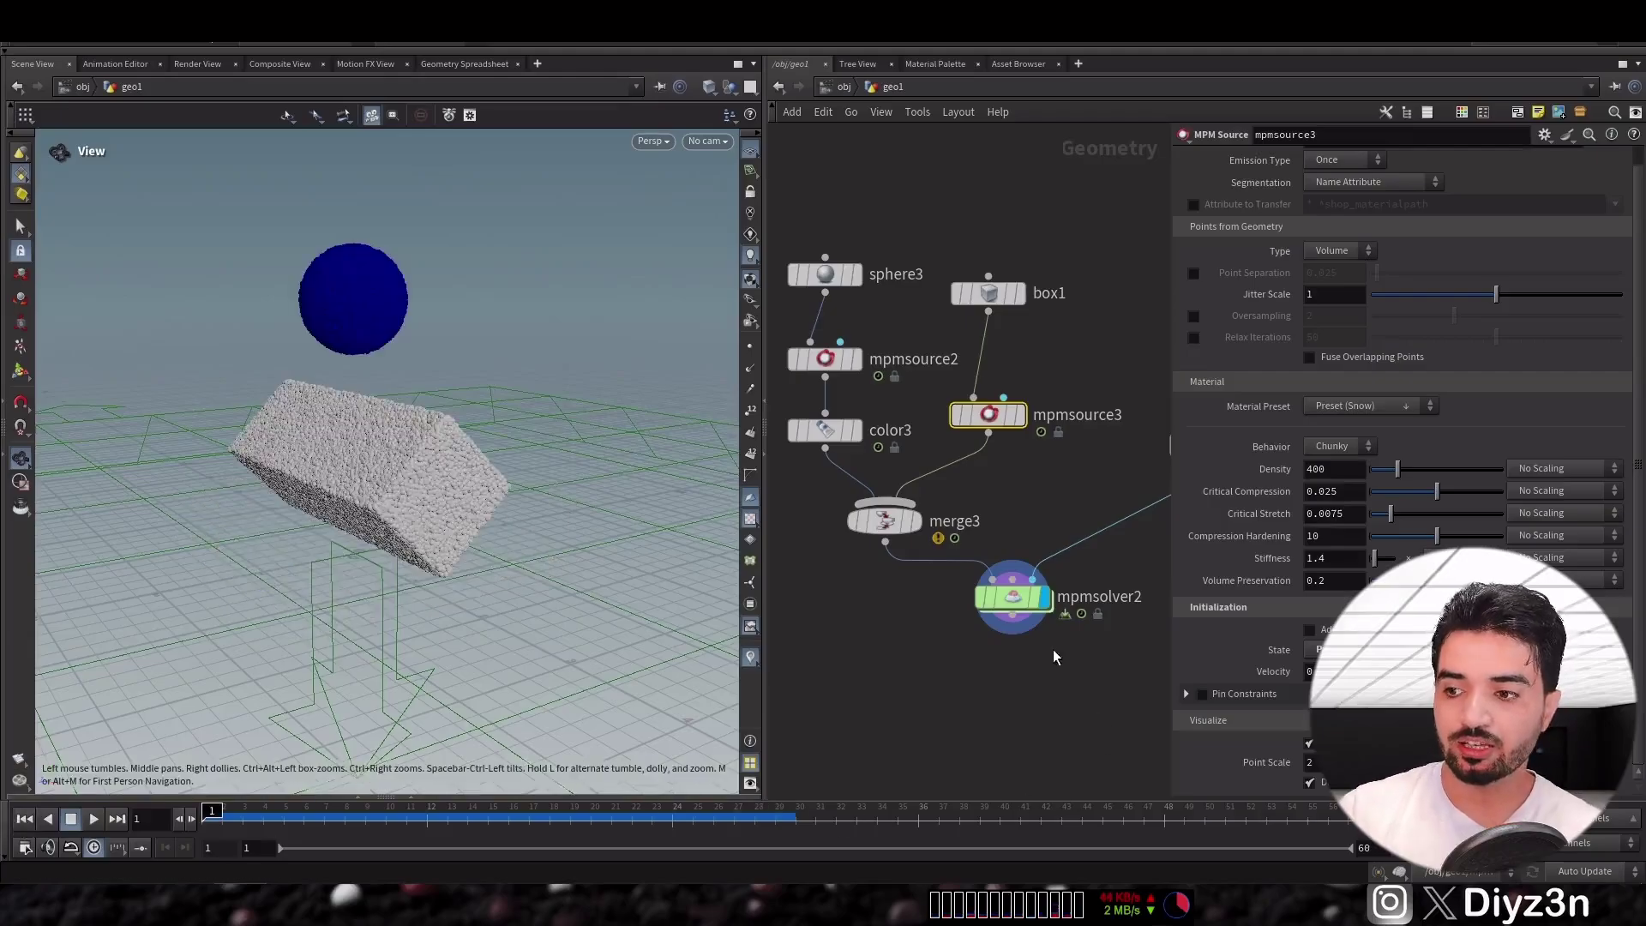
Set the solver's sleeping Velocity Threshold to 0.0964 and Sleep Delay to 0.131, replaying the simulation to test them
click(1005, 597)
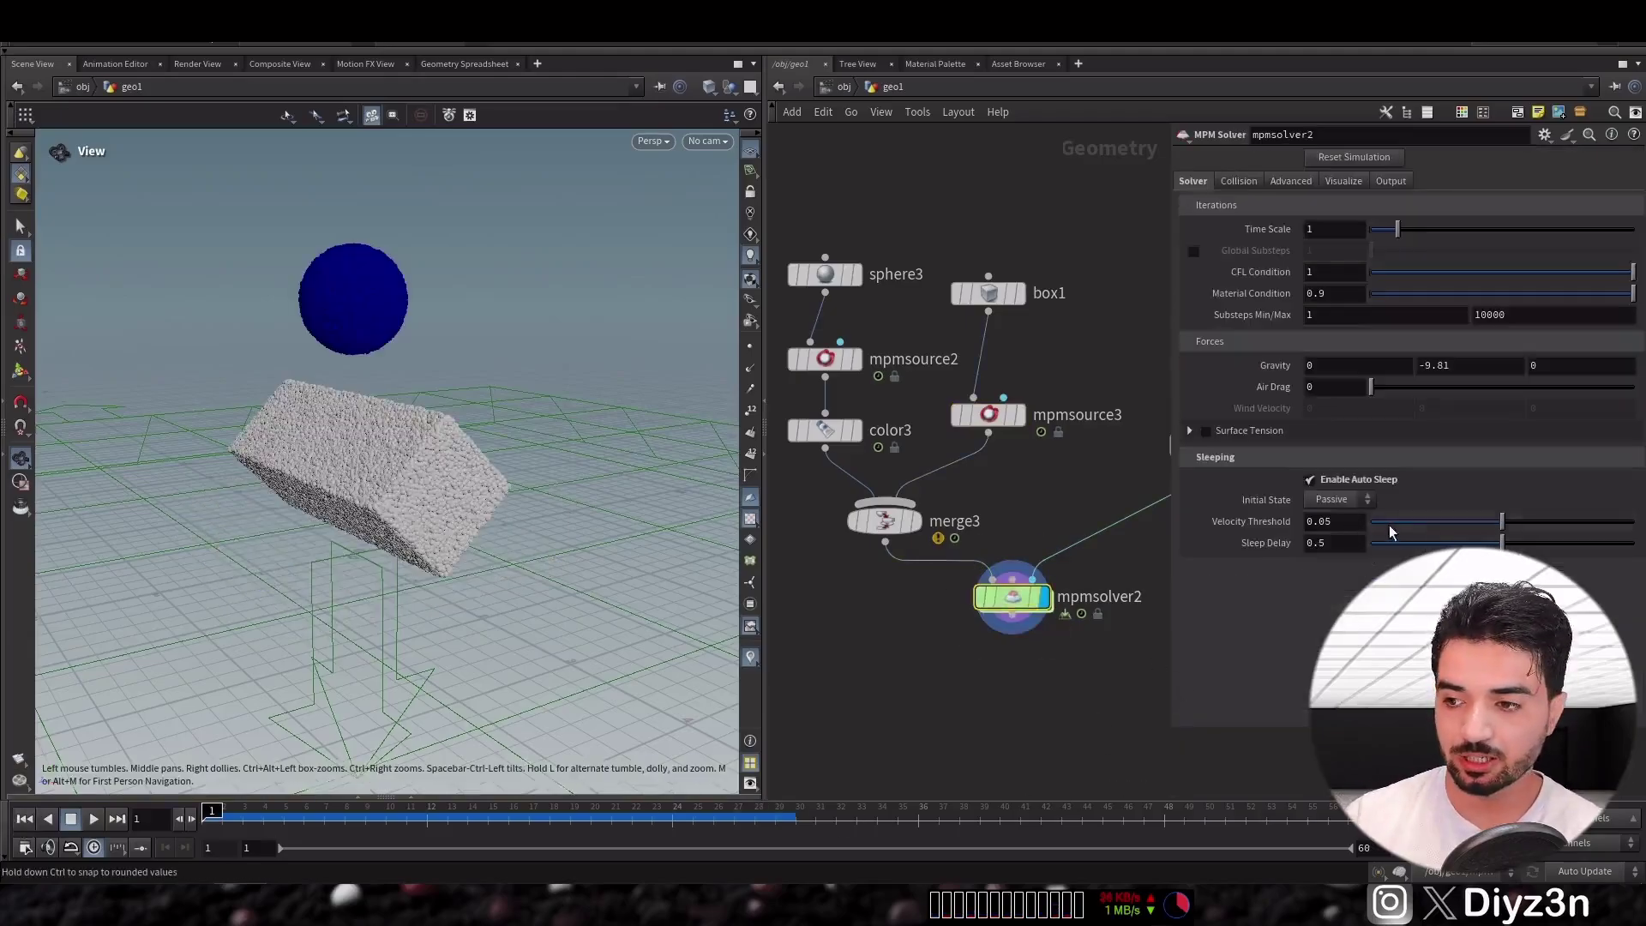
click(70, 818)
click(24, 818)
click(1625, 523)
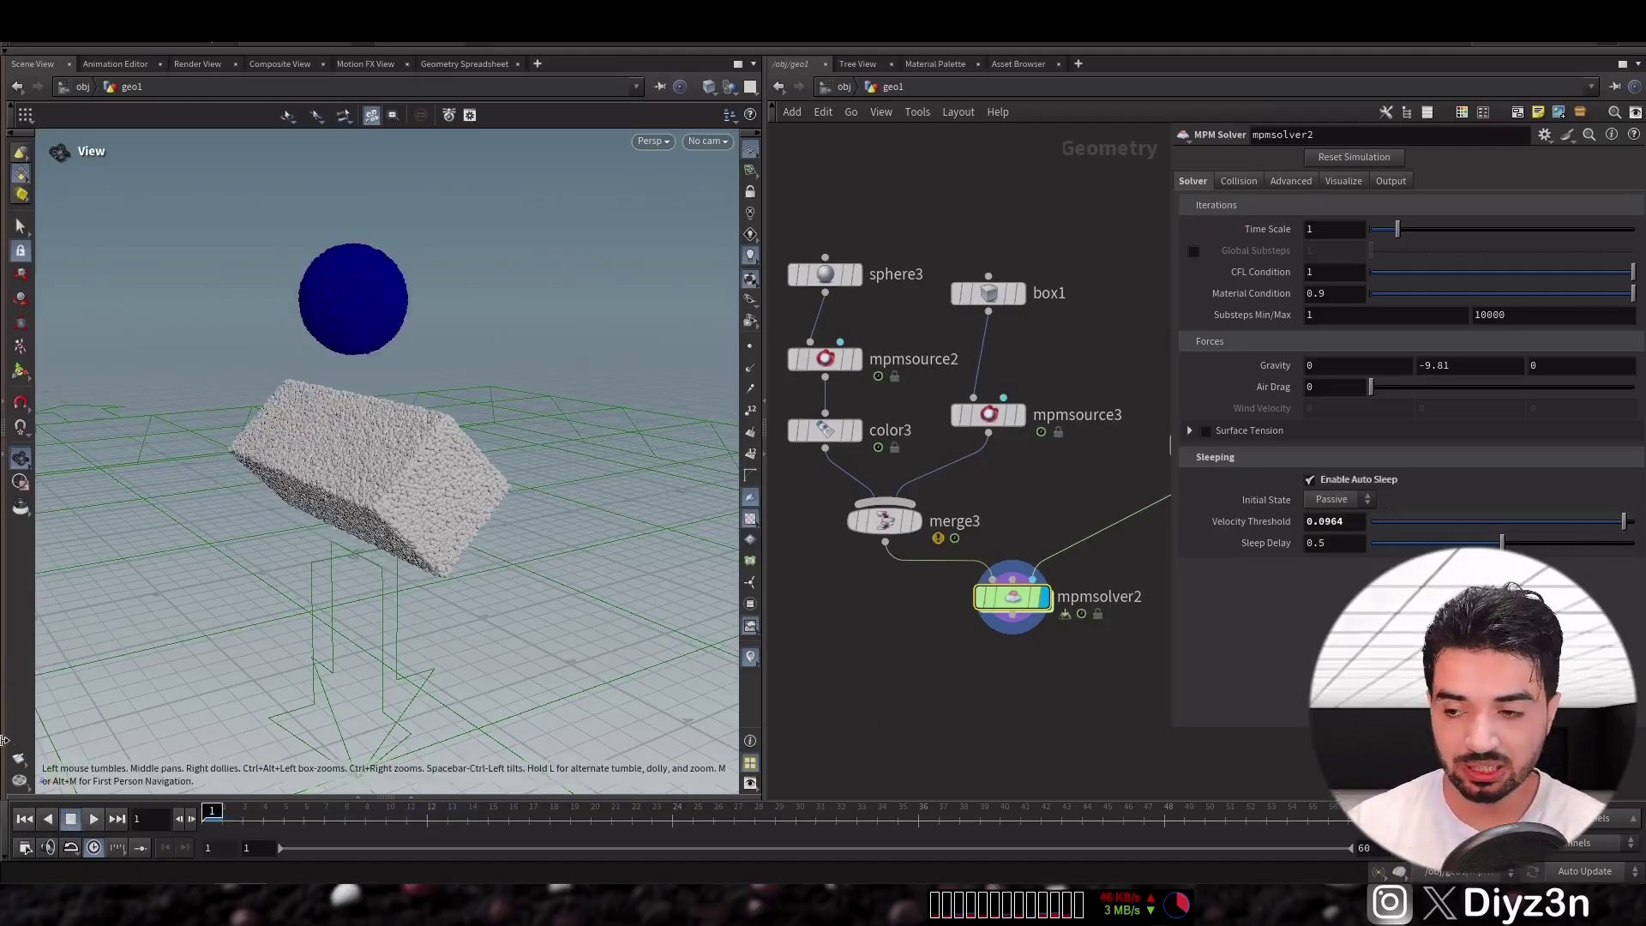
click(71, 818)
click(24, 819)
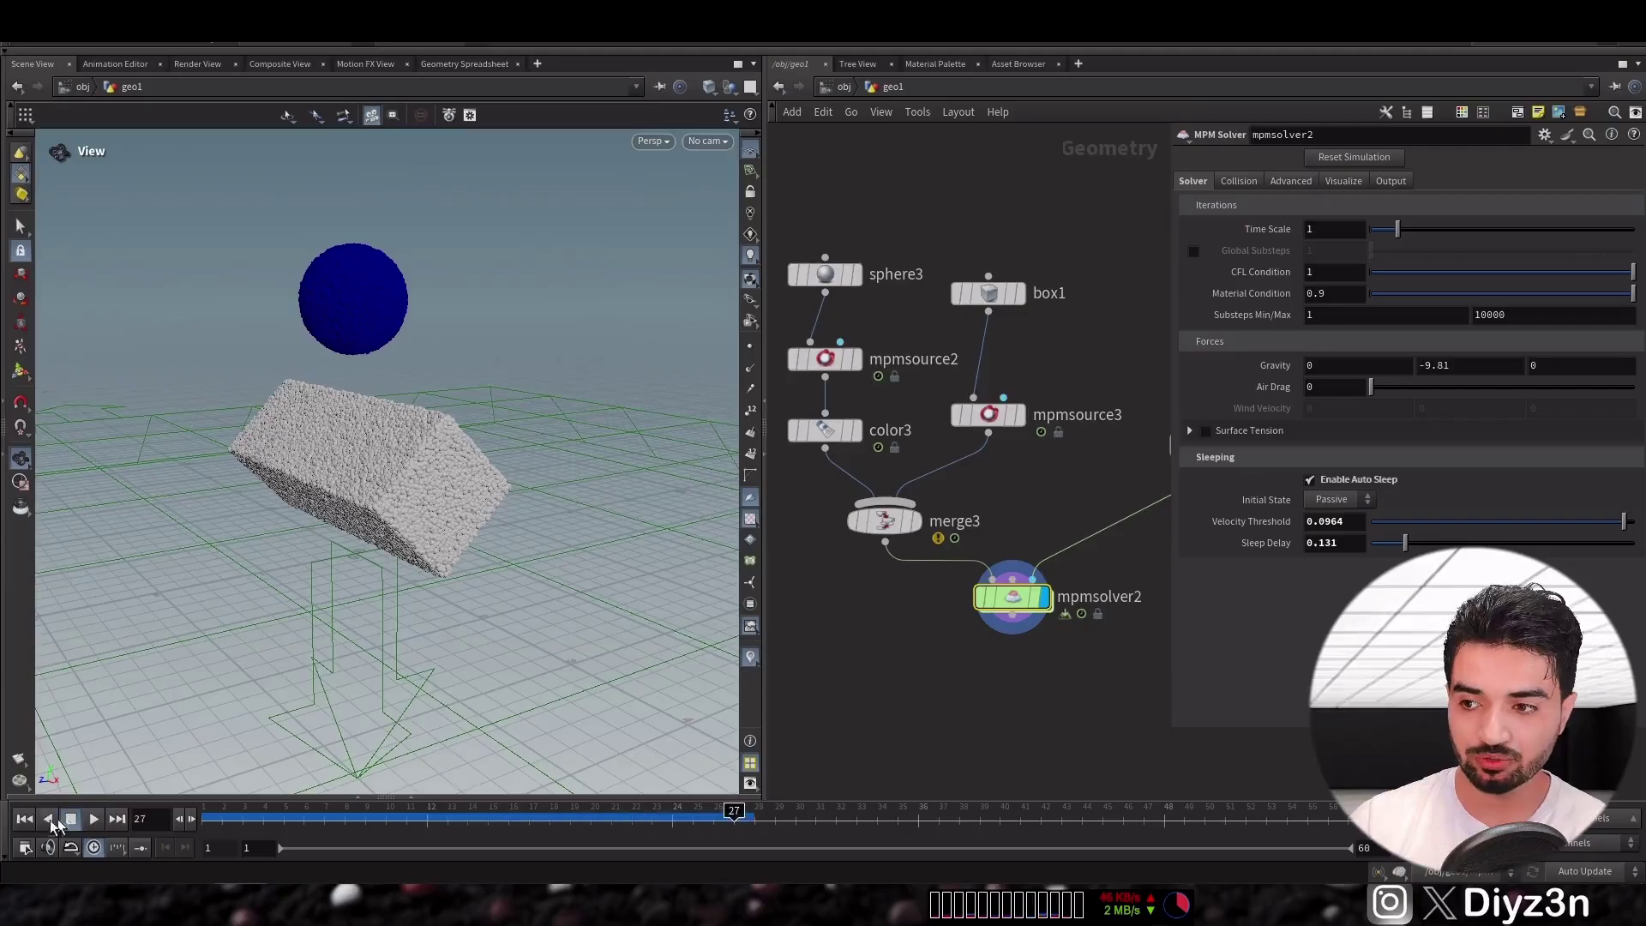
click(1631, 550)
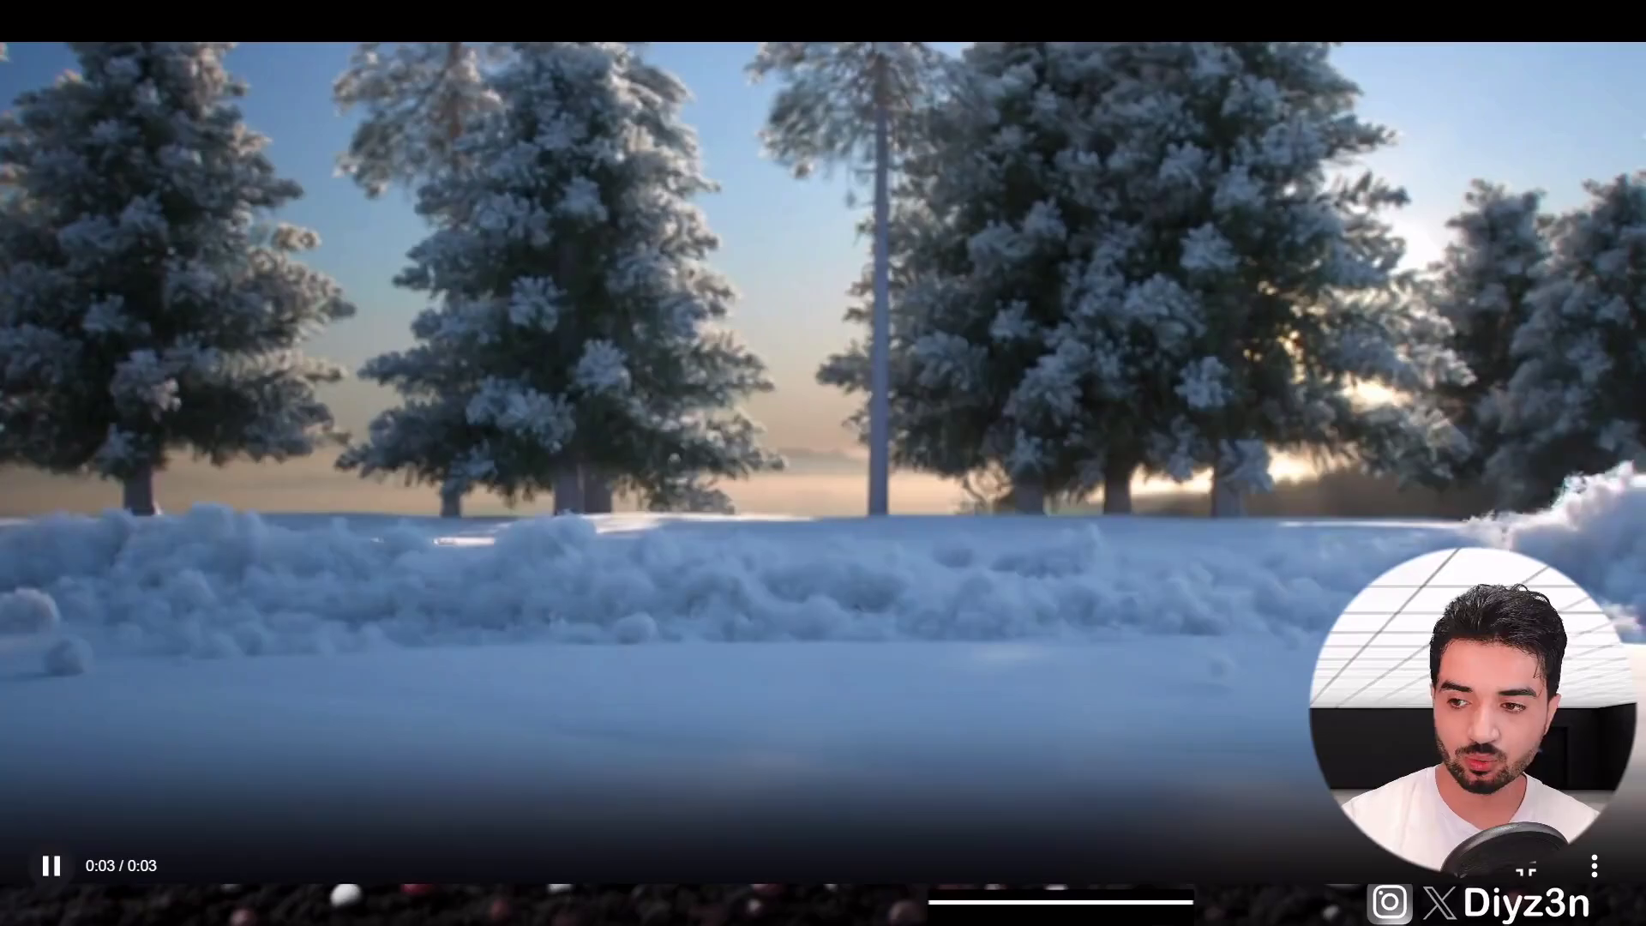
click(49, 867)
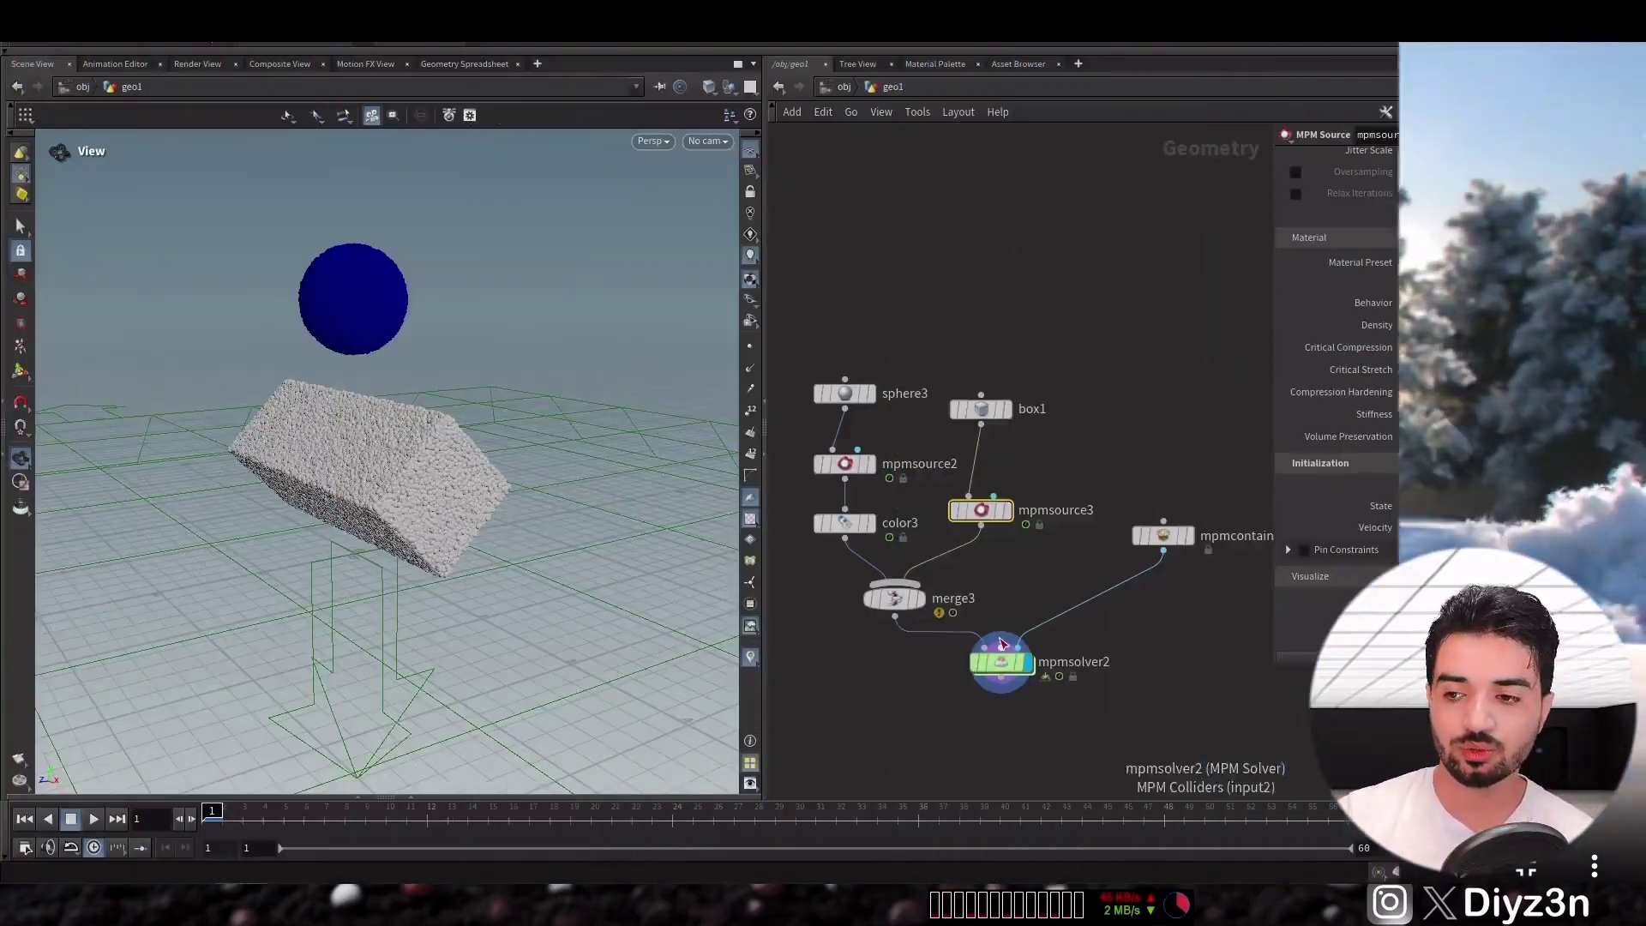
Add an MPM Collider node and connect it to the MPM solver's colliders input
click(1012, 636)
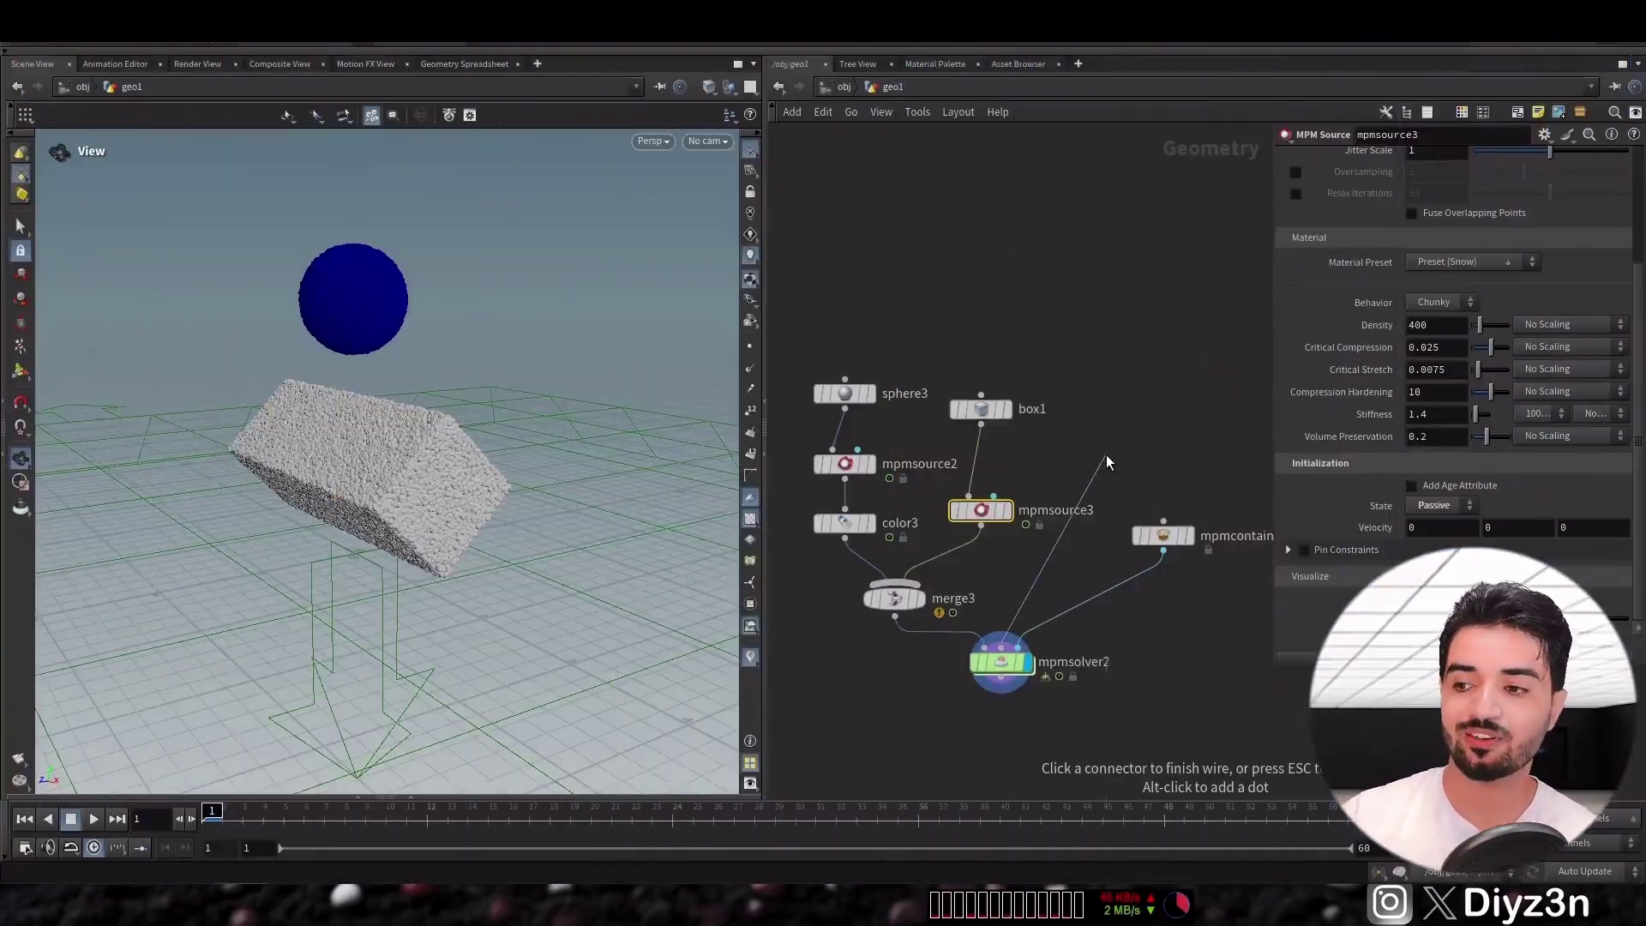
click(1106, 461)
text(mpm)
click(1231, 461)
click(1093, 440)
Add a polygon mesh Sphere node with radius 0.5 and wire it and the MPM container into the MPM Collider
click(1077, 331)
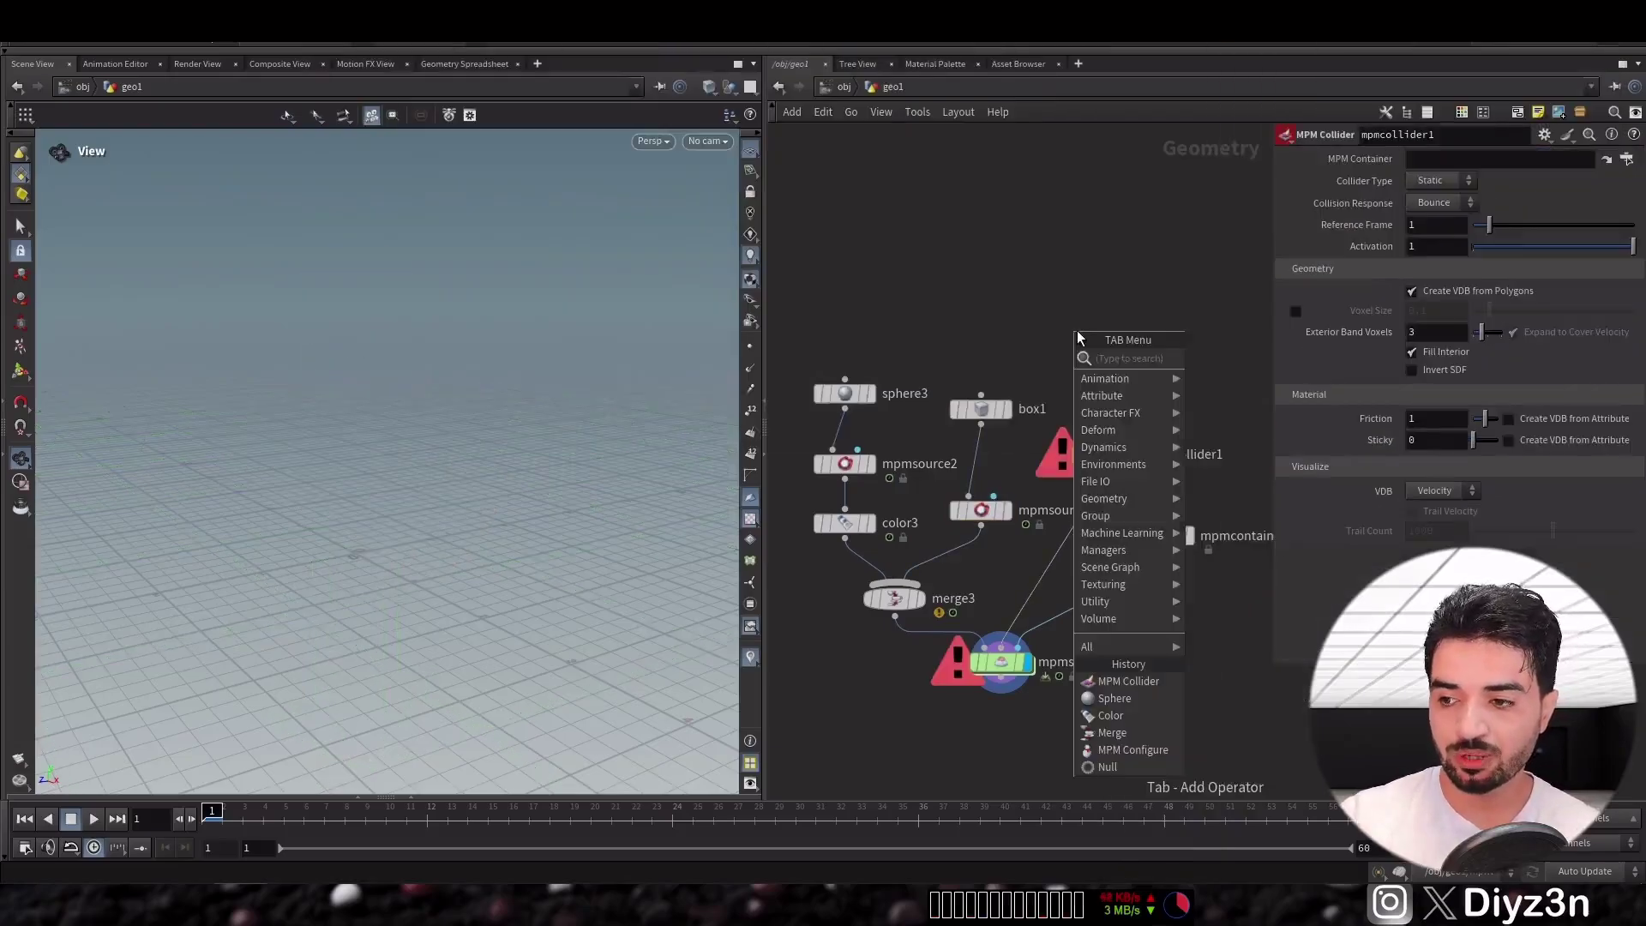
text(sp)
click(1203, 364)
drag(1162, 535, 1203, 427)
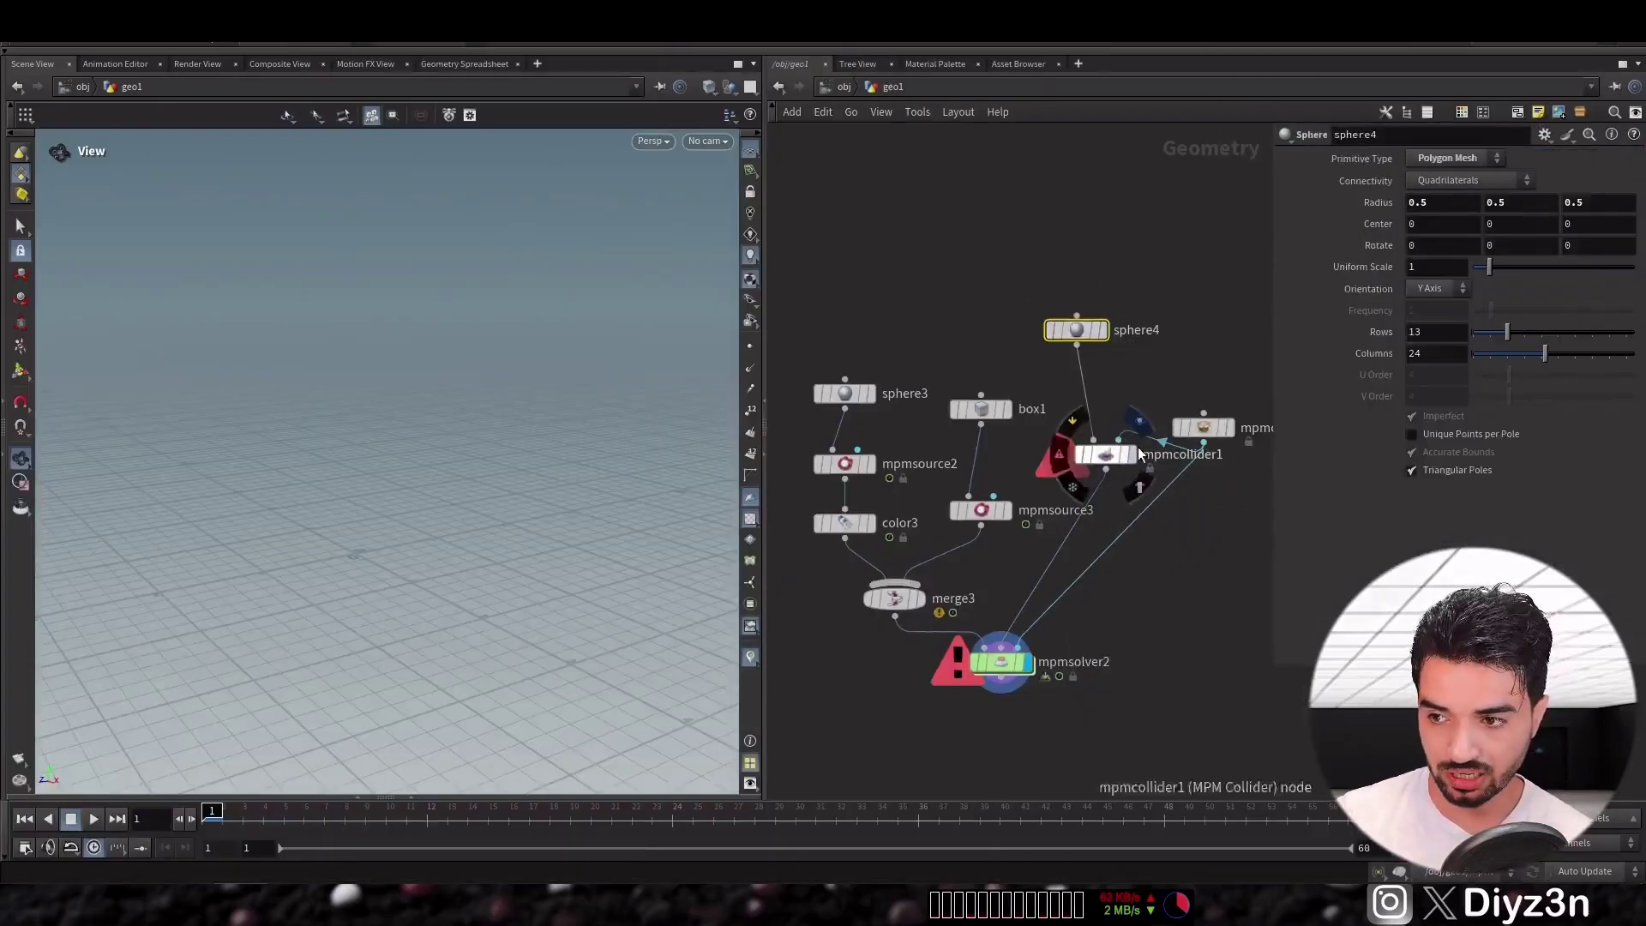
Display the MPM Collider with the merged snow sources as a template, and place the collider sphere beside the snow box
click(1132, 454)
click(914, 598)
drag(307, 562, 197, 585)
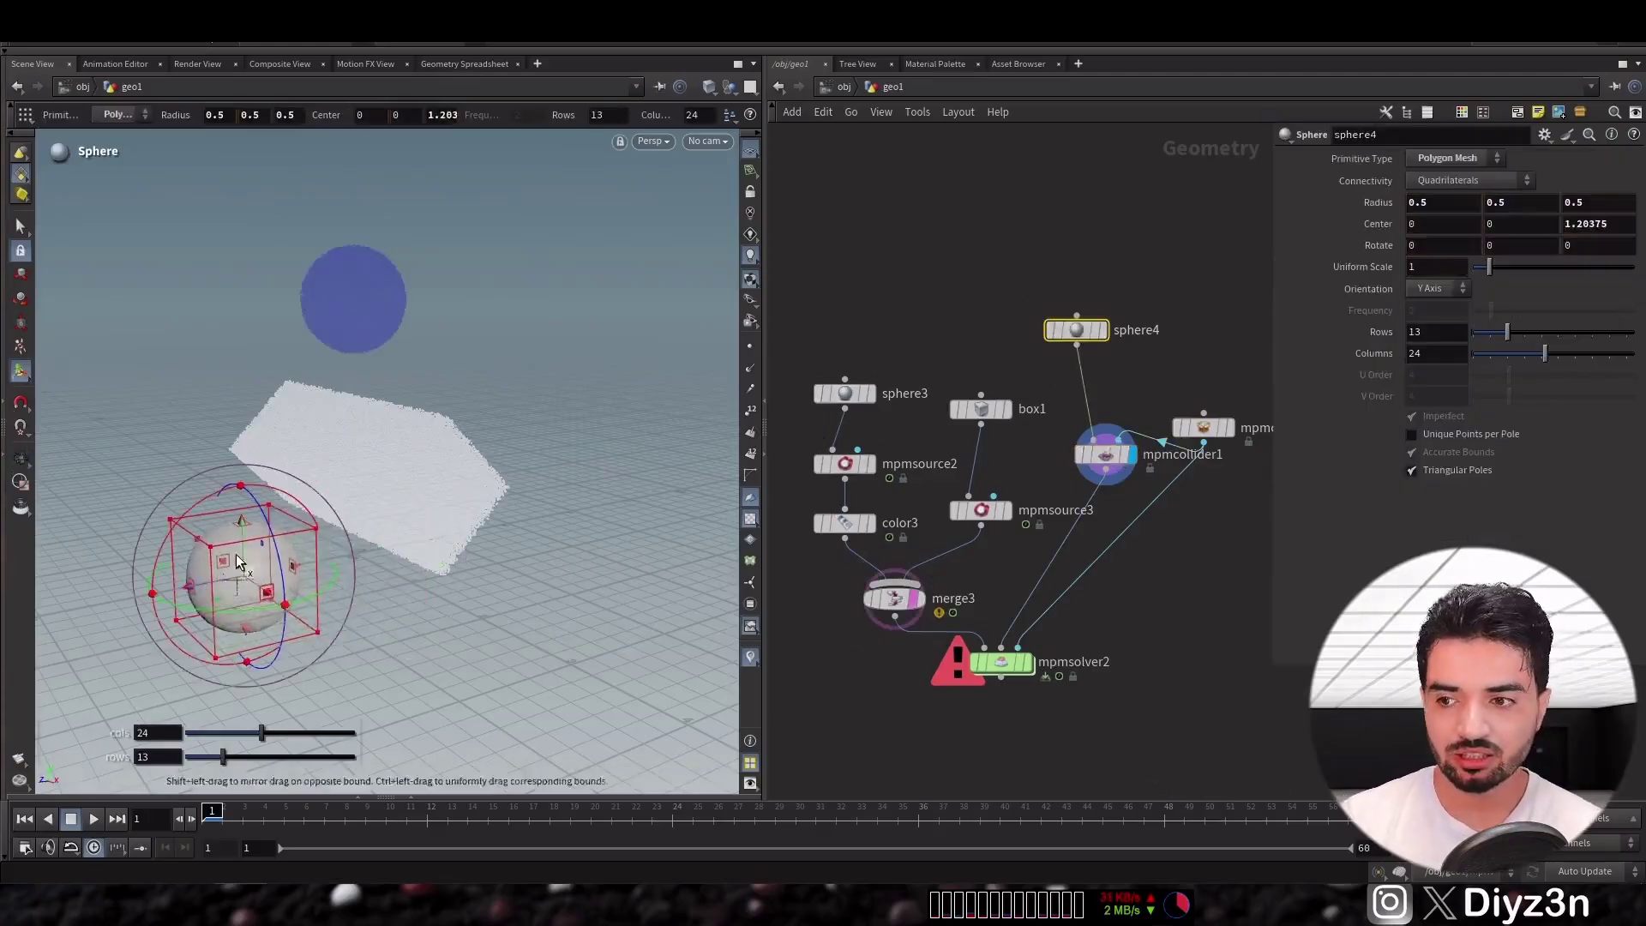
drag(243, 523, 243, 434)
drag(195, 495, 485, 459)
Keyframe the collider sphere's Center at frames 1 and 9 so that it travels across the snow box
click(366, 816)
click(1000, 409)
alt+click(1378, 224)
click(864, 393)
drag(603, 410, 607, 271)
drag(588, 334, 601, 334)
alt+drag(605, 249, 616, 298)
drag(611, 214, 323, 214)
click(213, 819)
click(368, 819)
alt+drag(481, 378, 471, 292)
Set the MPM Collider's Collider Type to an animated type and play the simulation
mouse_move(994, 416)
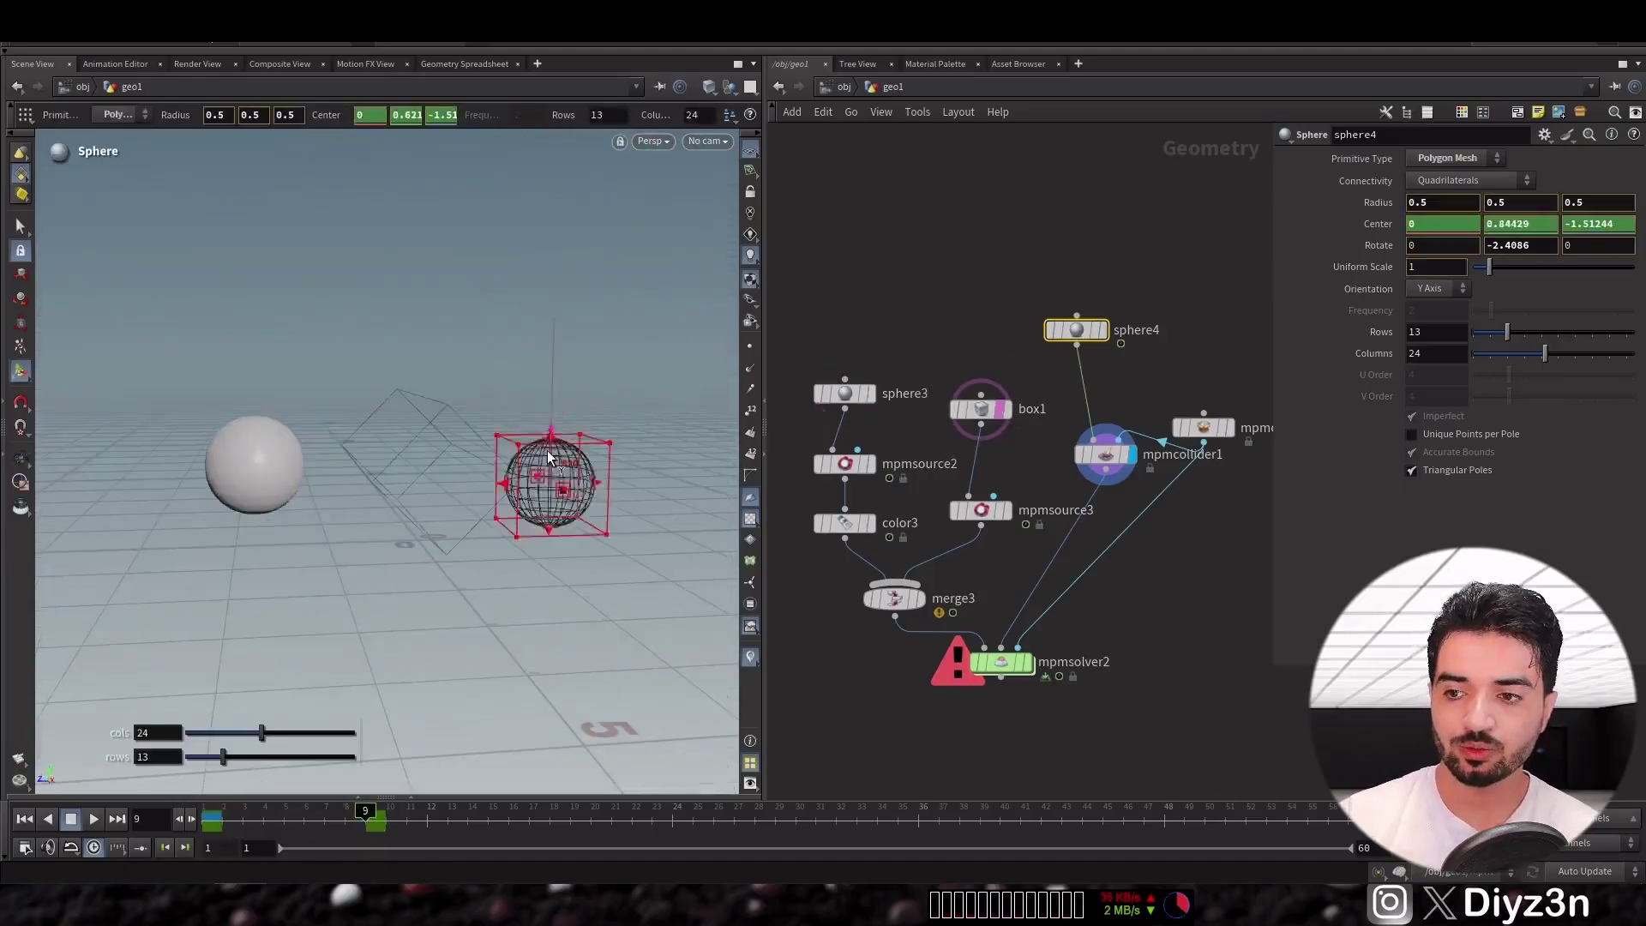
click(1106, 455)
click(1445, 190)
click(1447, 204)
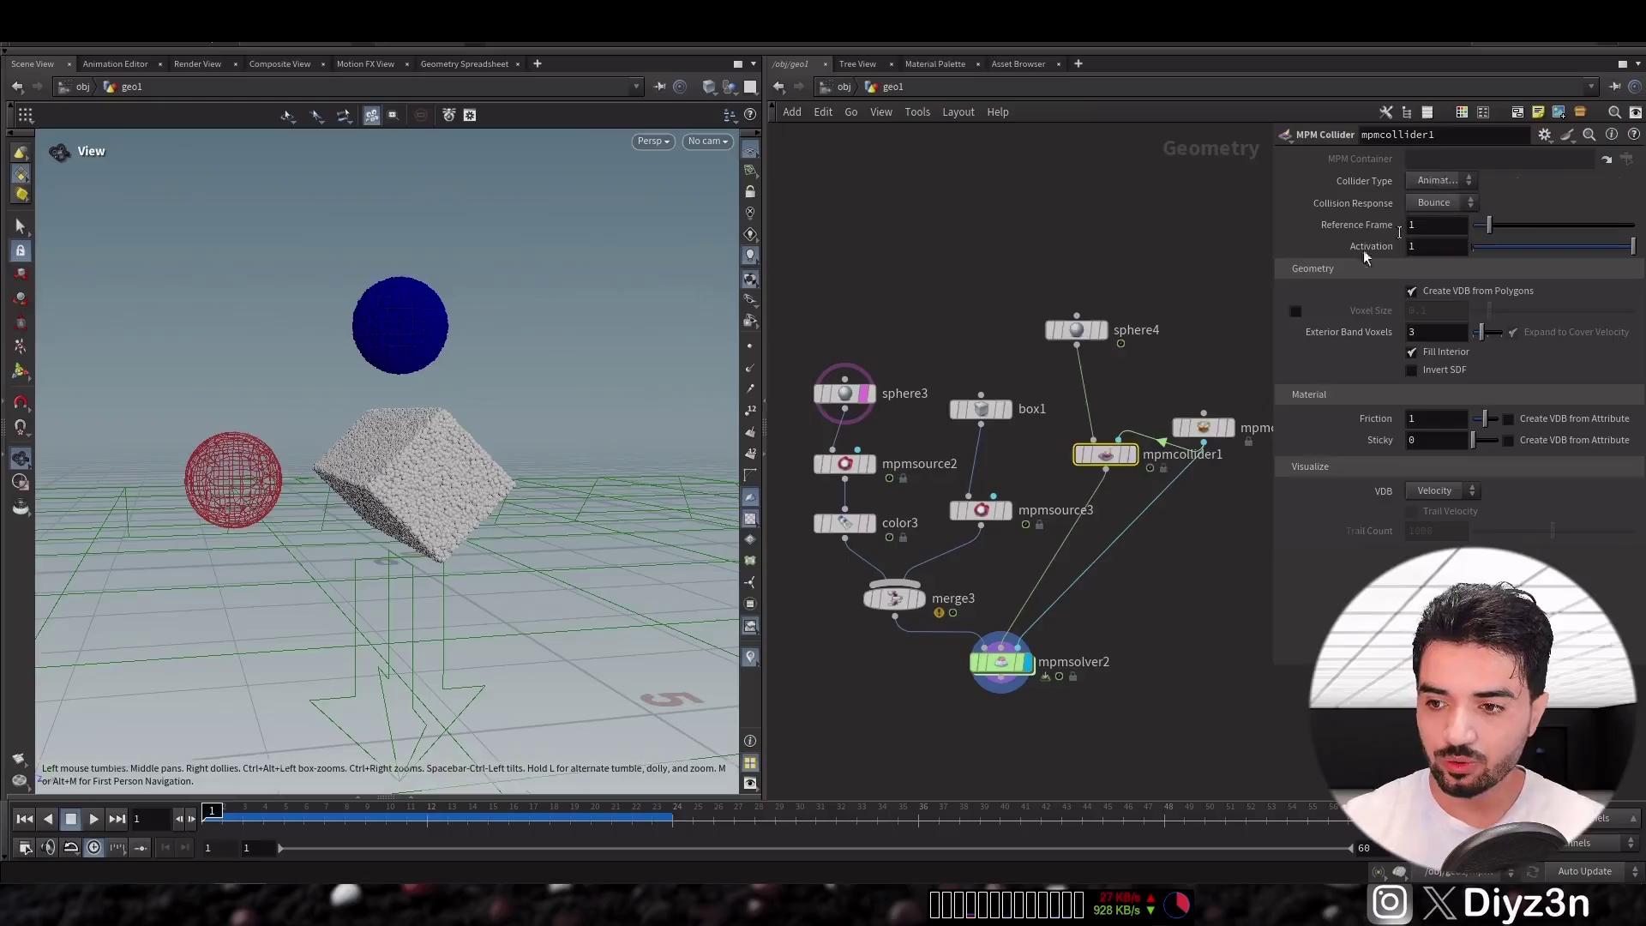
click(86, 820)
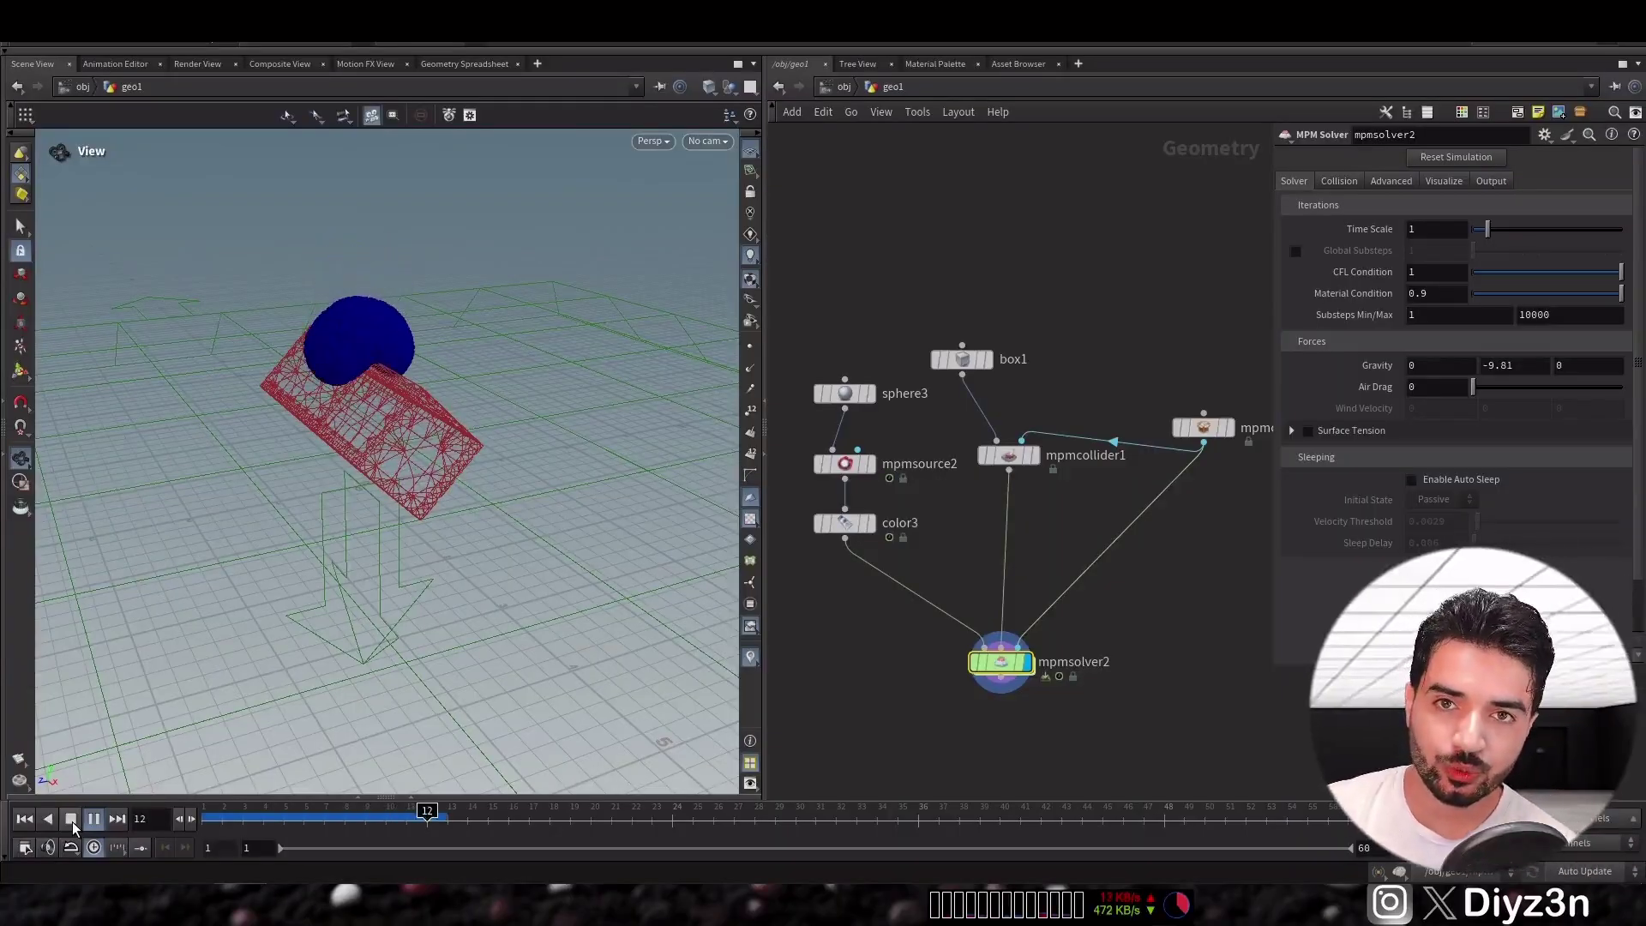
Set the sphere source's Material Preset to Water and simulate it falling onto the box collider
click(72, 822)
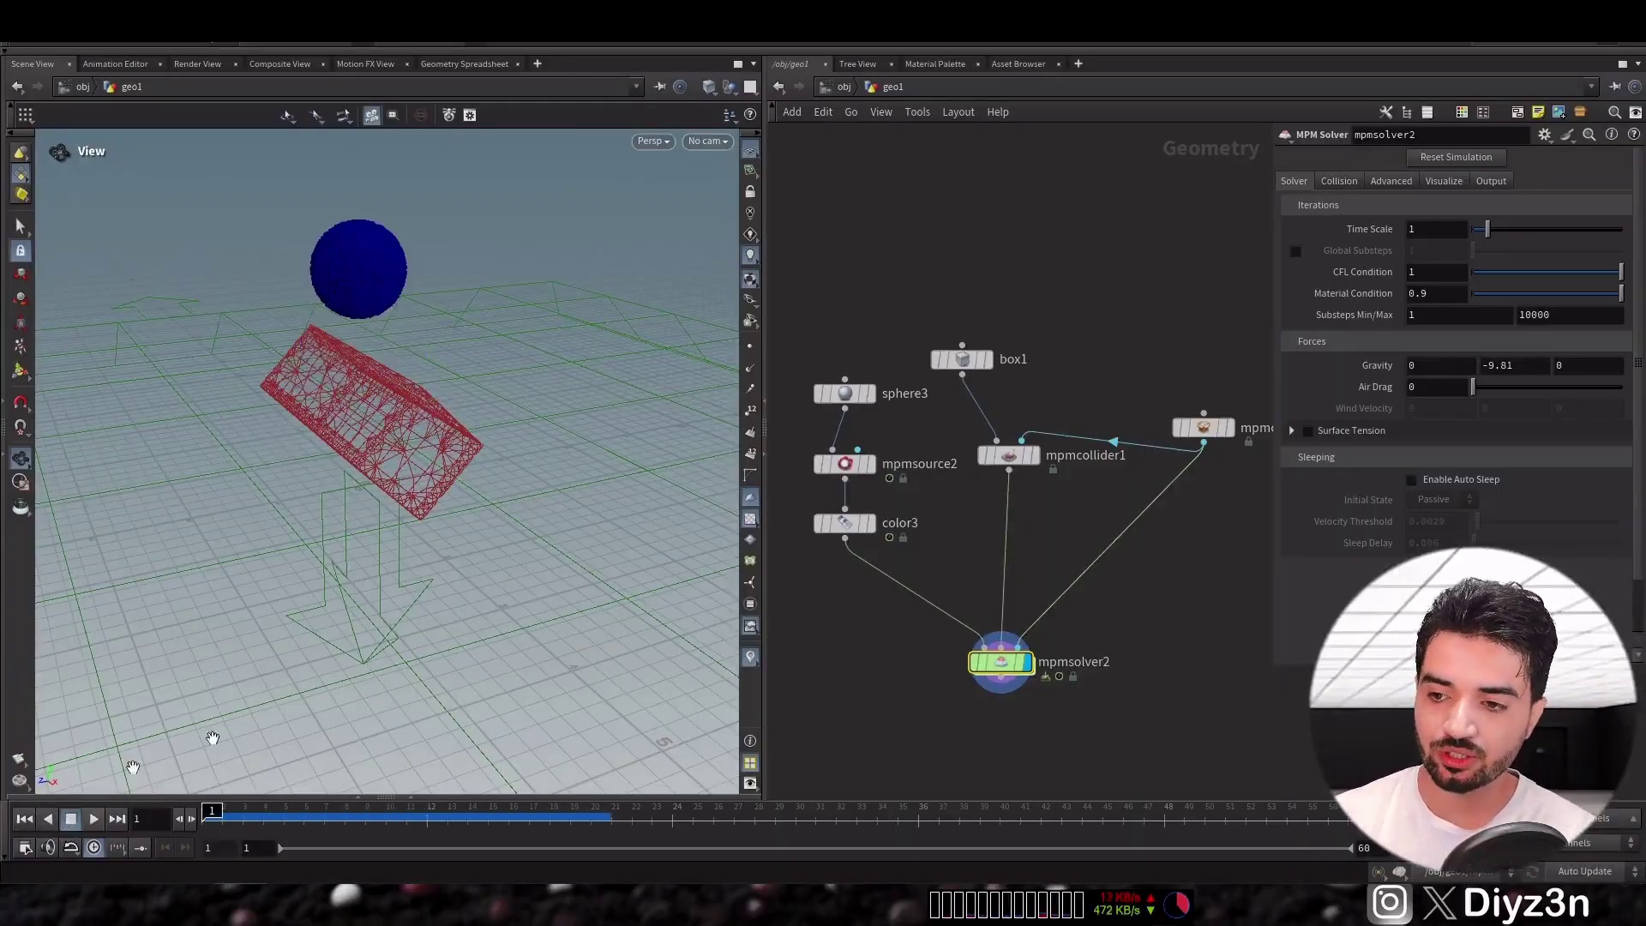
click(847, 466)
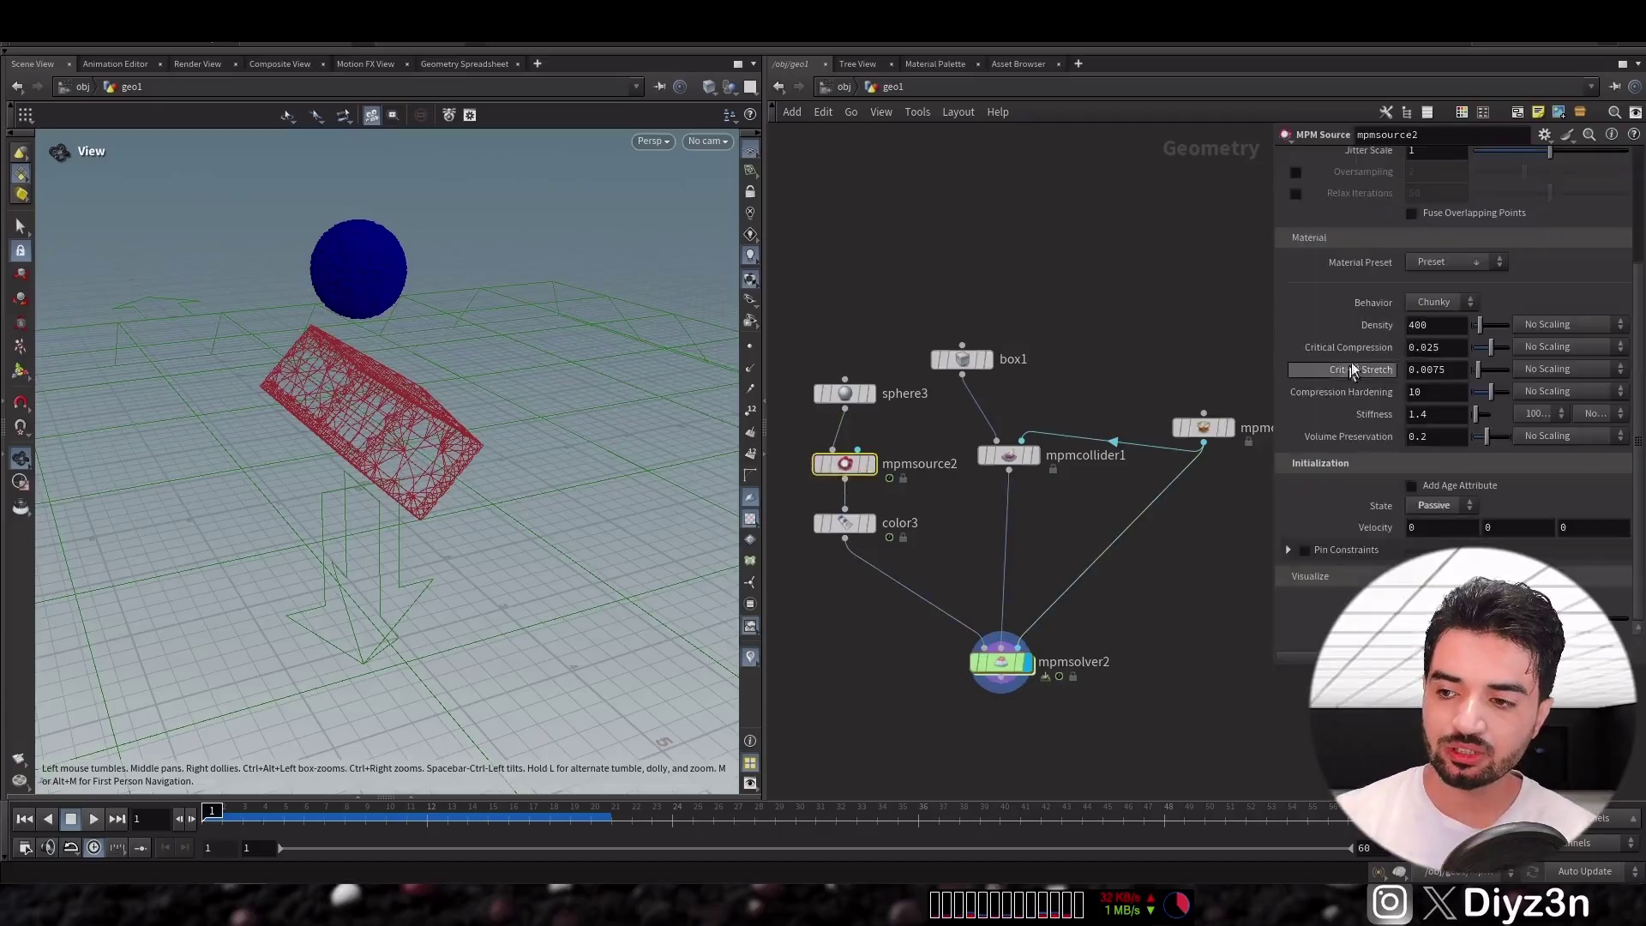
scroll(1586, 343, up, 5)
scroll(1589, 342, down, 5)
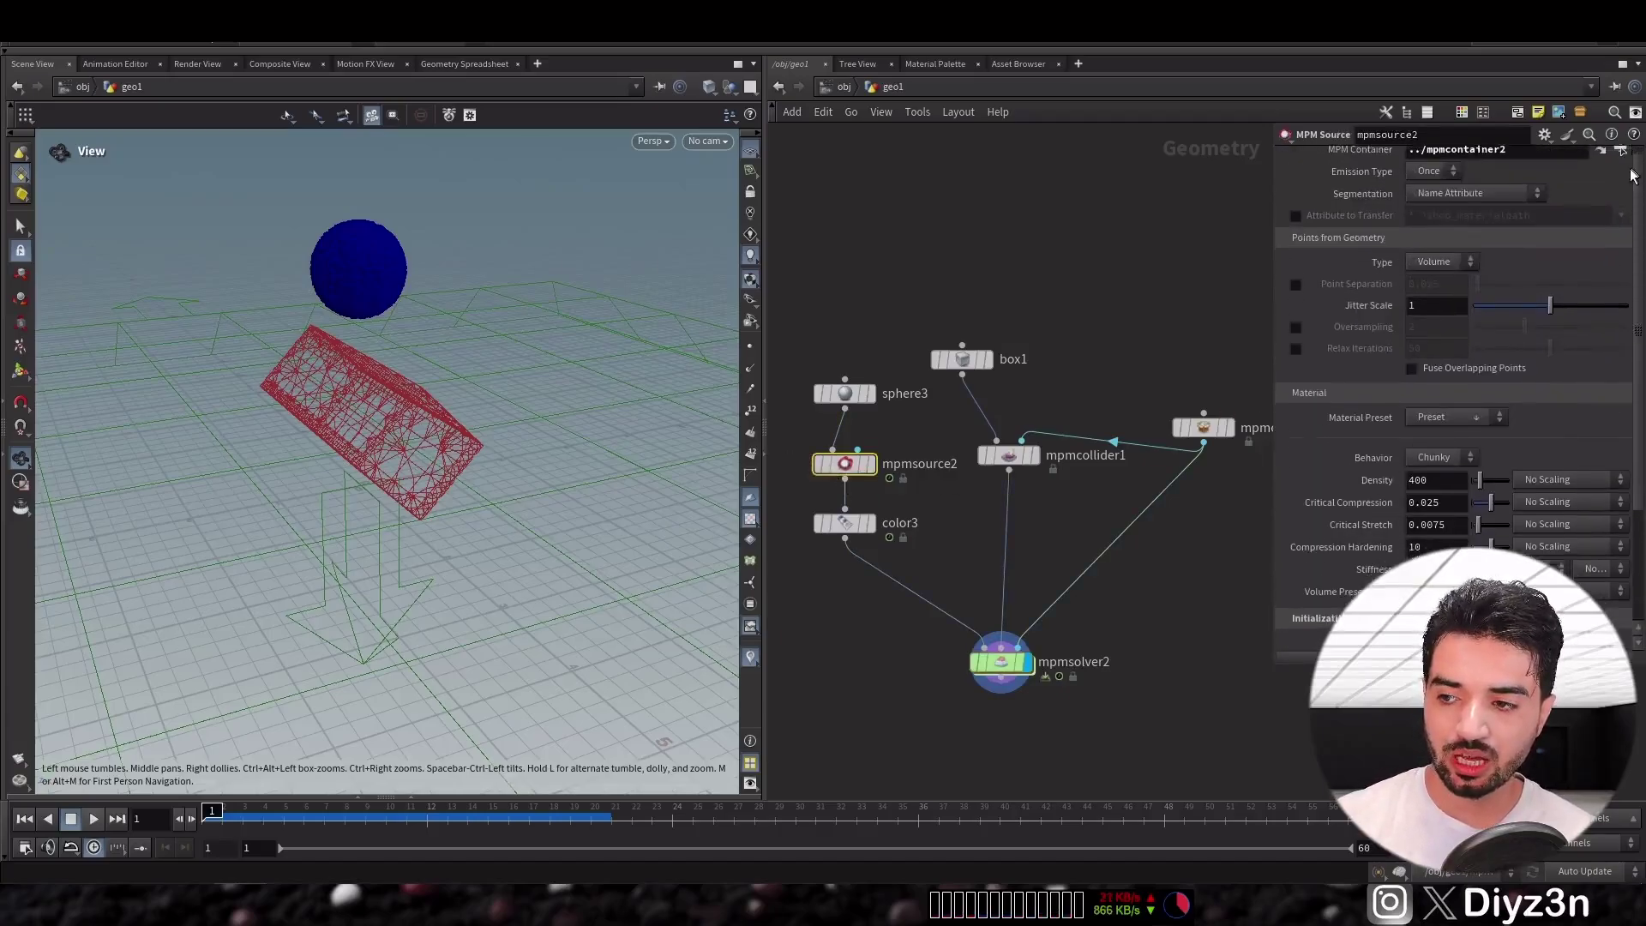
click(1444, 264)
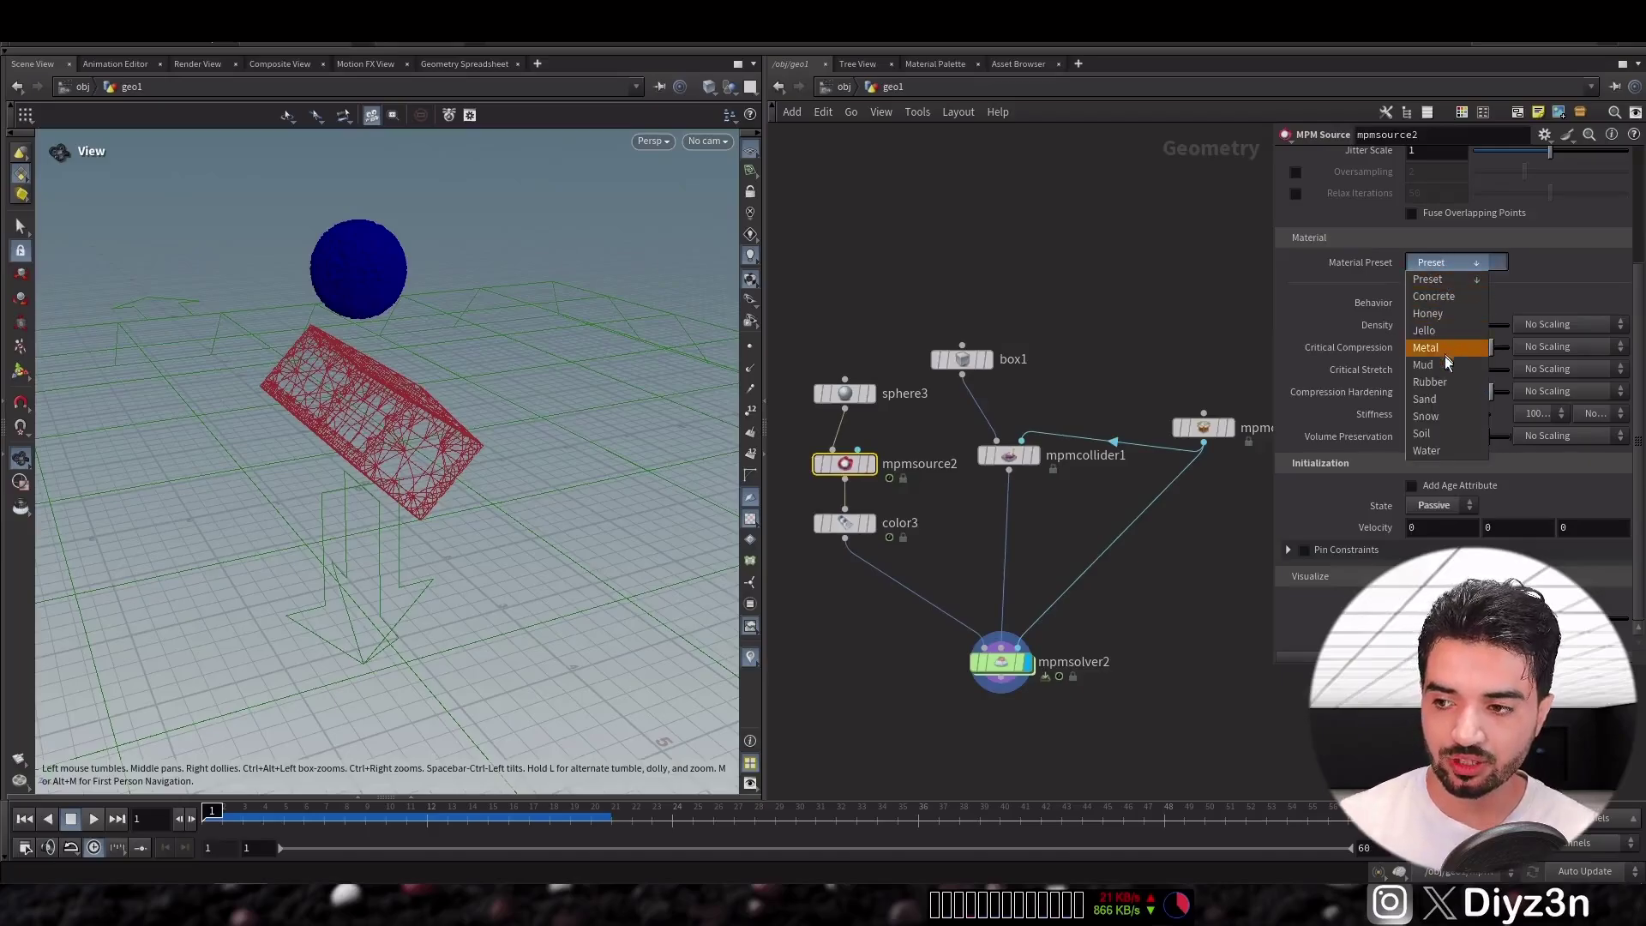
click(1424, 450)
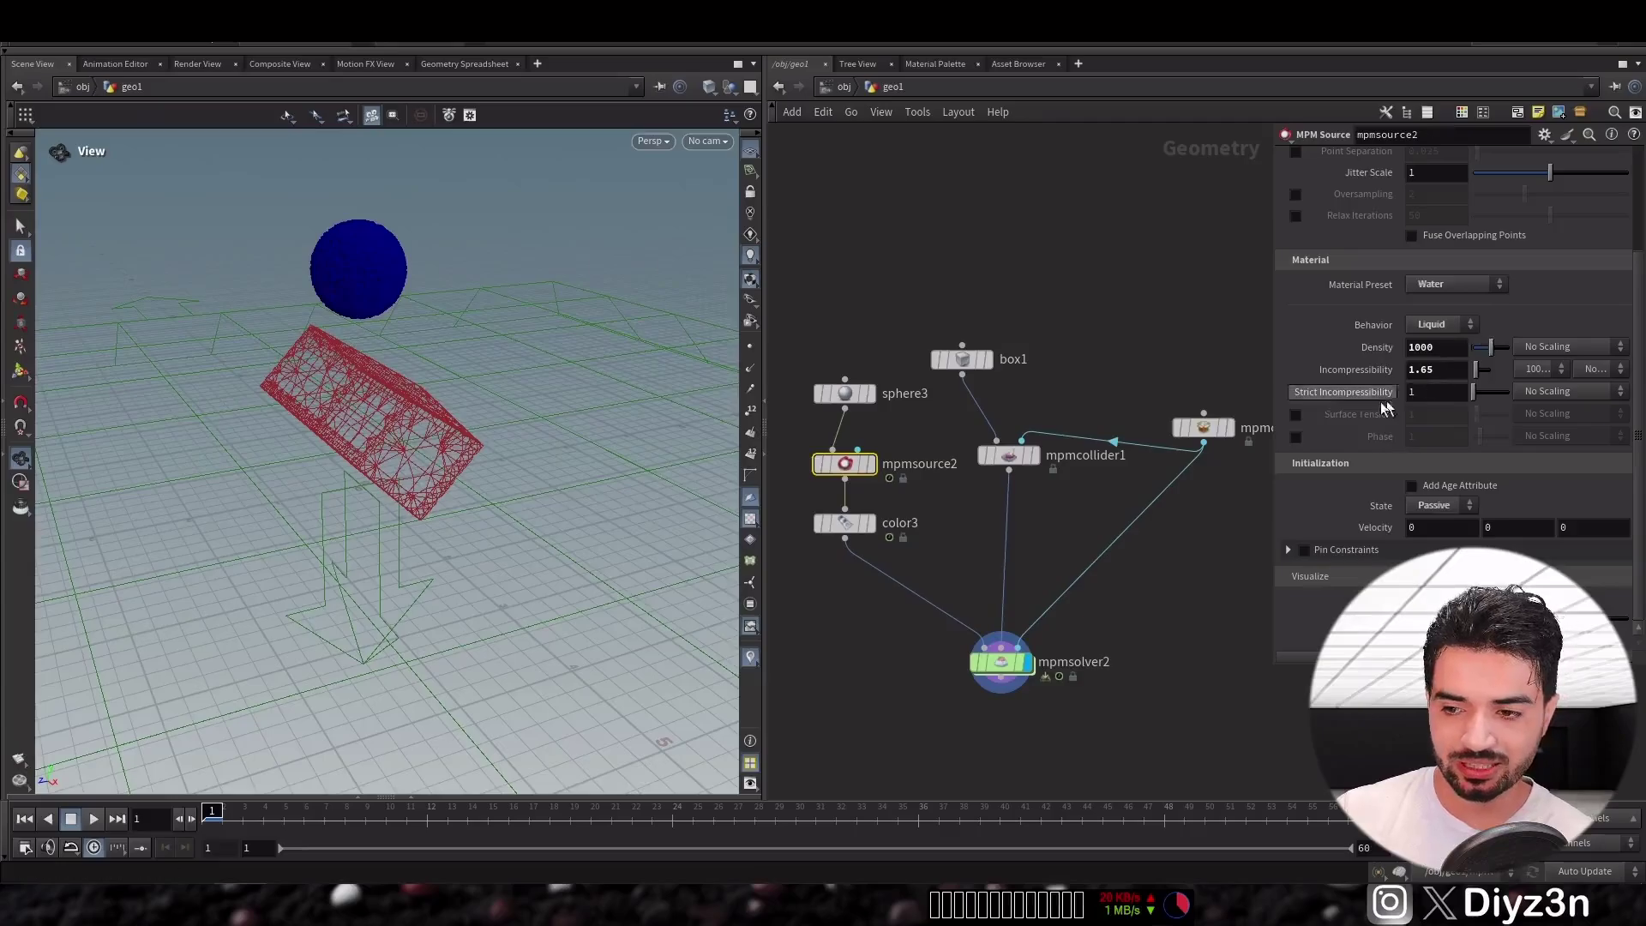
click(1297, 416)
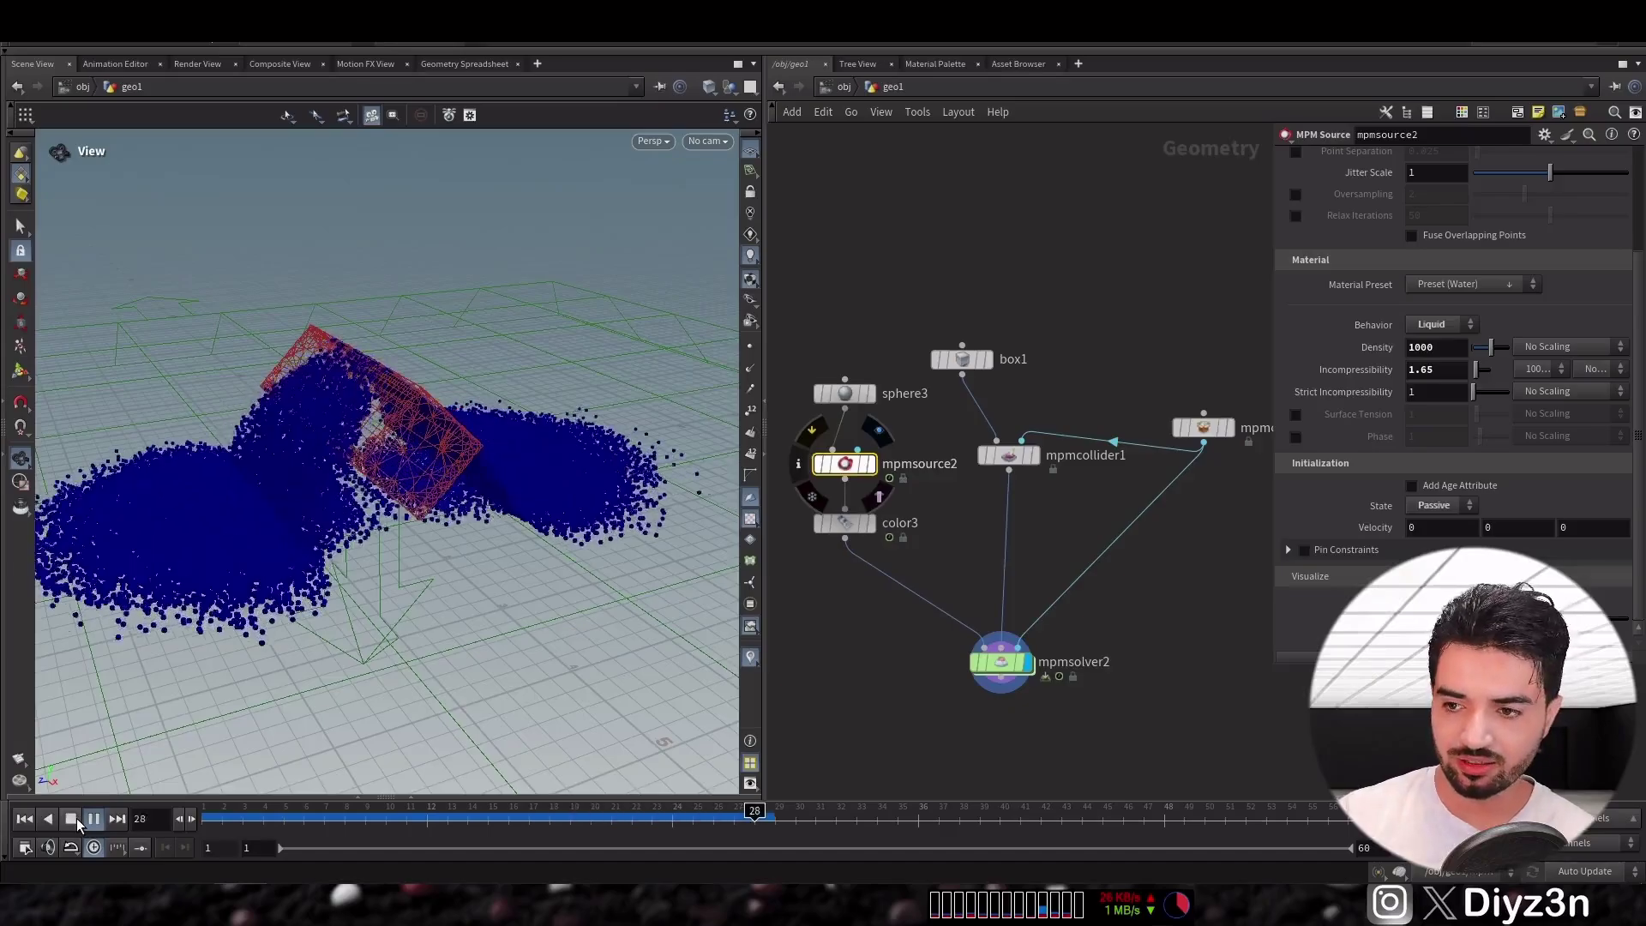
Stop and rewind the water simulation, and set the box collider's Sticky to 1
click(75, 818)
click(33, 822)
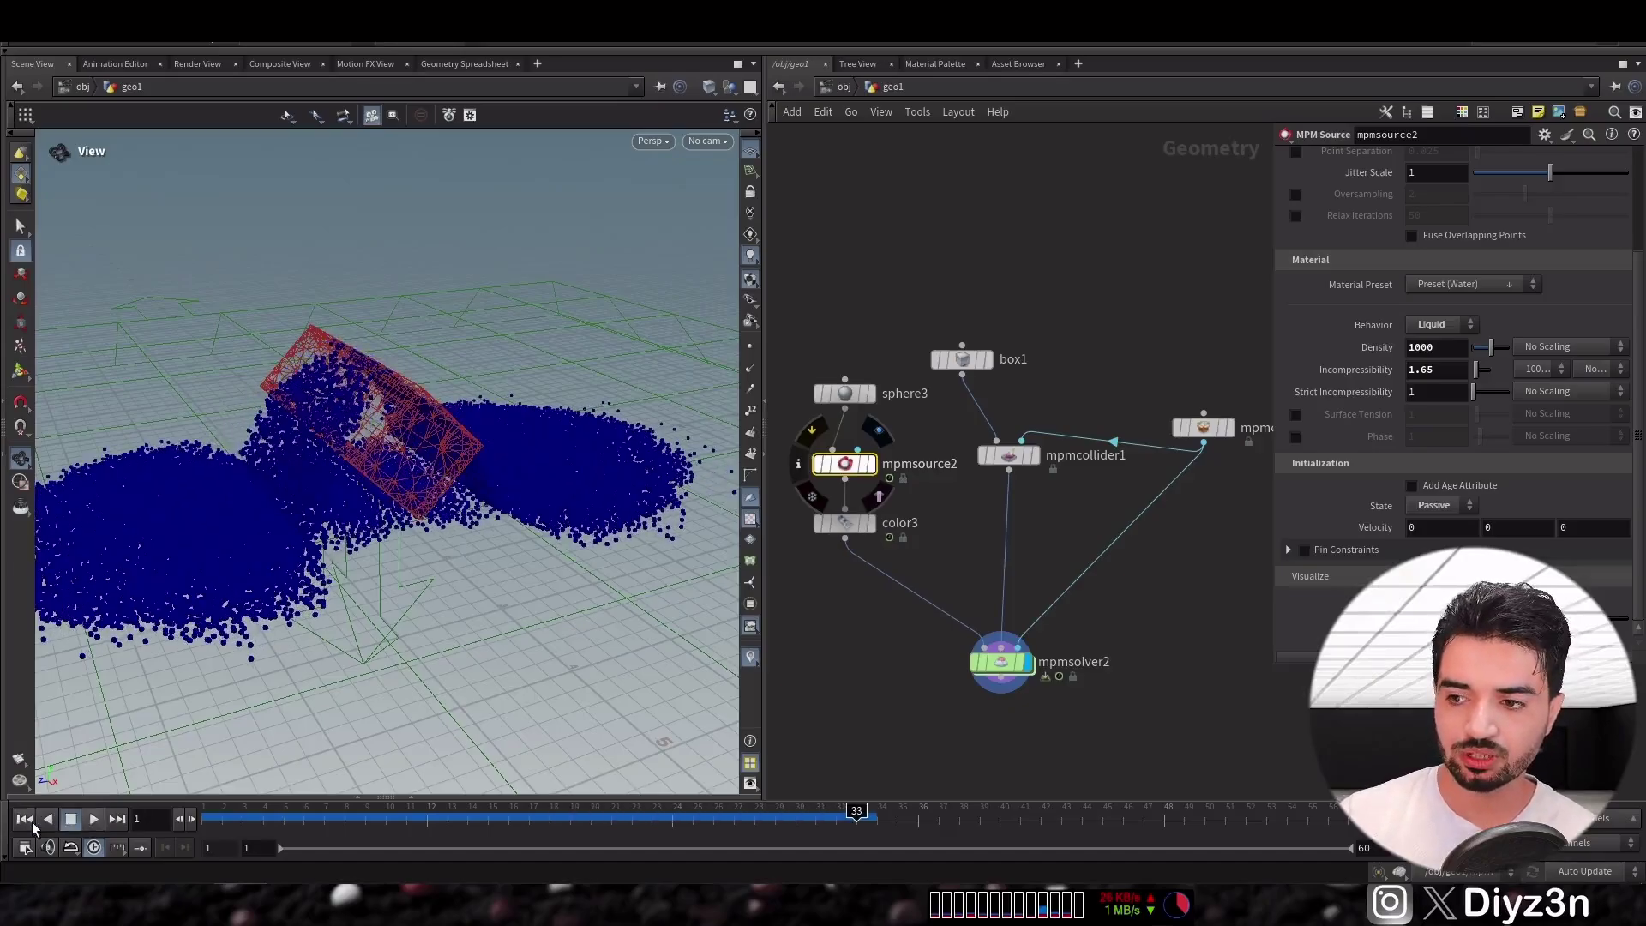
click(1017, 456)
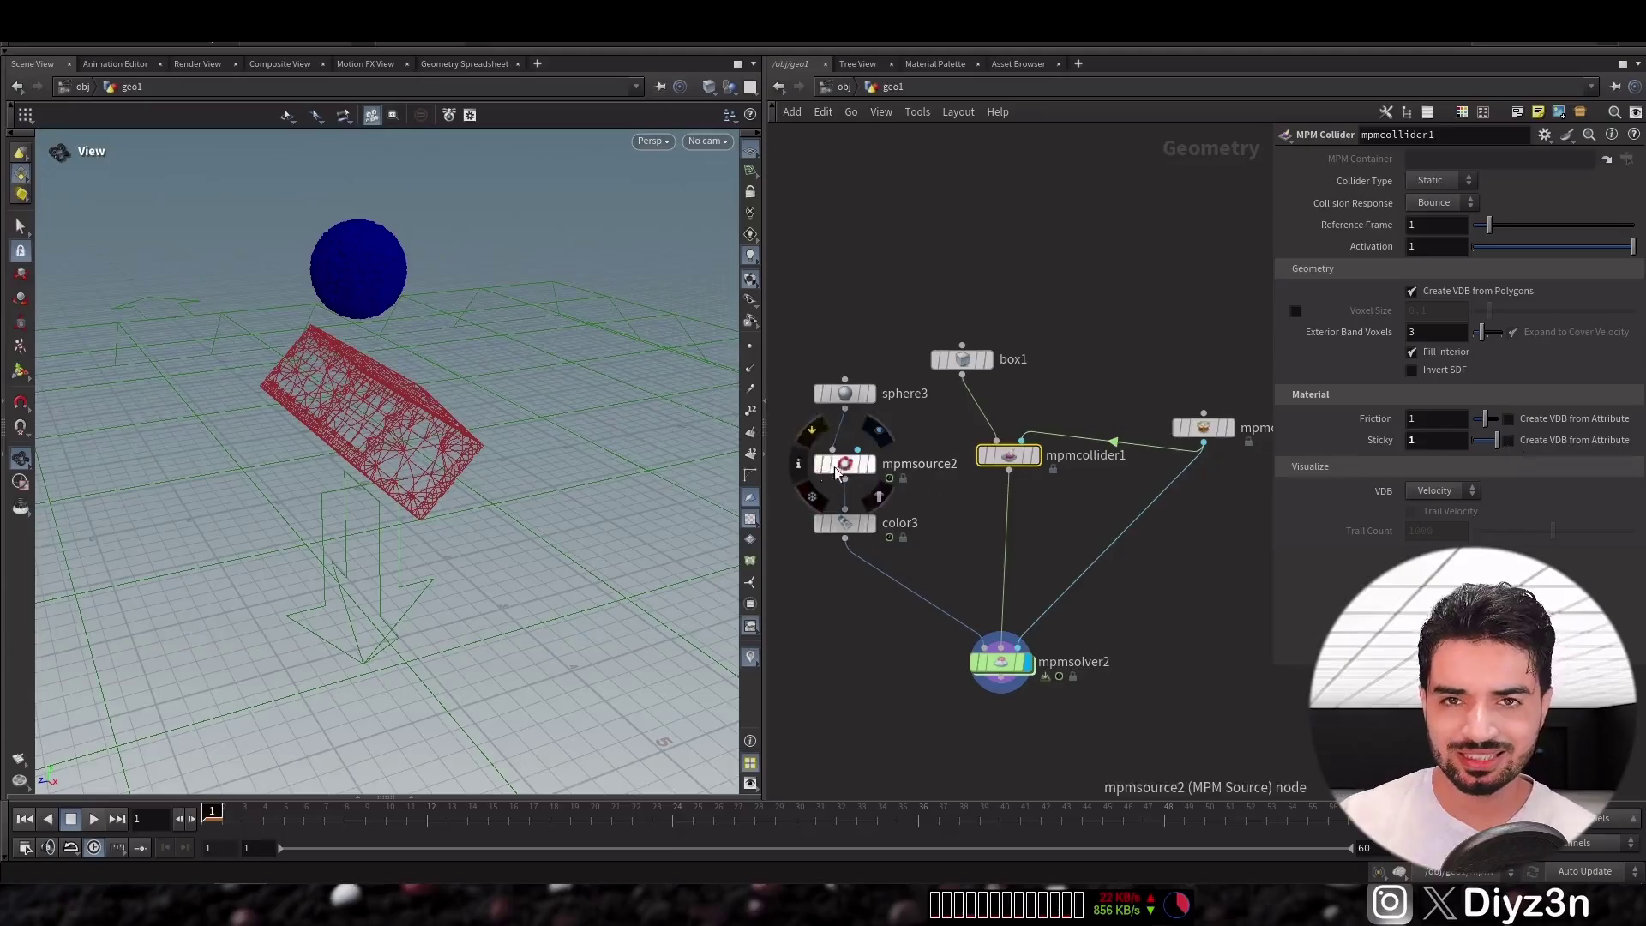
Enable Surface Tension on the sphere's MPM source with a value of 10 and test the simulation
click(837, 470)
click(1295, 414)
drag(1477, 414, 1507, 414)
click(91, 822)
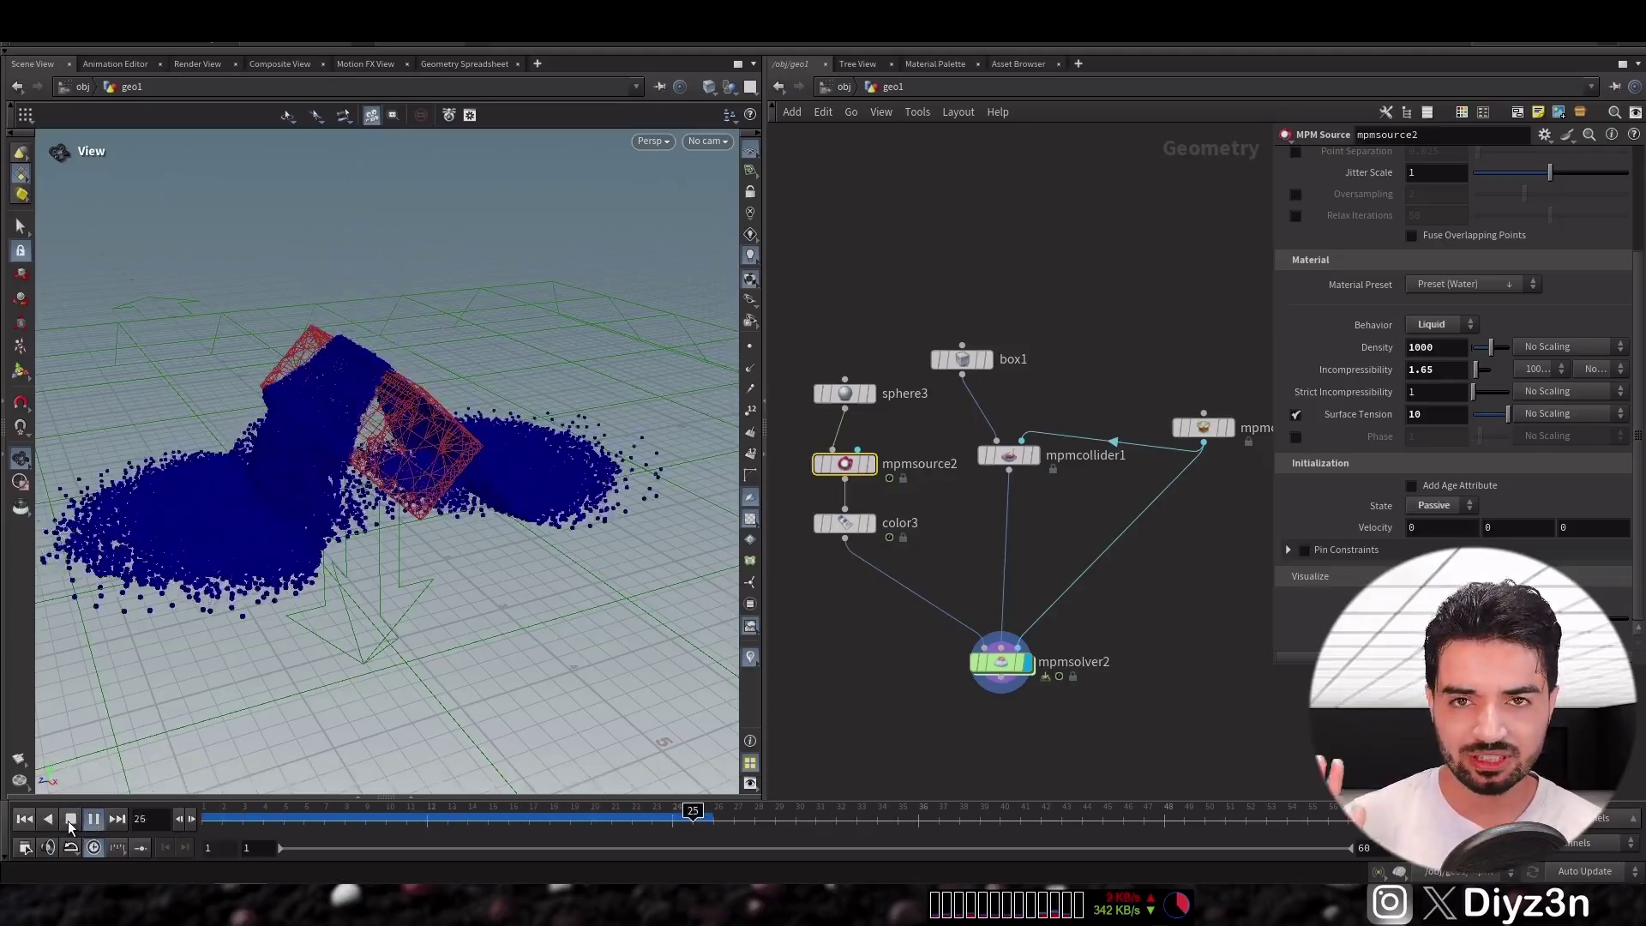
click(69, 820)
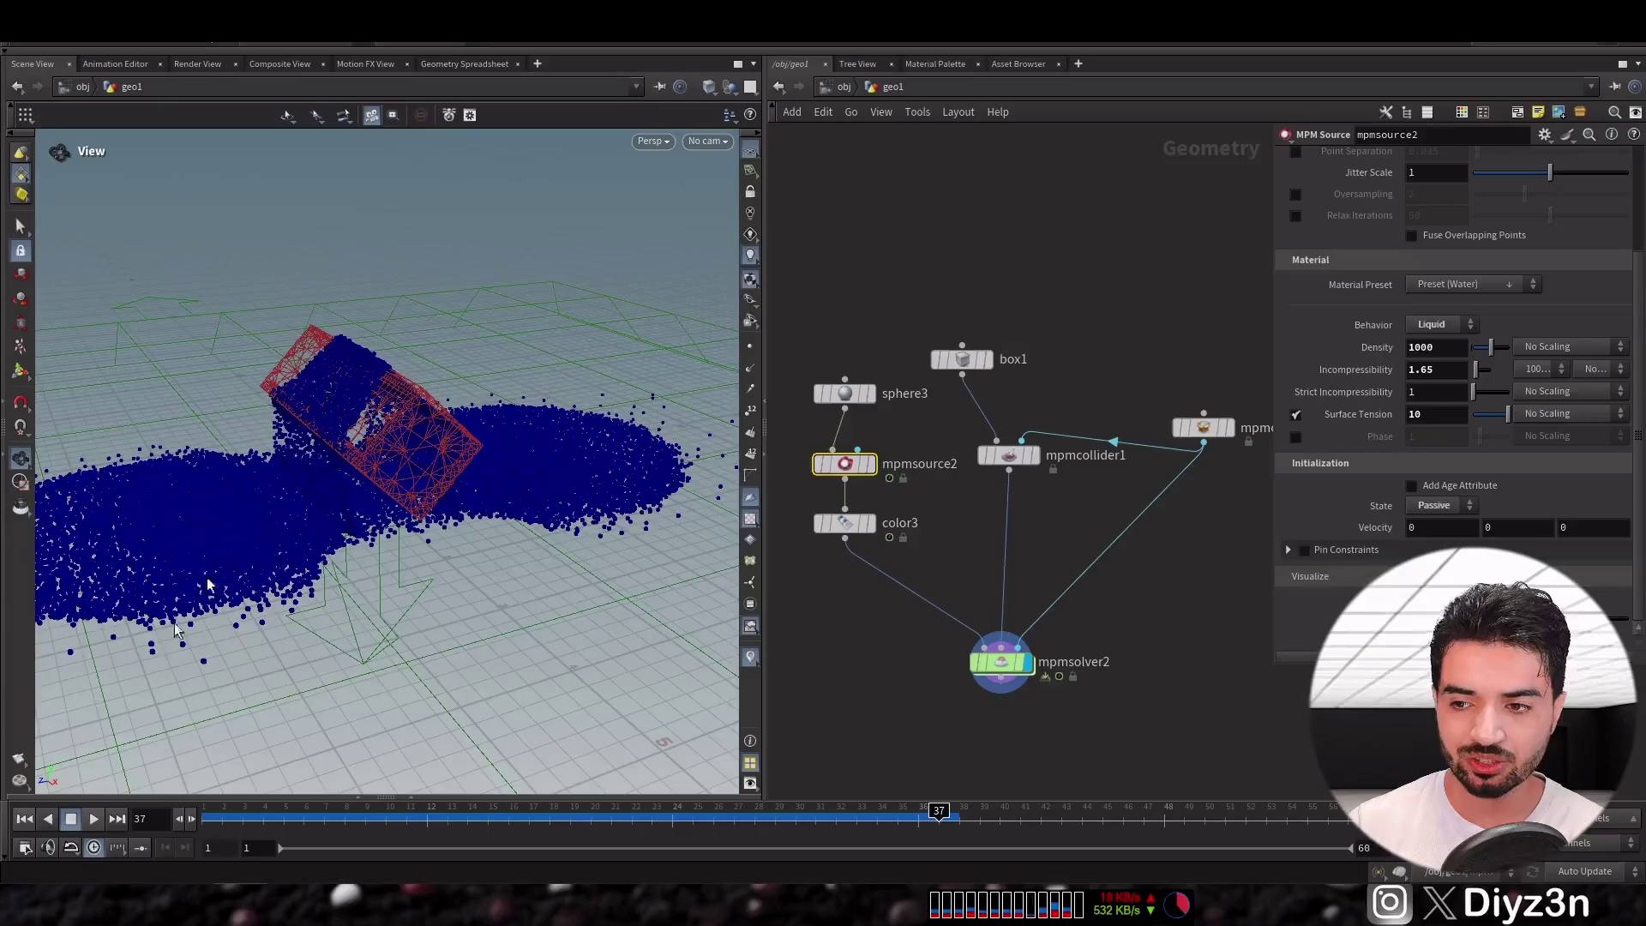
click(25, 820)
Set the MPM container's Particle Separation to 0.015 and test the simulation
click(1204, 427)
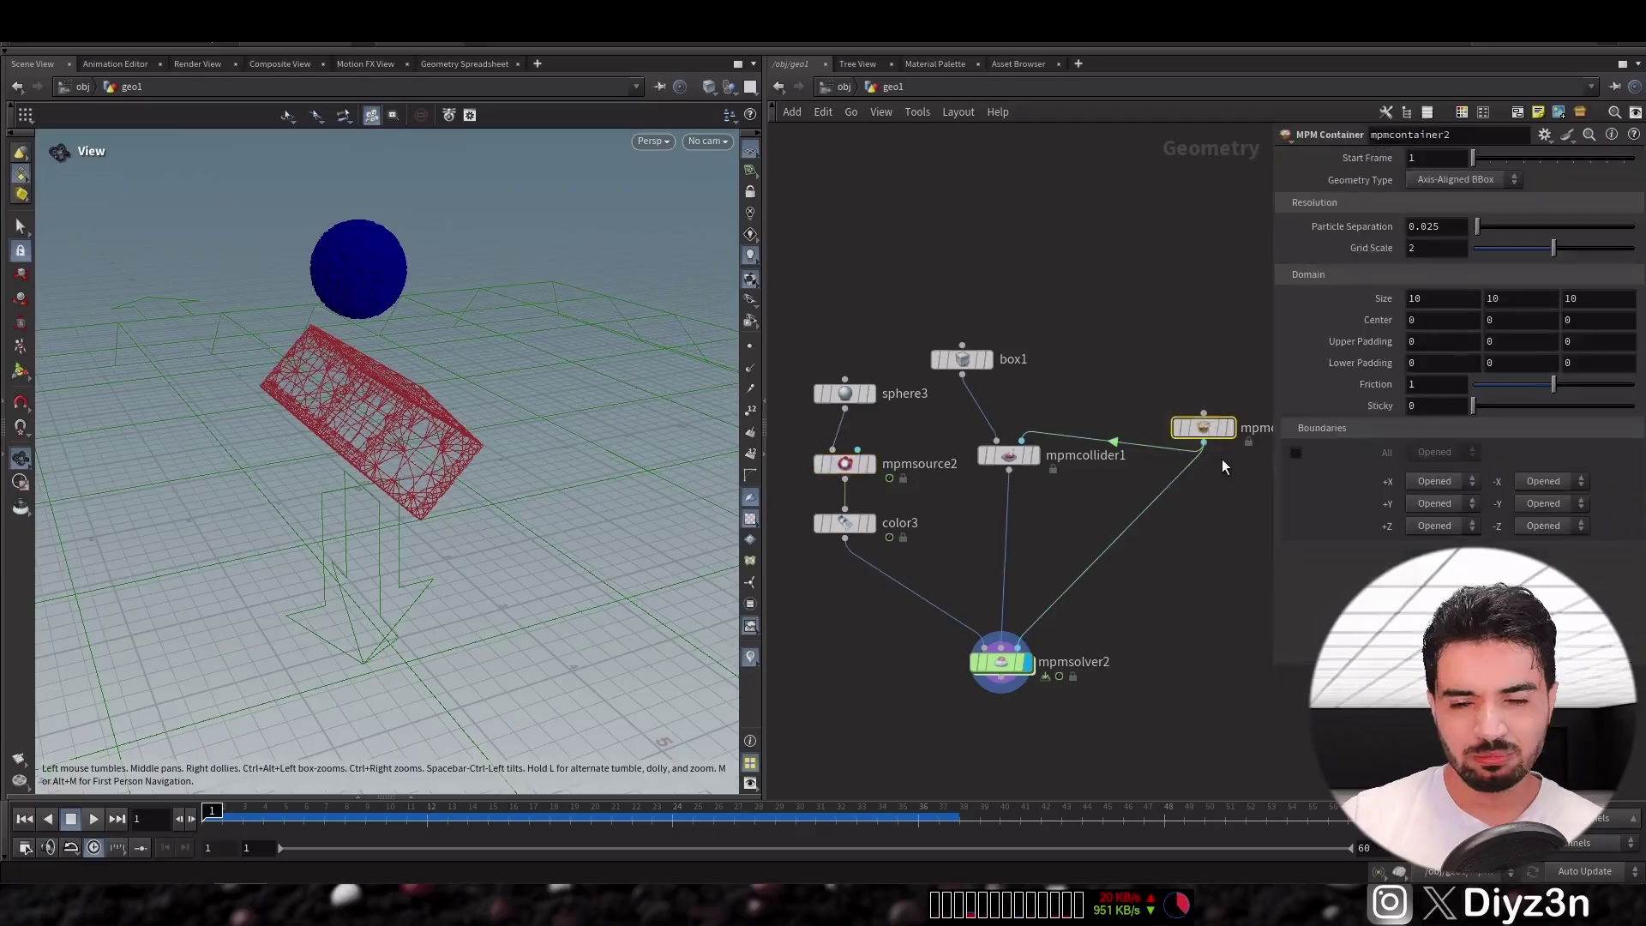
click(1449, 225)
text(0.015)
key(Return)
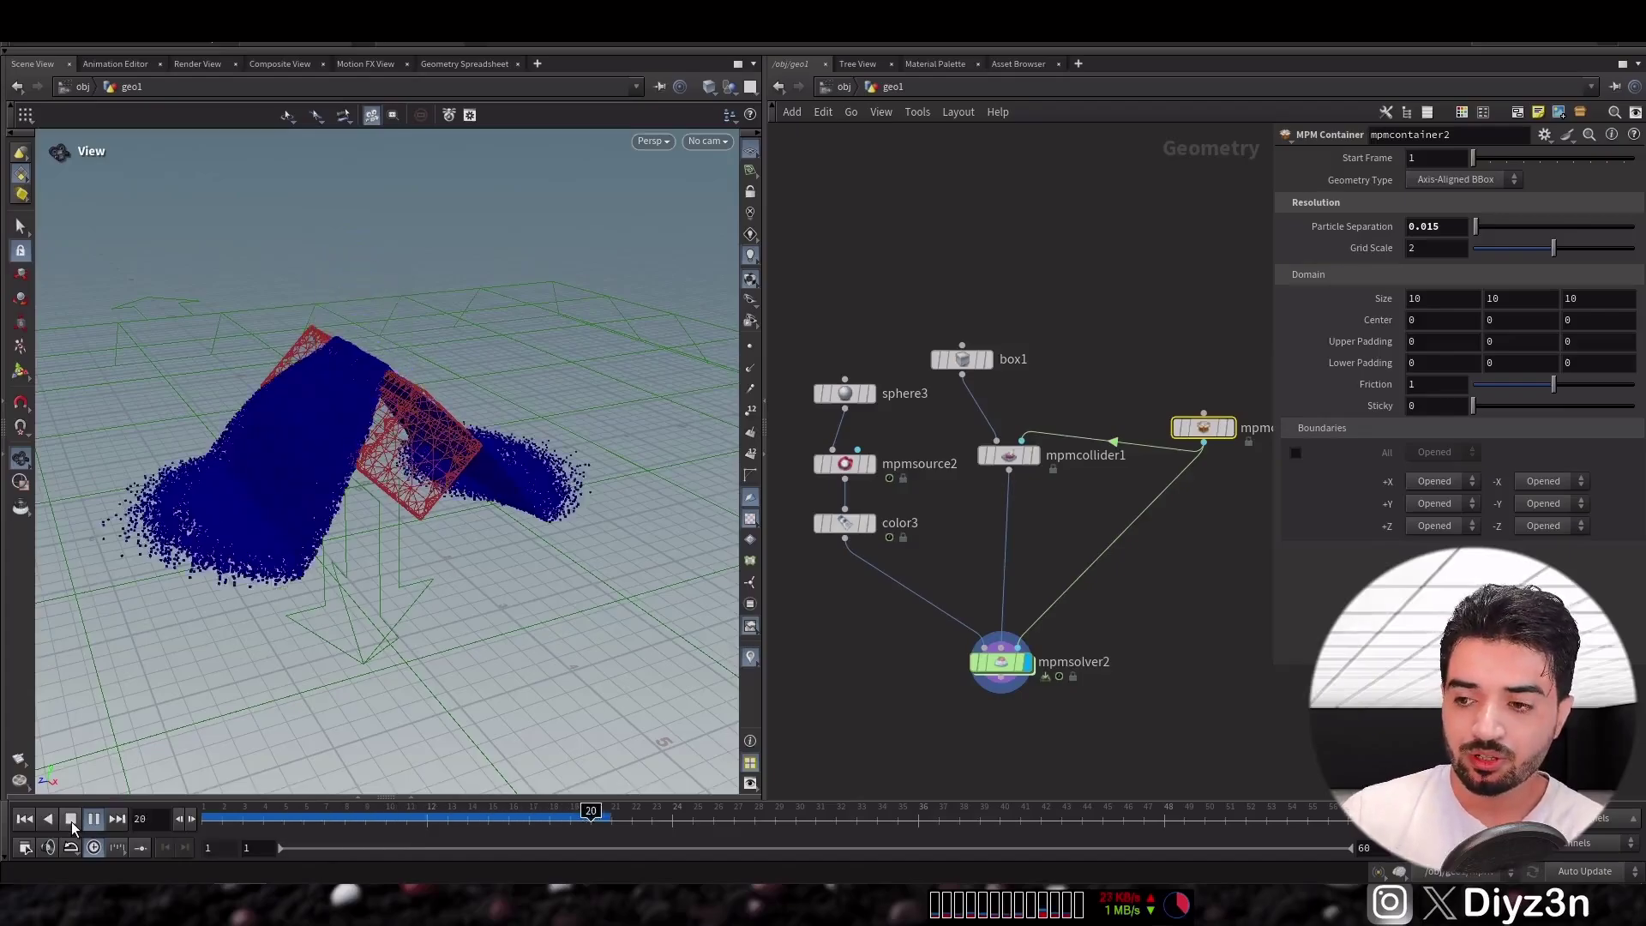
click(71, 819)
click(24, 819)
Enable Surface Tension on the MPM solver and open the list of its Method options
click(999, 662)
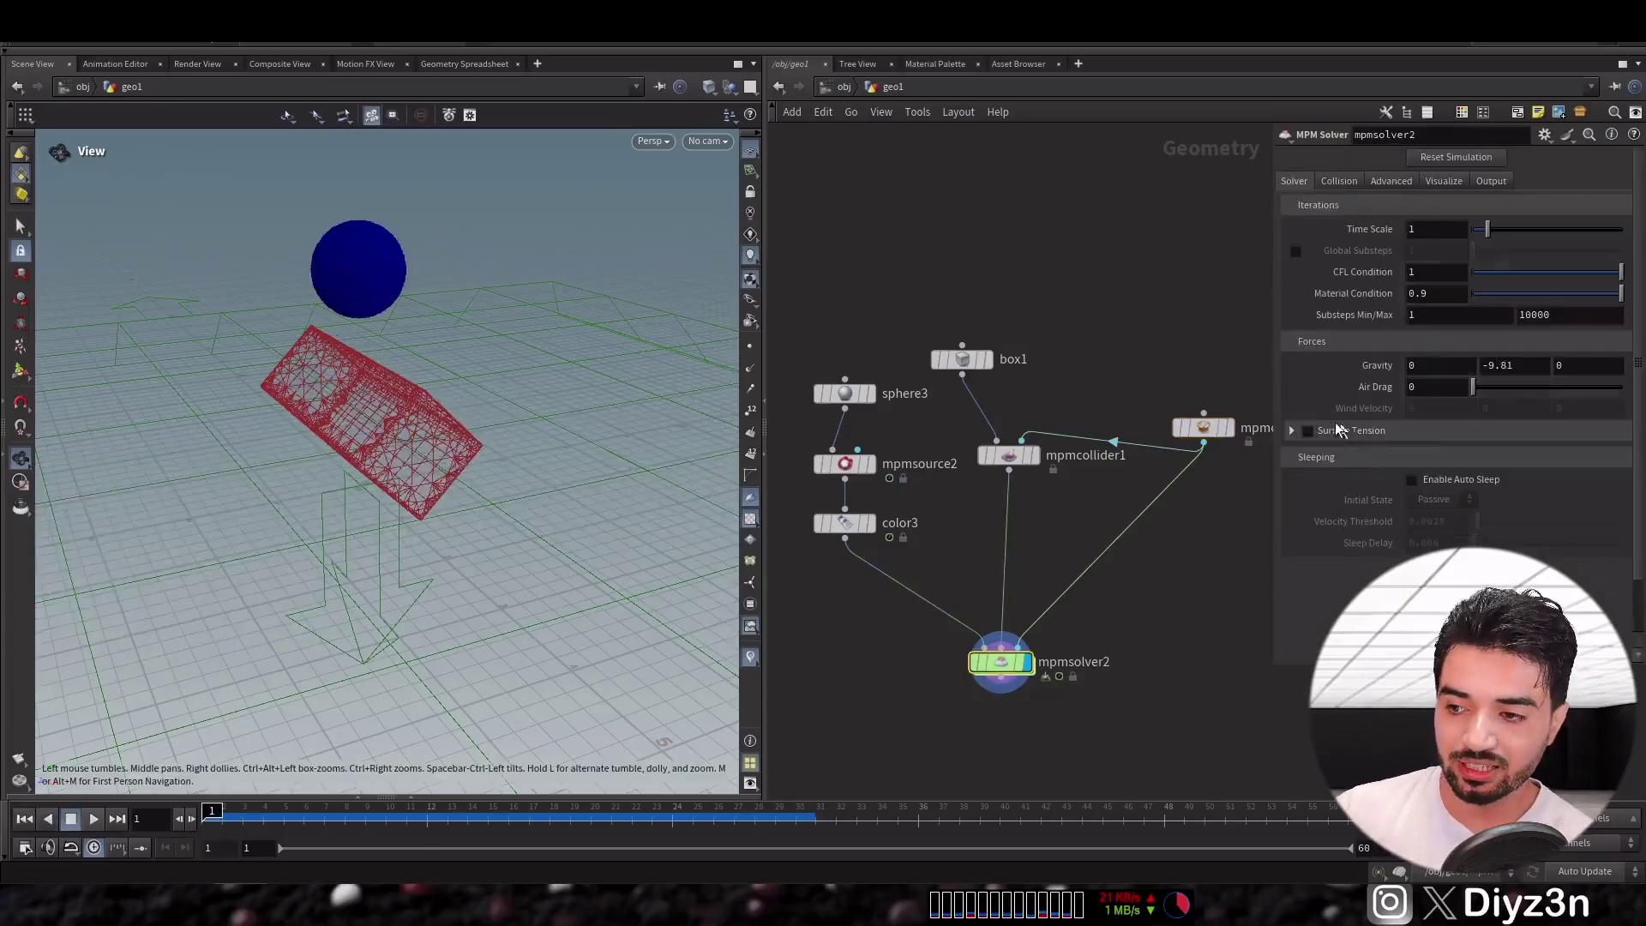
click(1307, 430)
click(1292, 430)
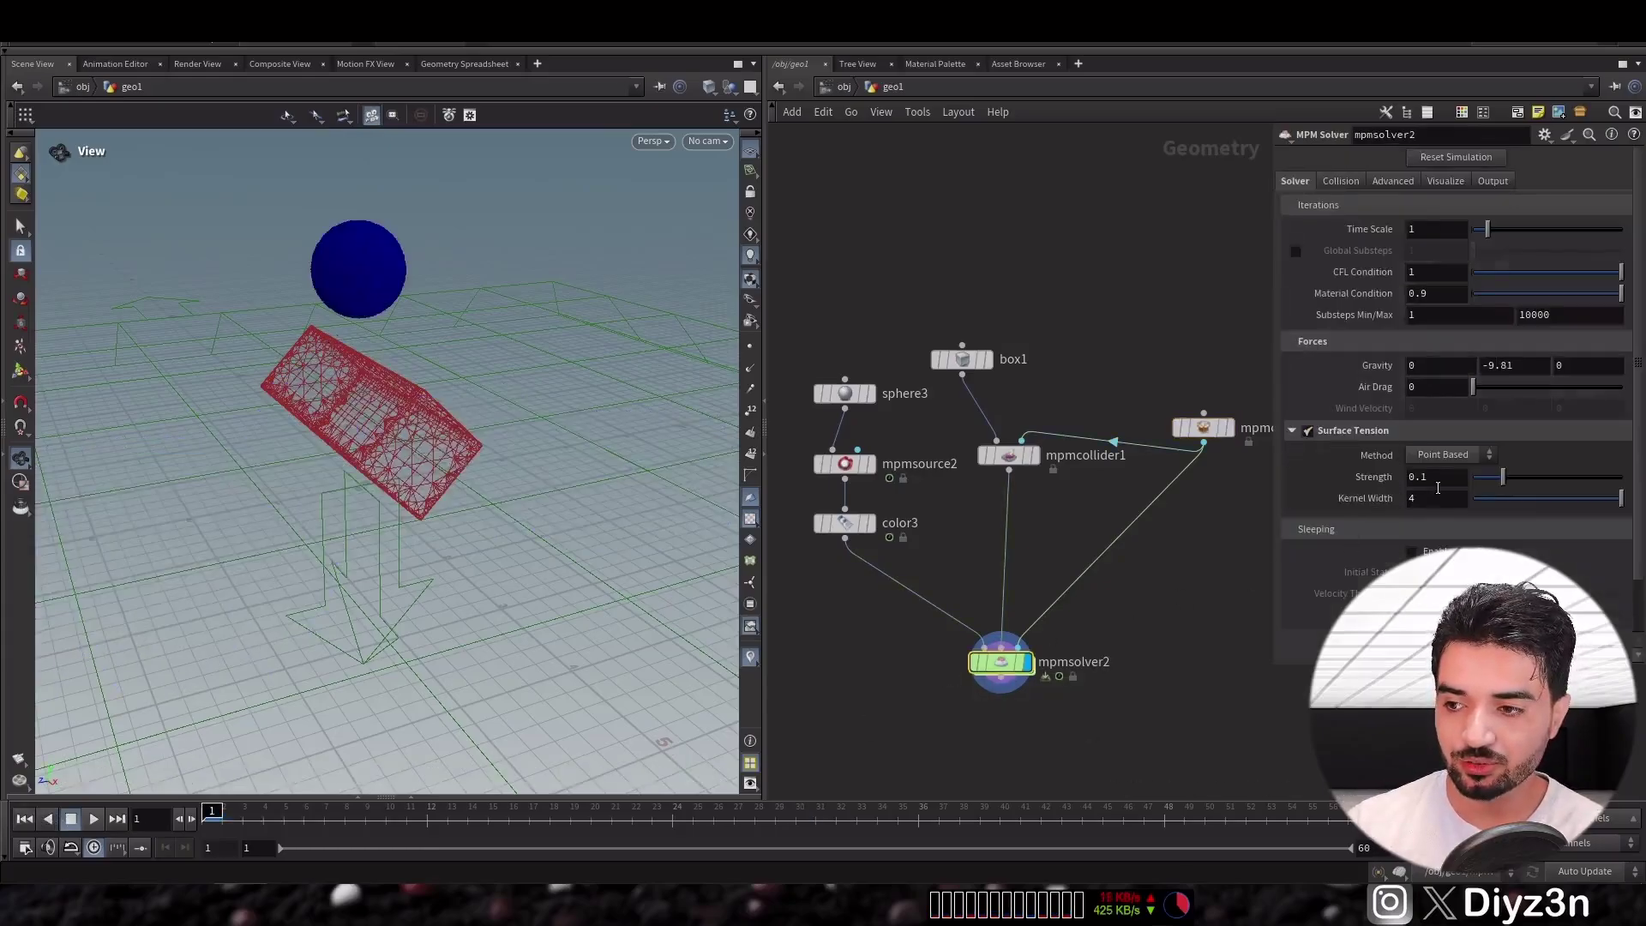
click(1460, 456)
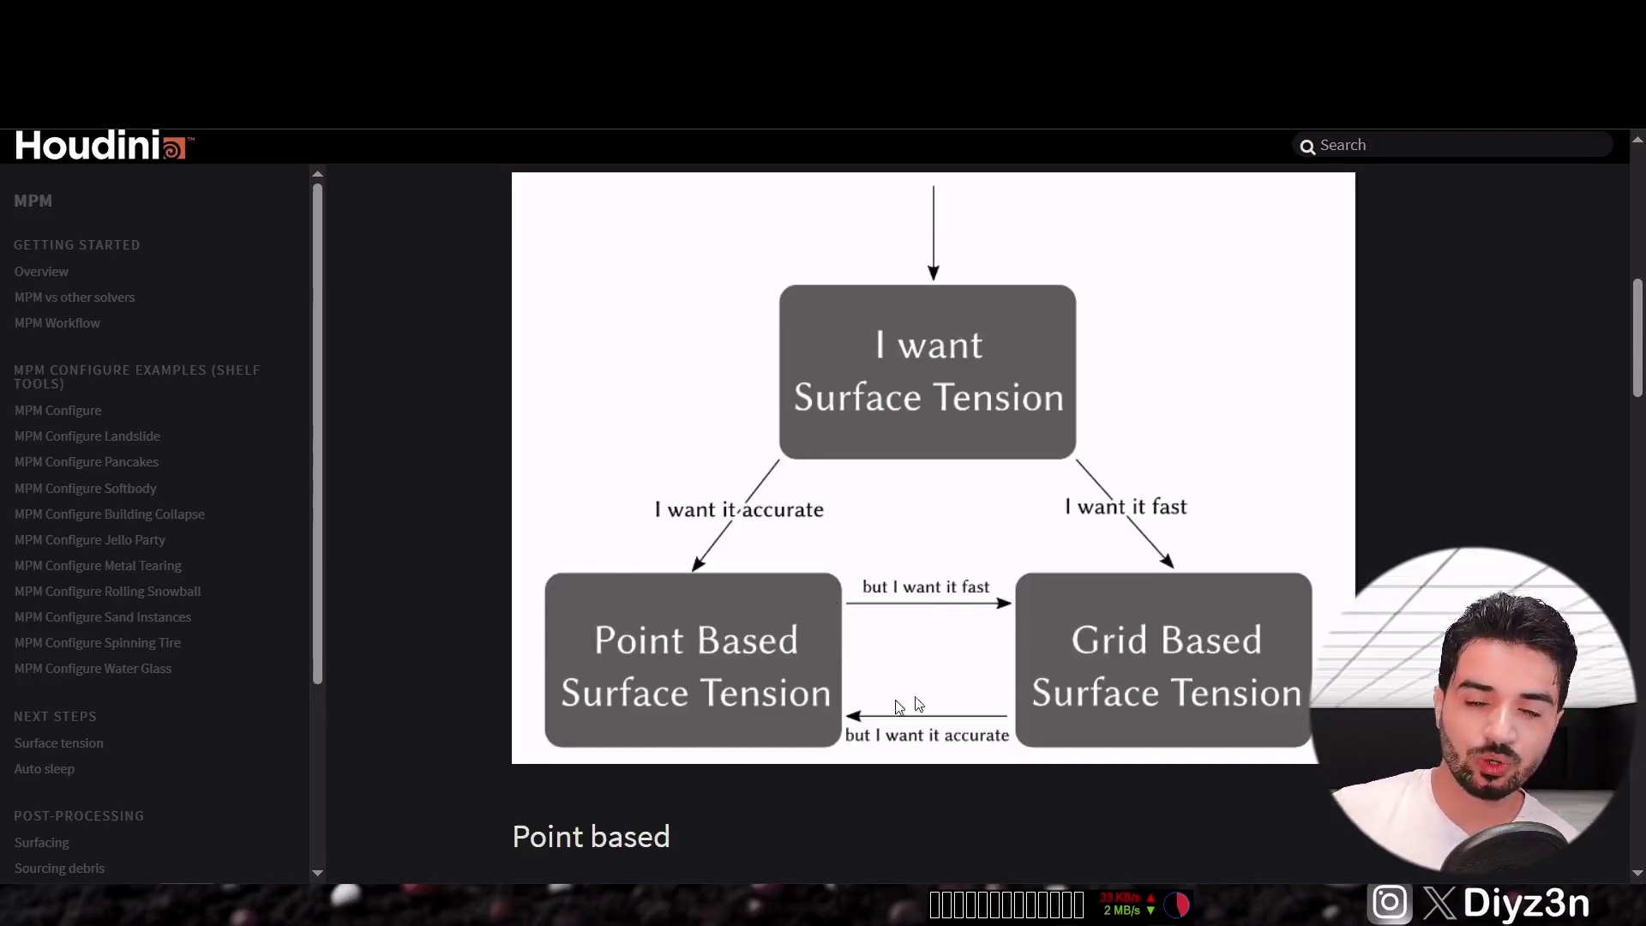
Switch to the Houdini documentation and read how point-based surface tension compares with the grid-based method
scroll(1334, 436, down, 5)
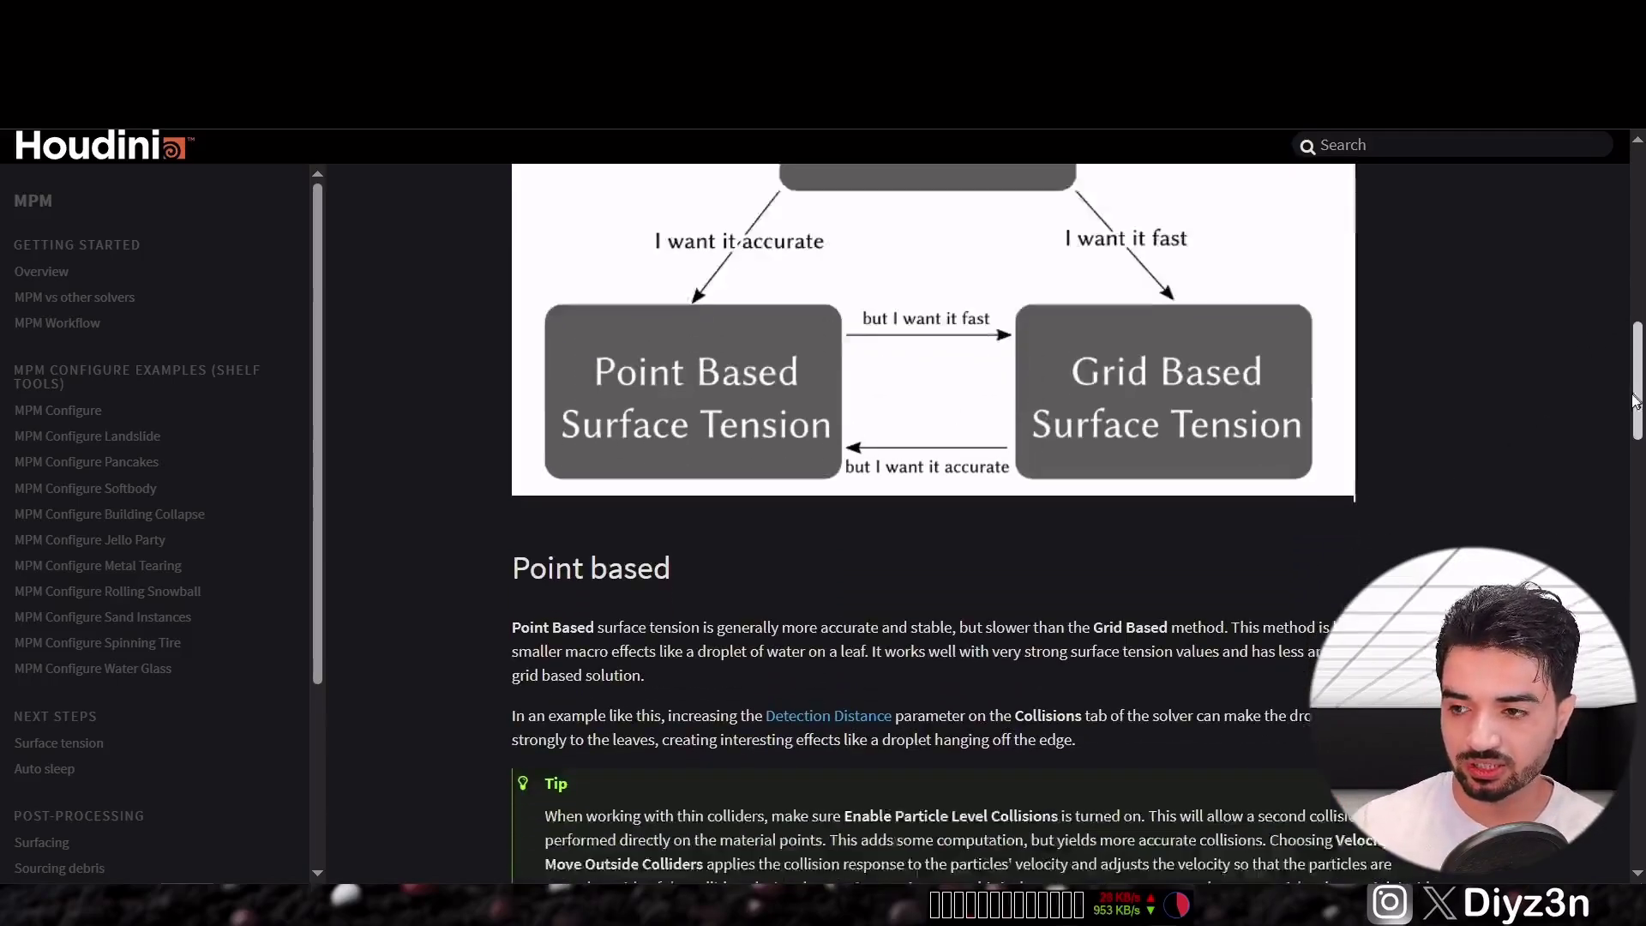
drag(555, 401, 962, 406)
click(819, 402)
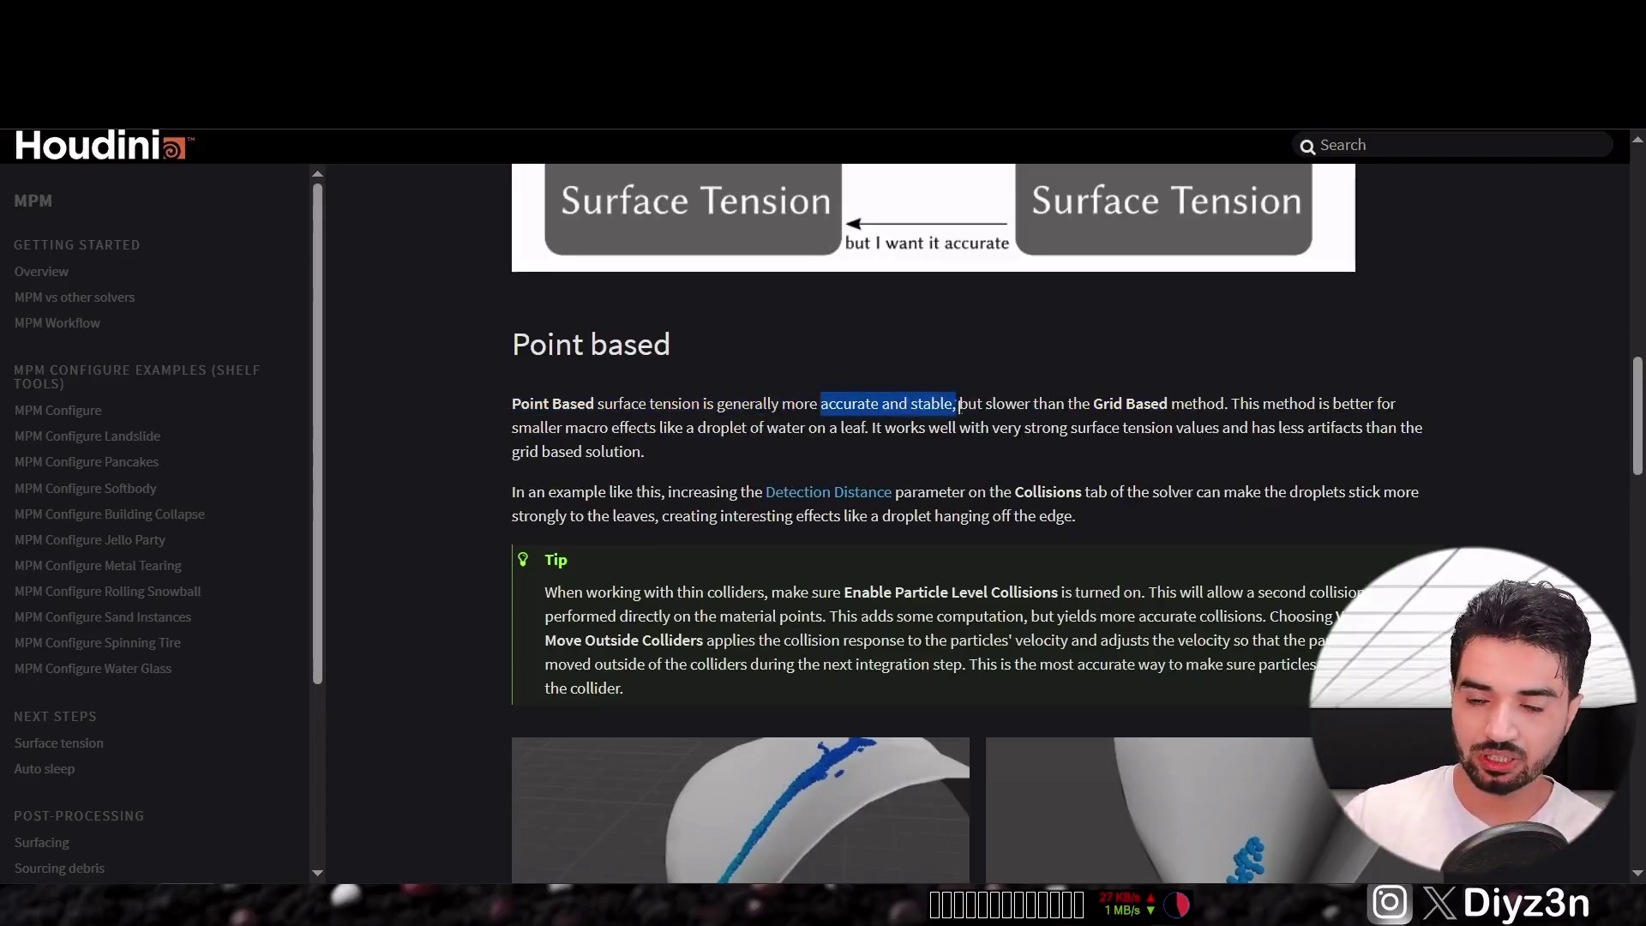
click(1006, 403)
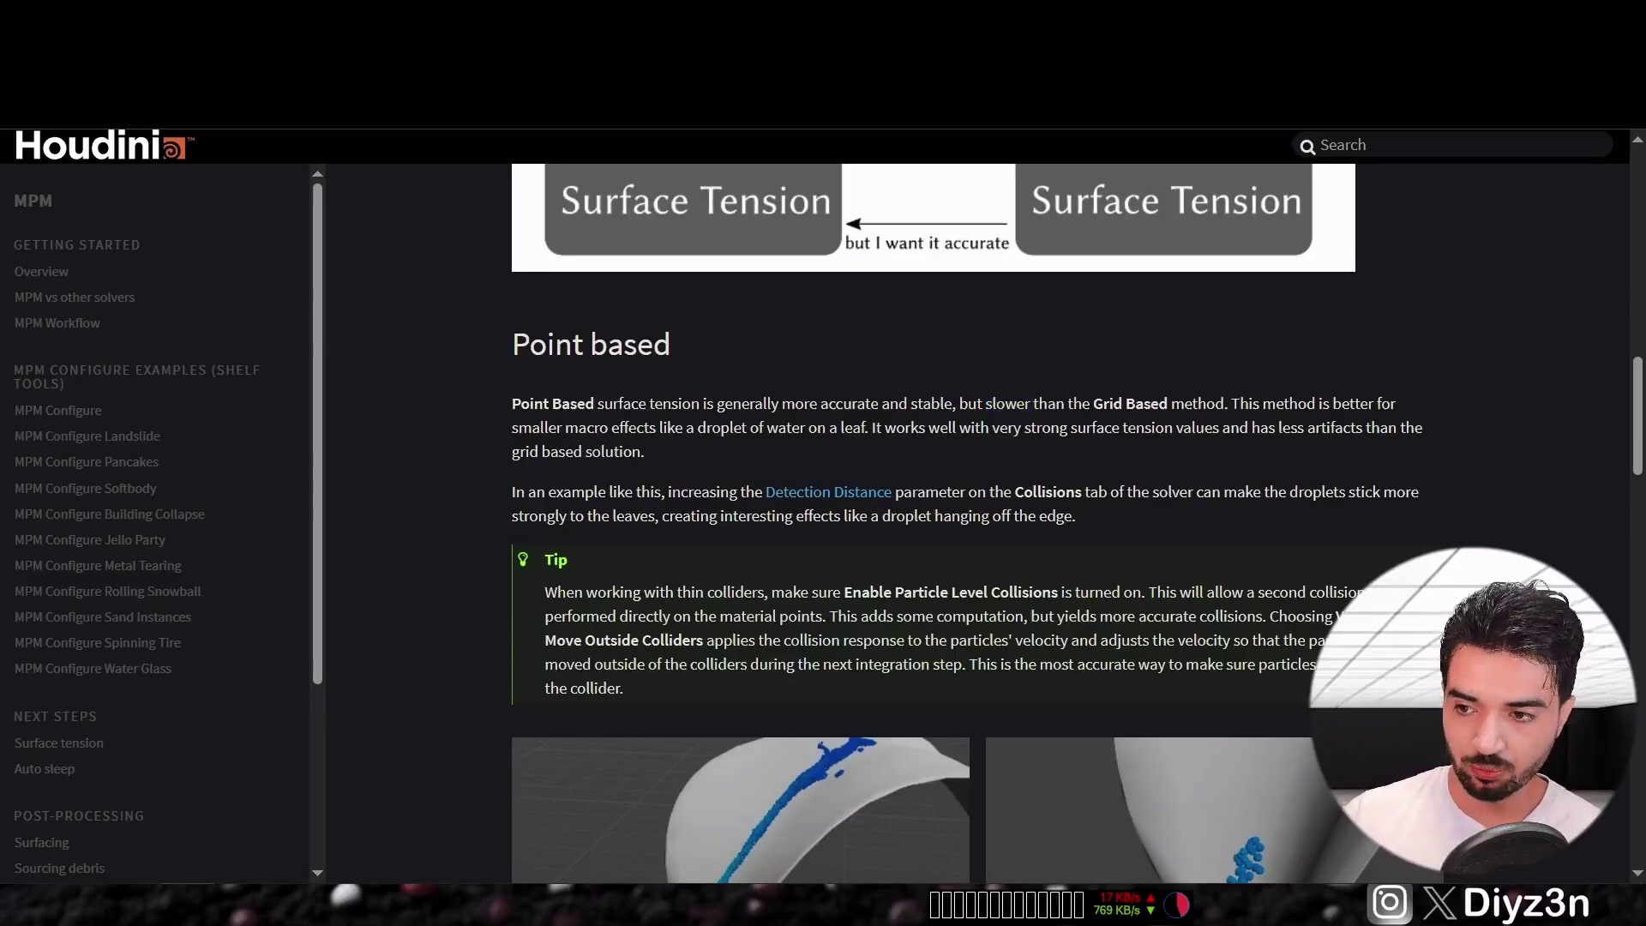
drag(1210, 404, 842, 430)
click(812, 434)
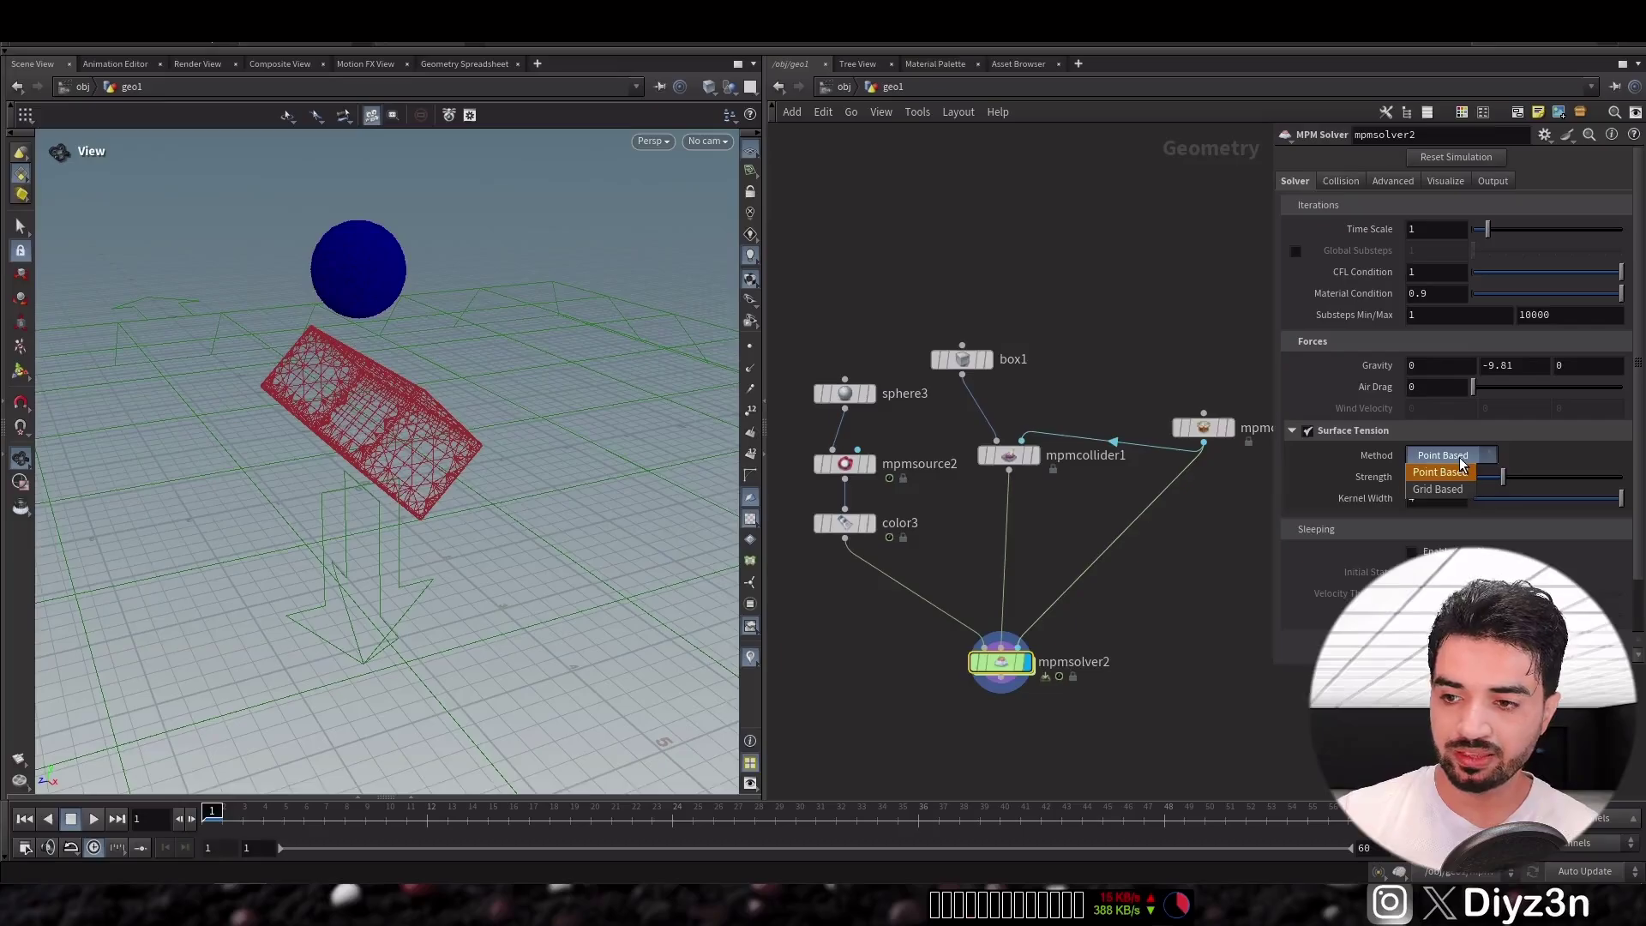
Choose Point Based as the solver's surface tension Method and run the simulation to inspect the splash
click(1444, 477)
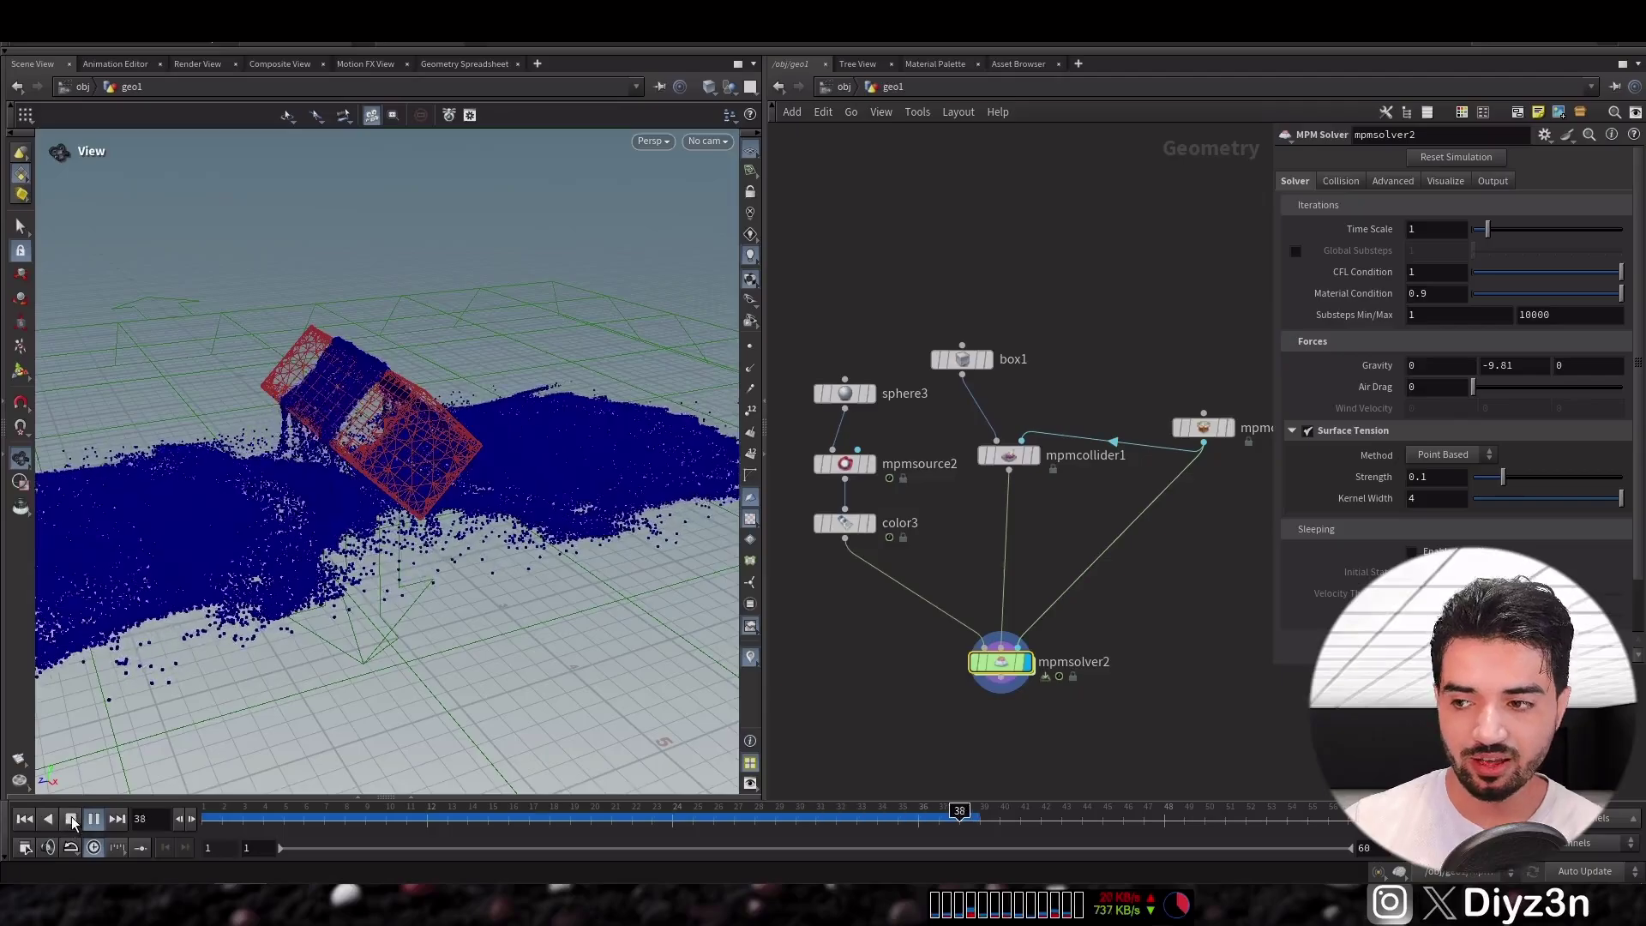
click(68, 821)
drag(403, 402, 441, 479)
Enable Global Substeps on the MPM solver, set it to 3 and rewind the simulation
click(1295, 250)
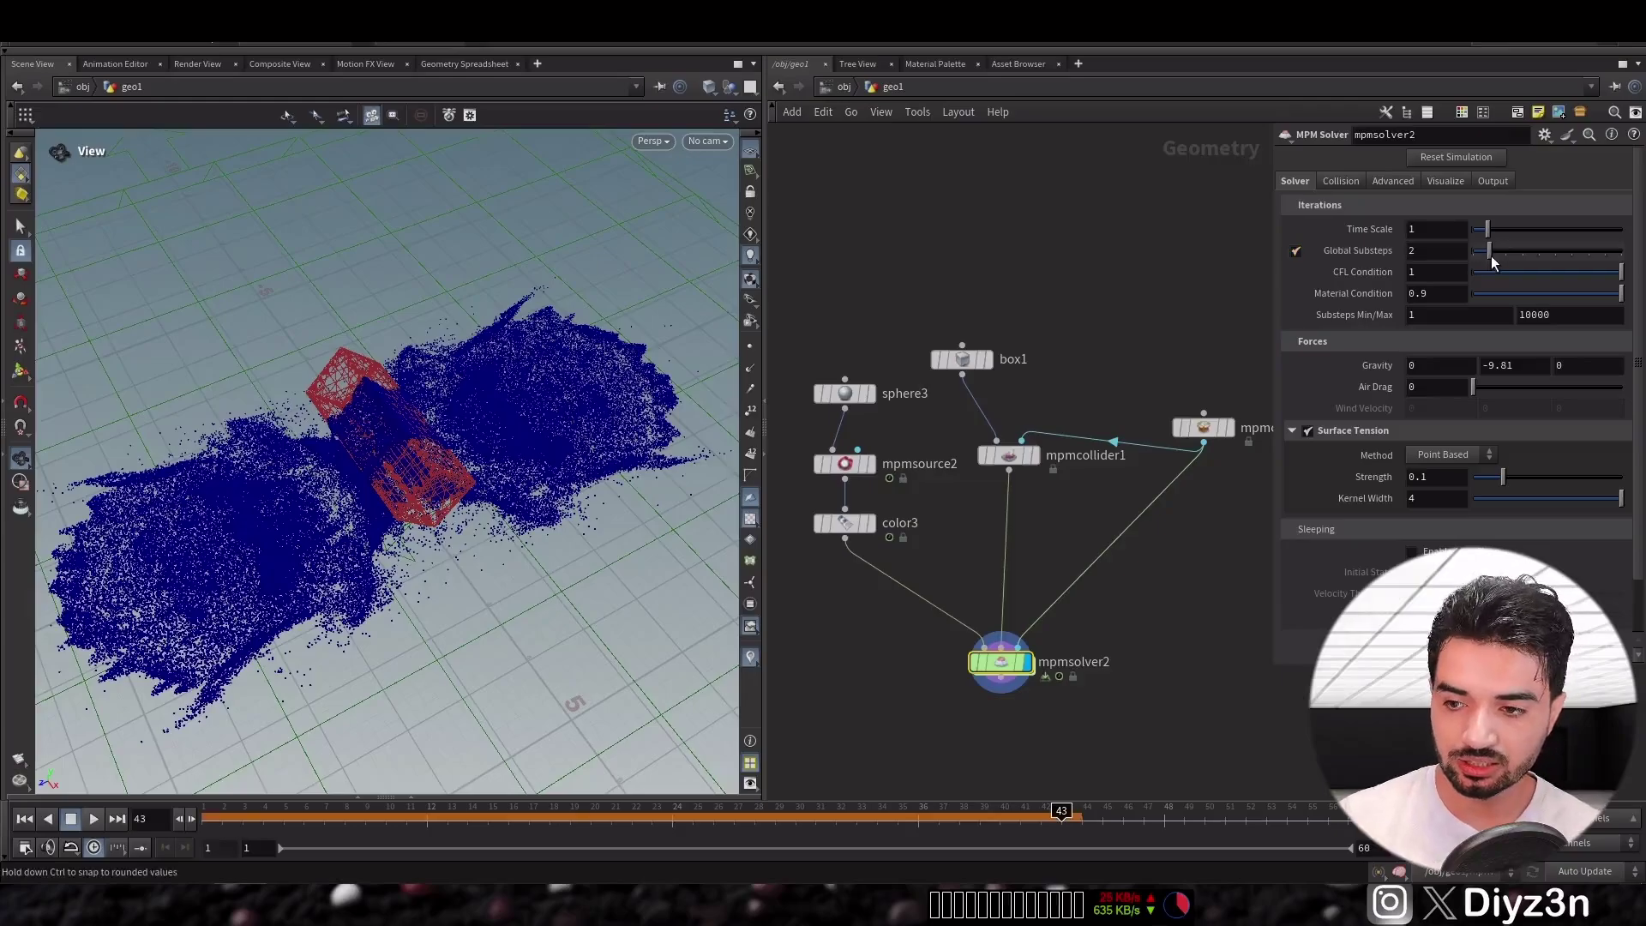
drag(1497, 256, 1502, 250)
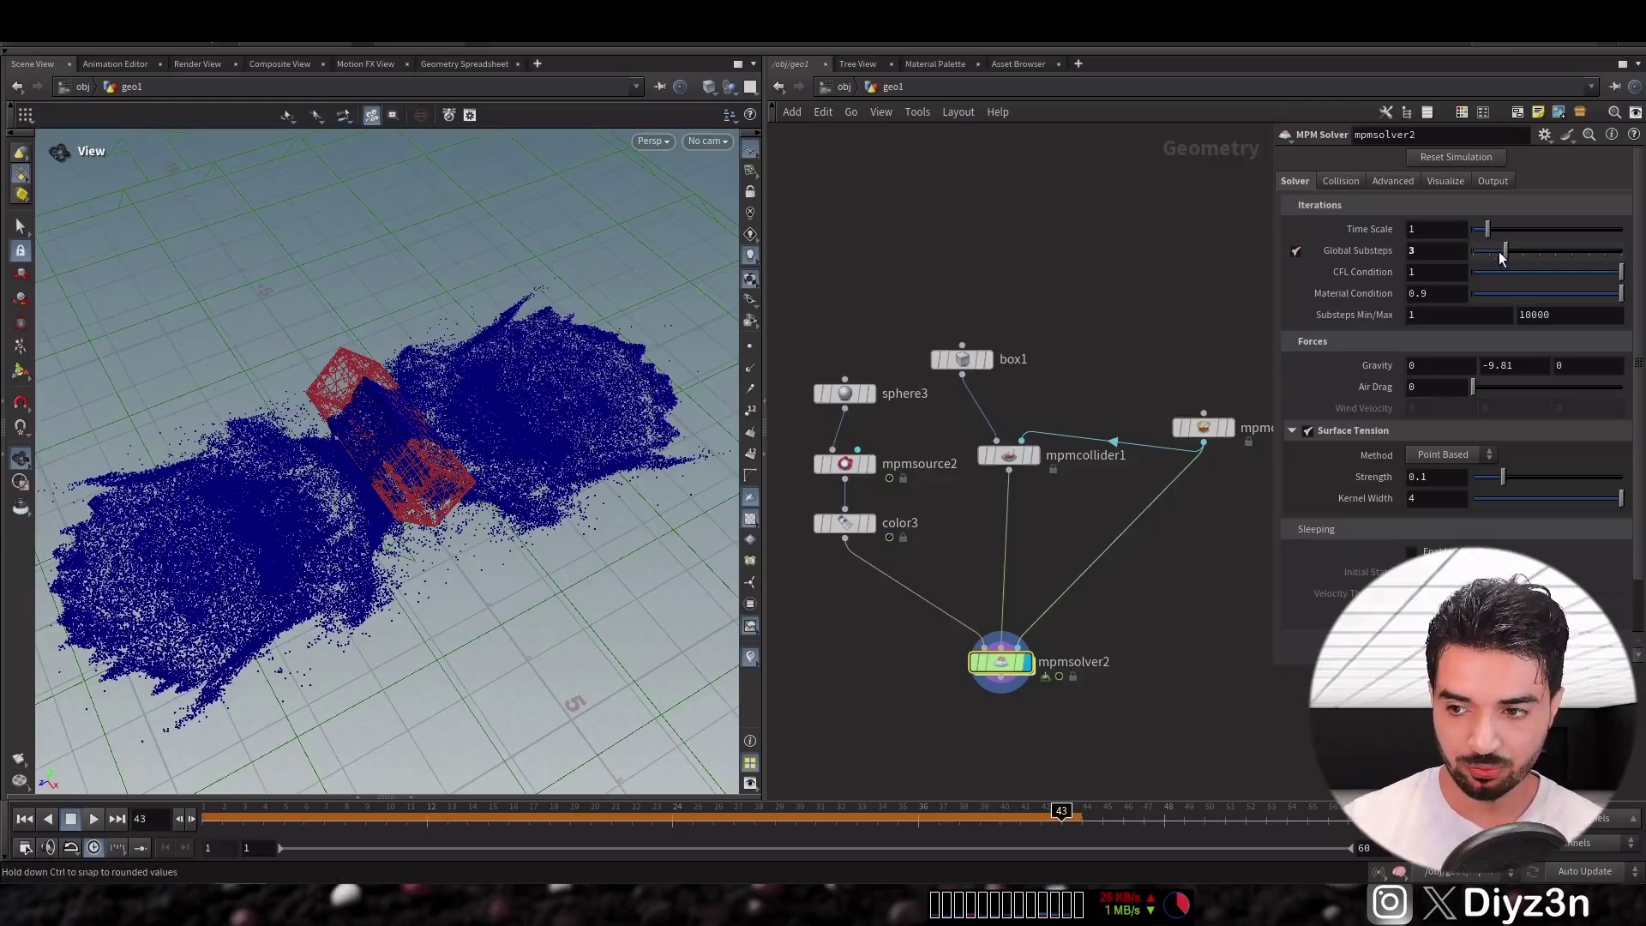
click(24, 819)
click(19, 759)
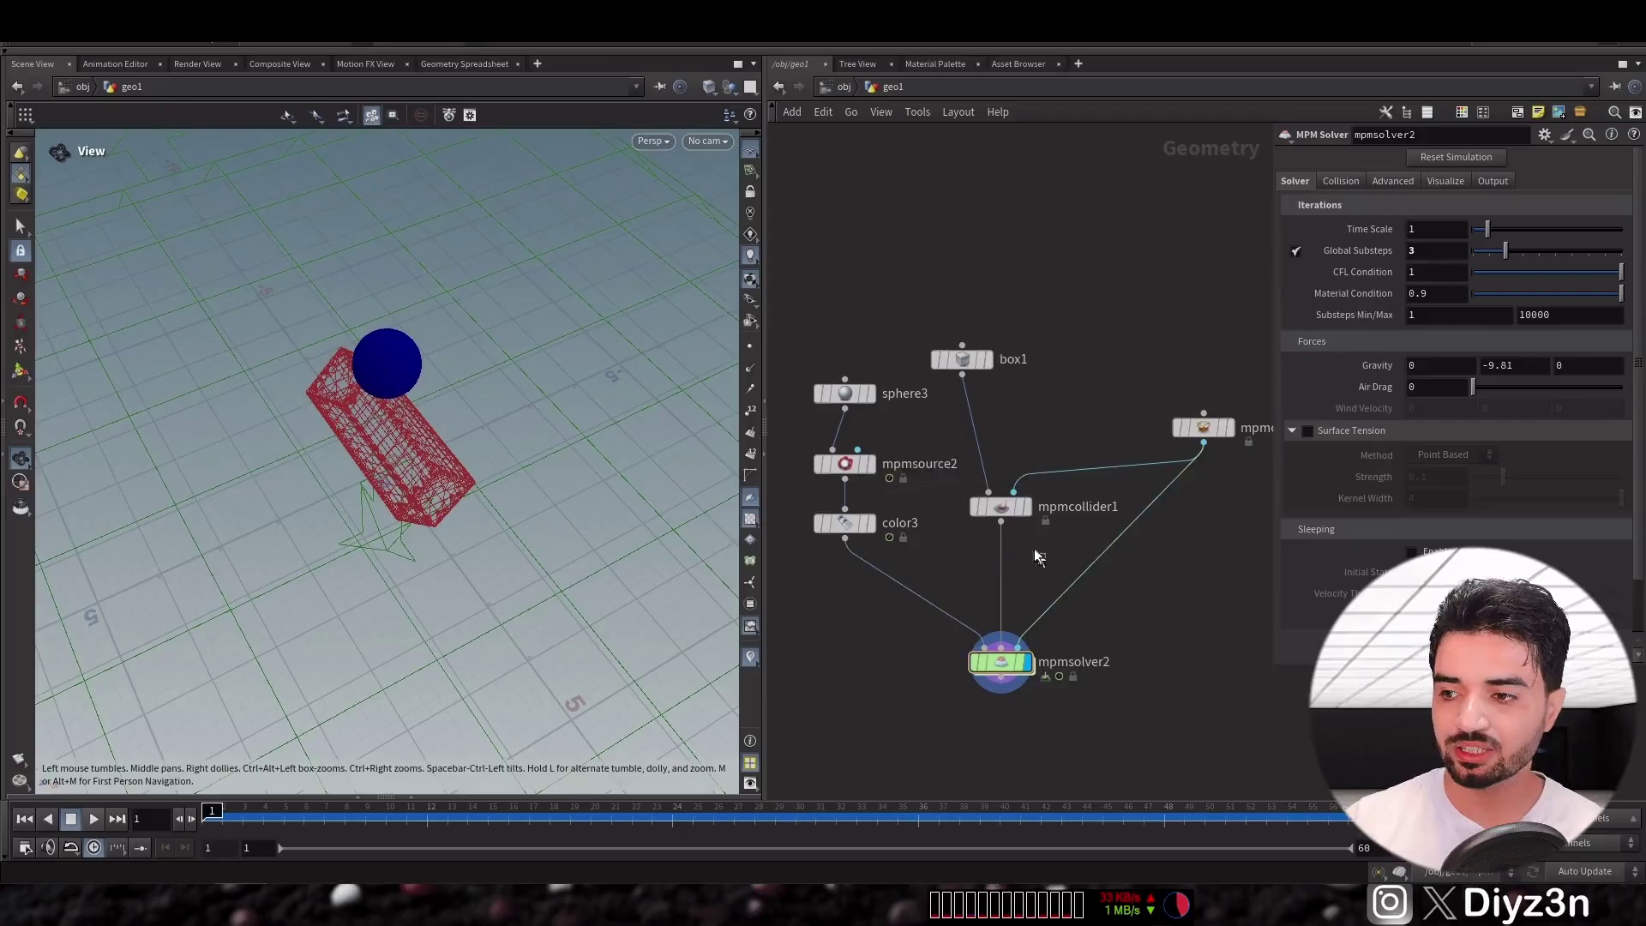
Enable Particle-Level Collisions on the MPM solver and open the list of its move-outside-colliders options
click(1001, 506)
click(1000, 661)
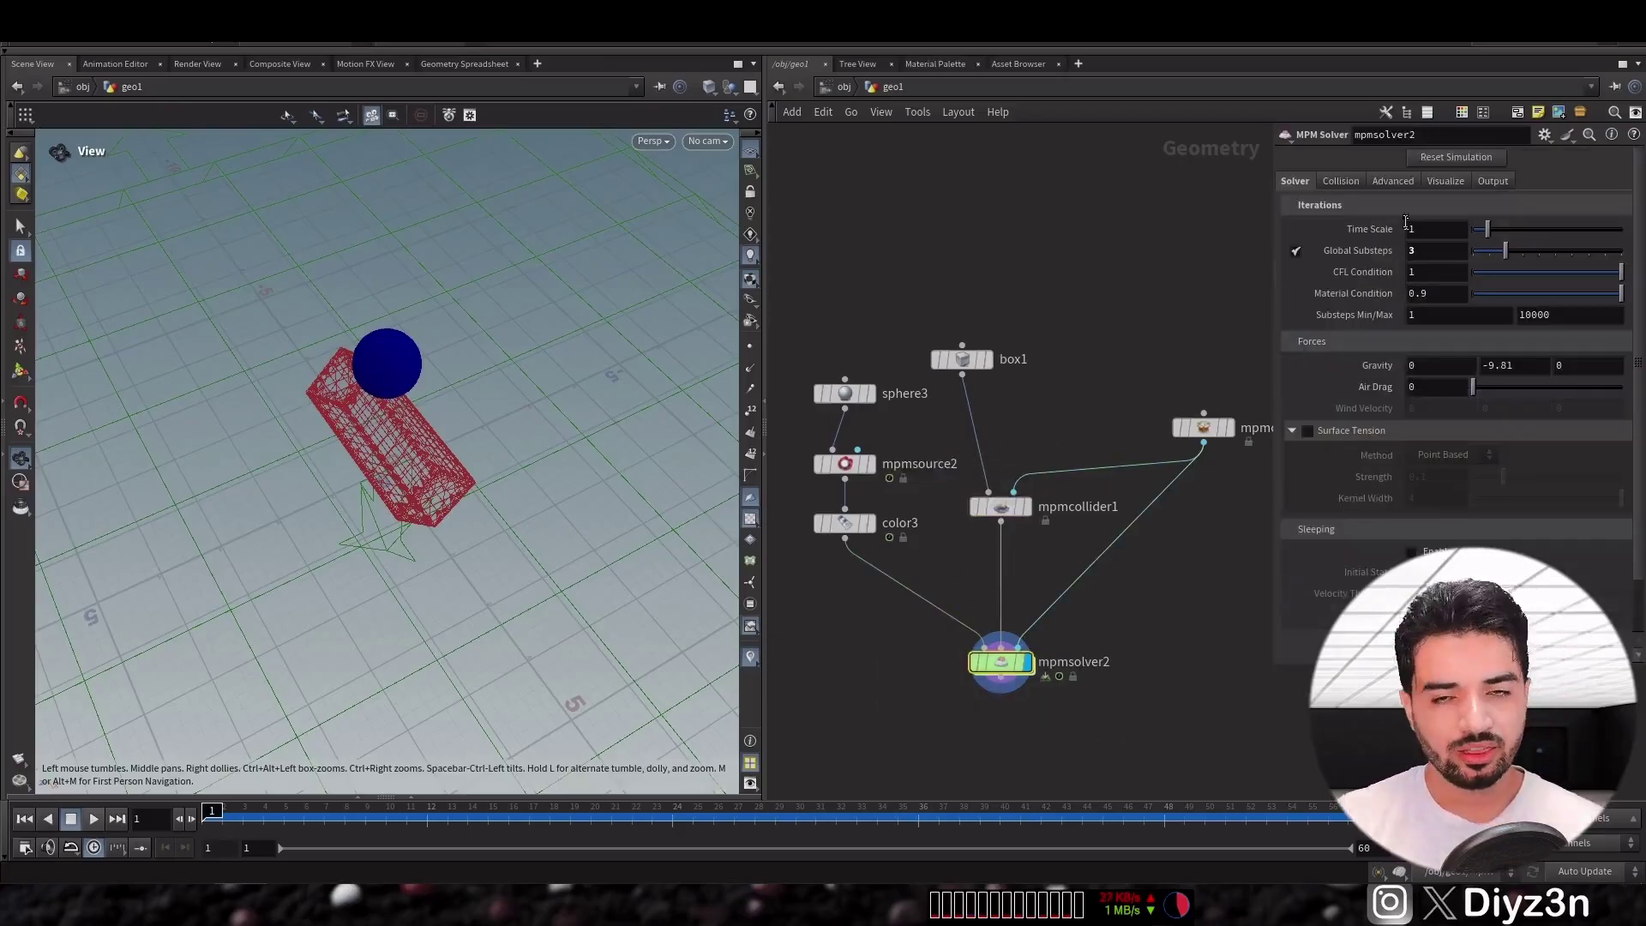
click(1340, 181)
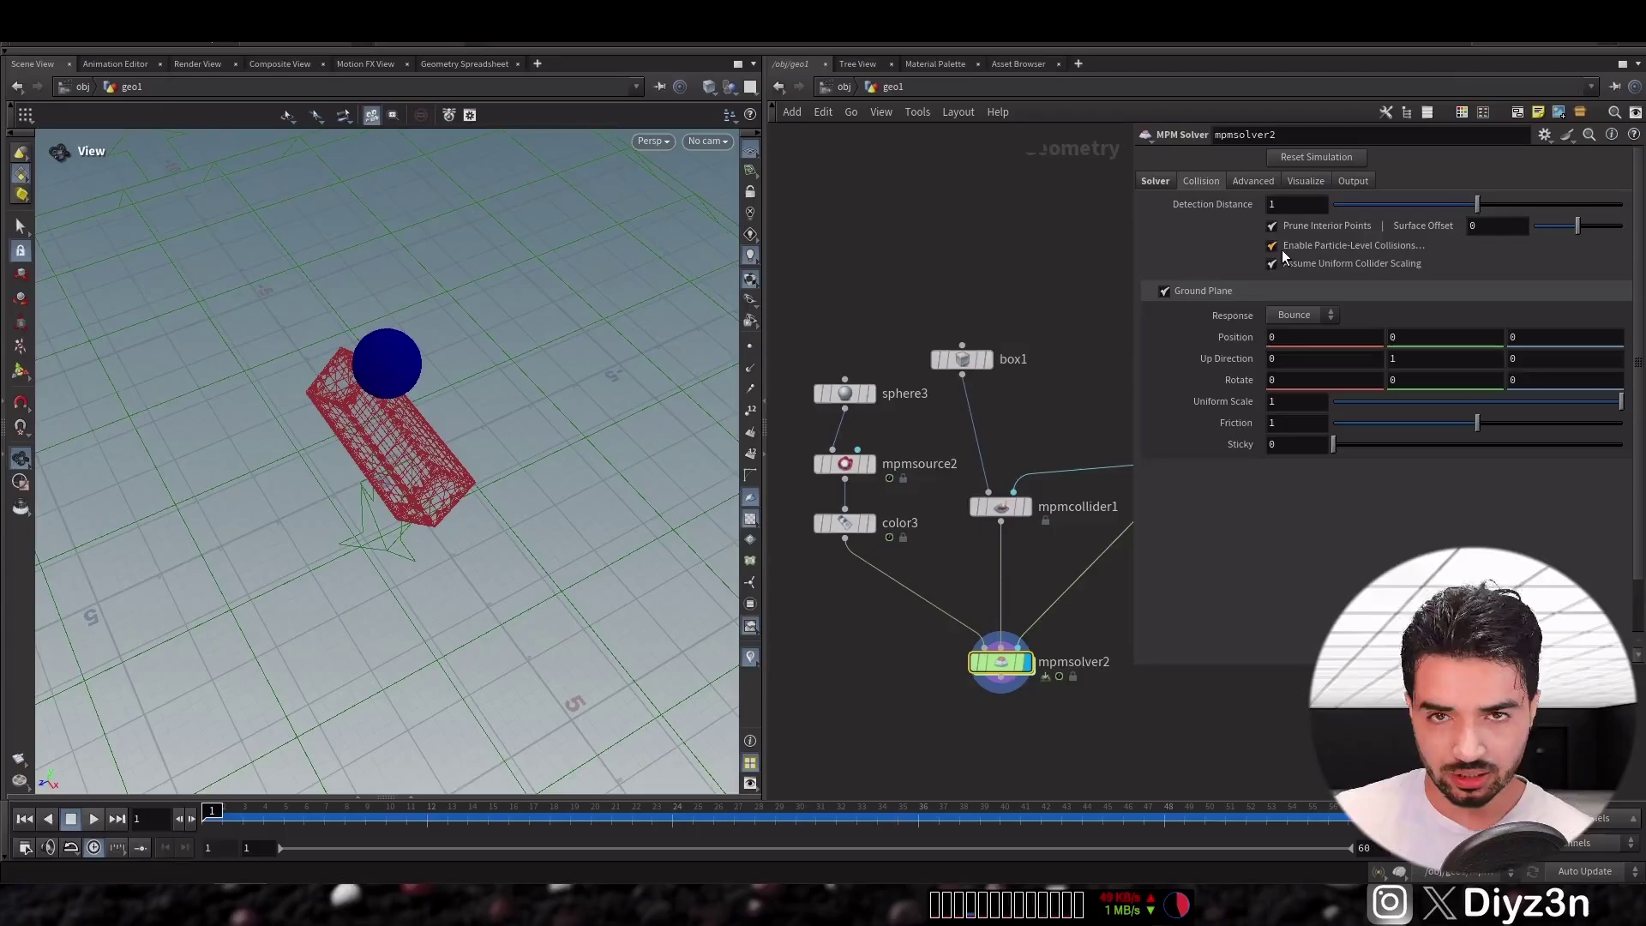
click(1274, 246)
click(1535, 249)
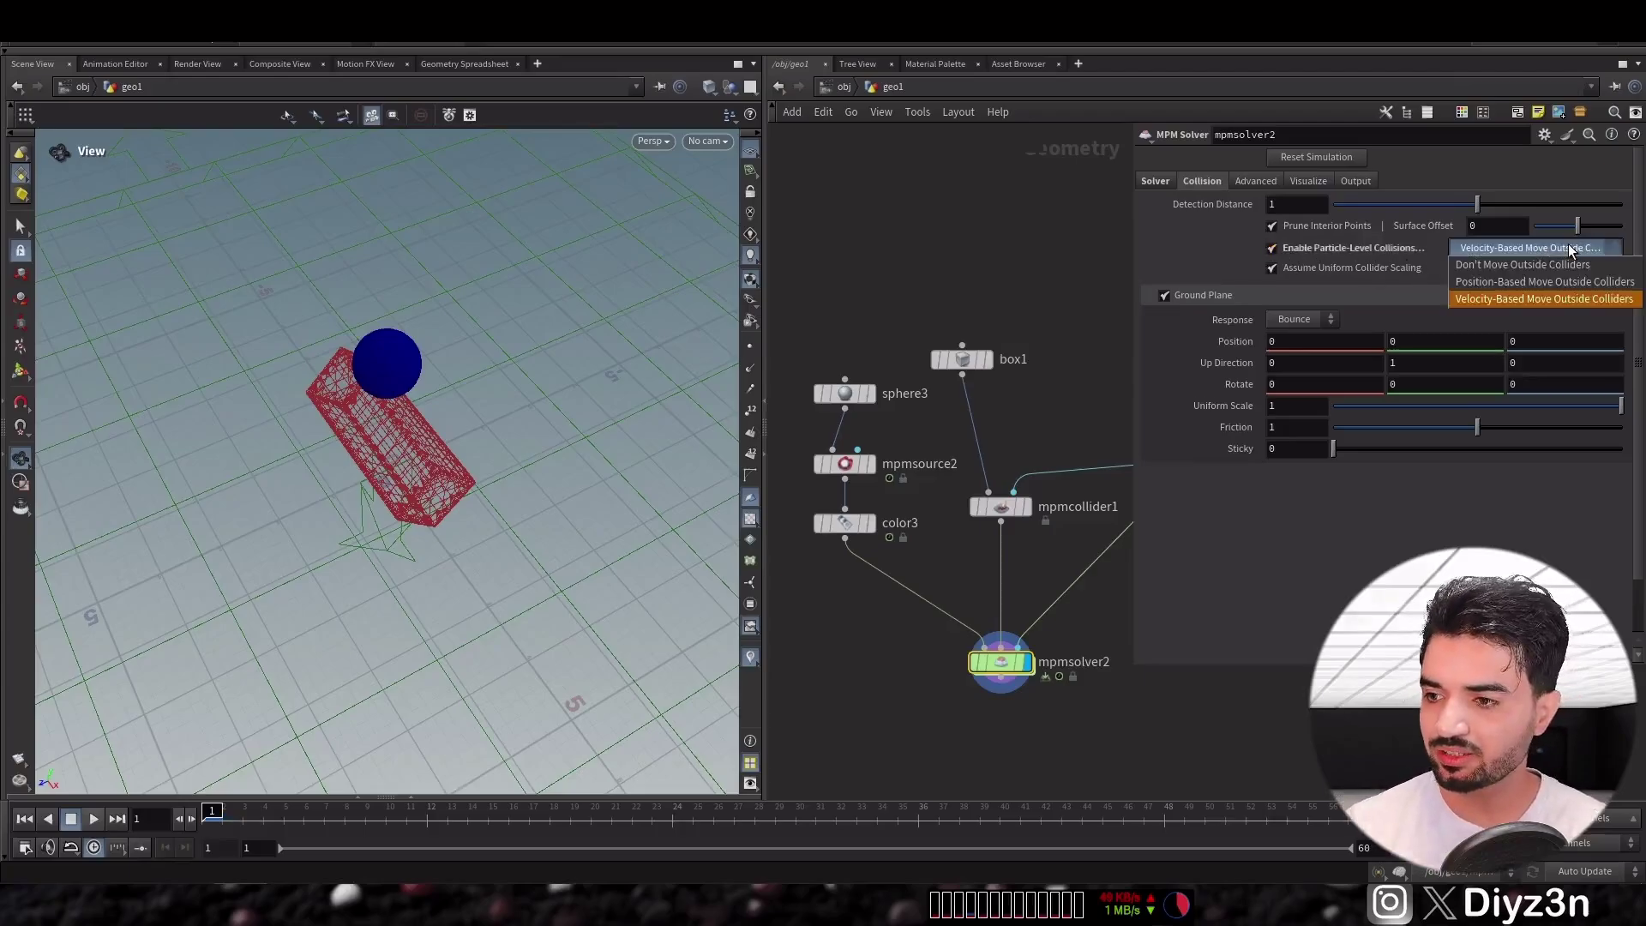
click(1569, 248)
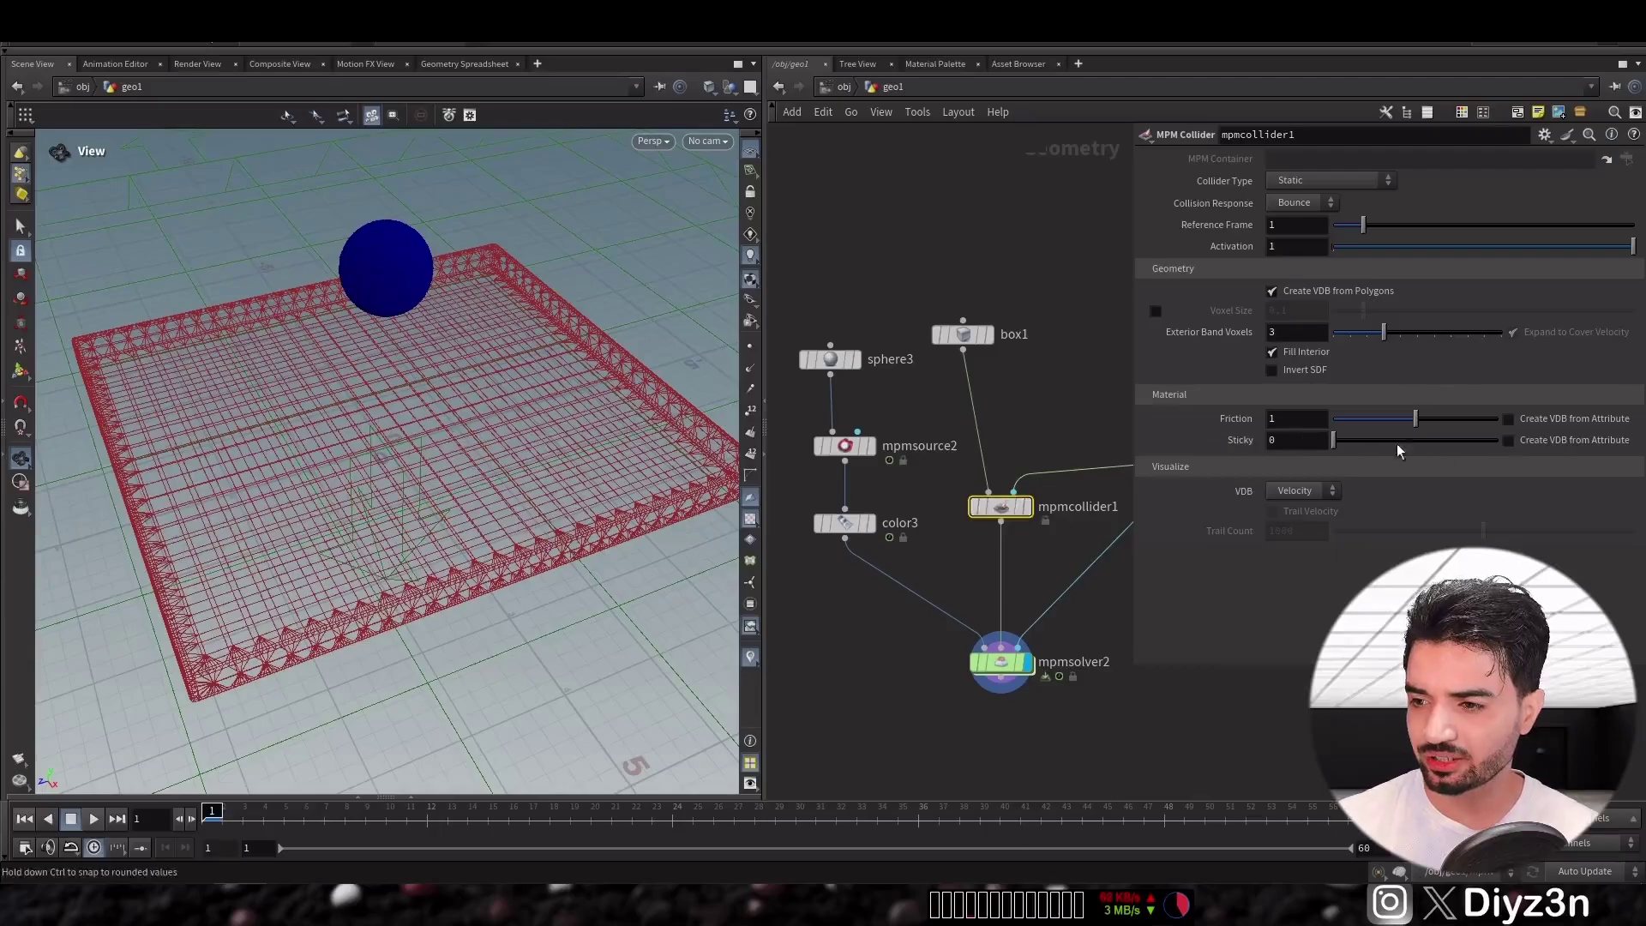
Set the MPM collider's Sticky to 50 and run the simulation to inspect how the water lands on the slab
click(1314, 440)
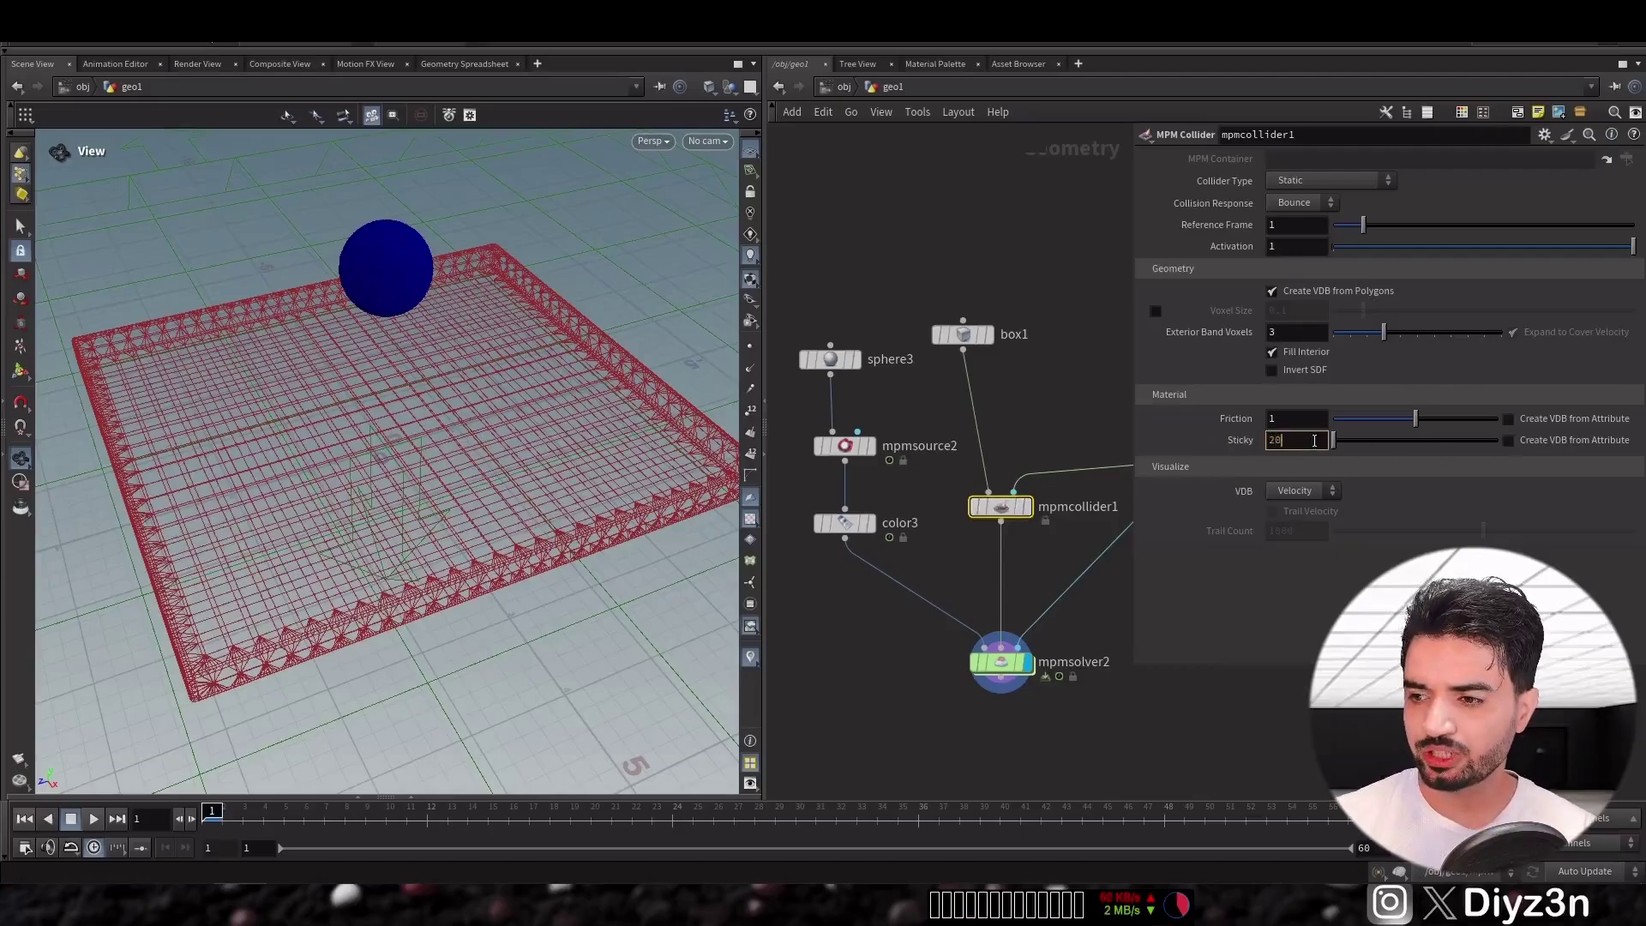
click(75, 822)
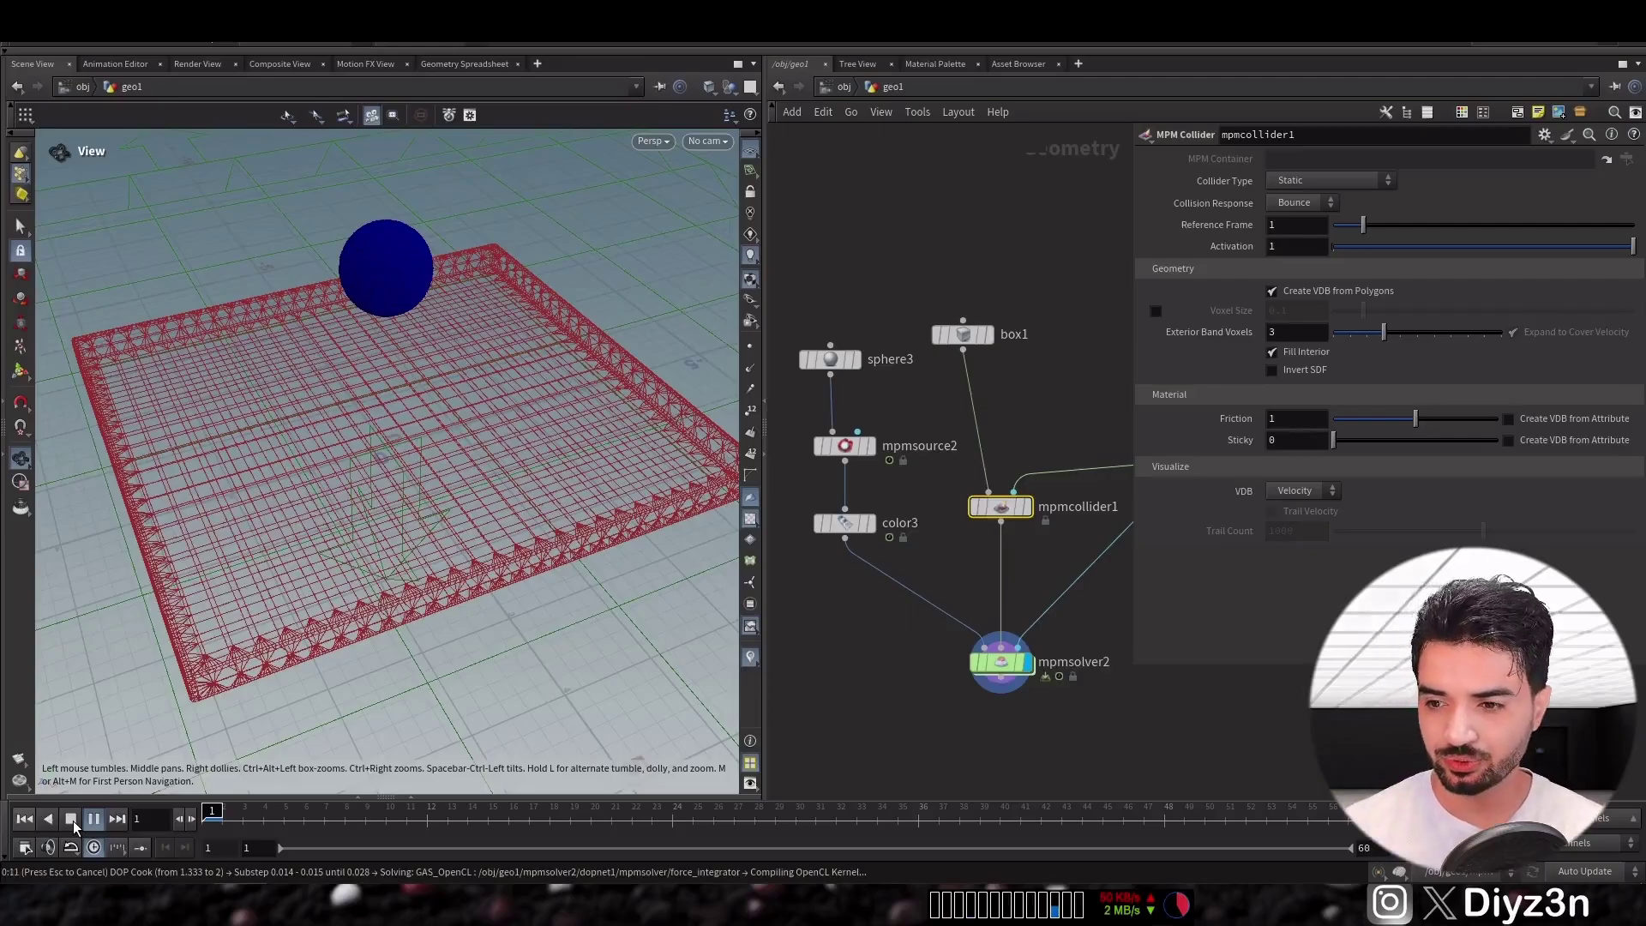
click(25, 820)
click(1291, 437)
text(50)
key(Return)
click(93, 818)
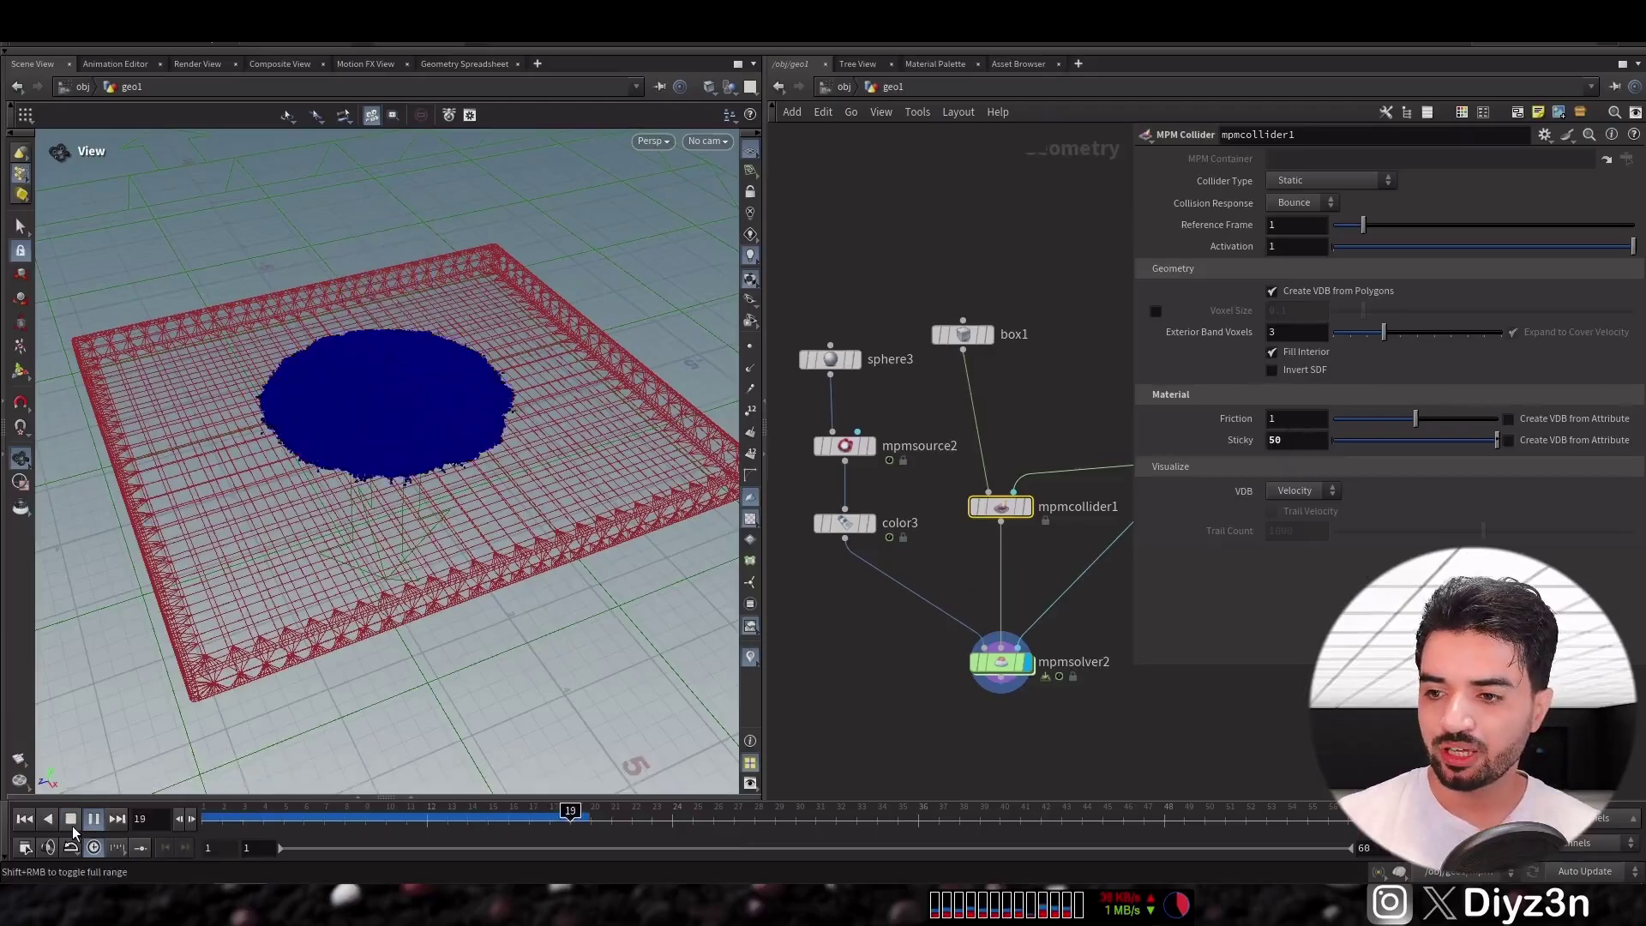
click(71, 818)
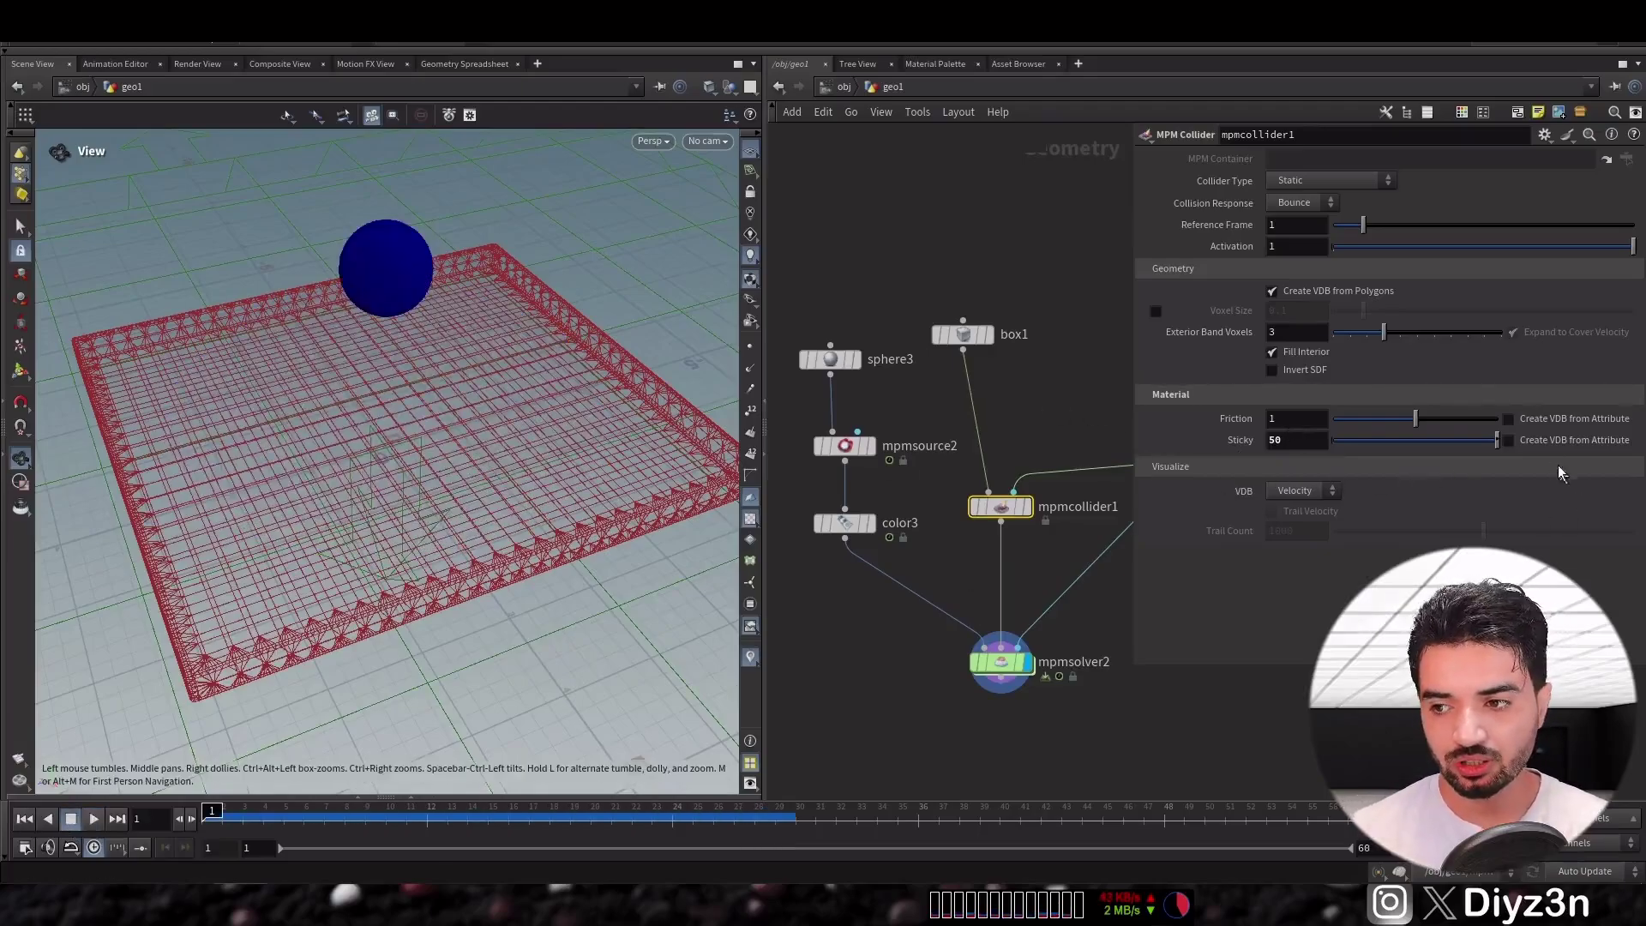
Enable Create VDB from Attribute for the collider's Sticky and place an Attribute Adjust Float node between the box and the collider
click(1548, 444)
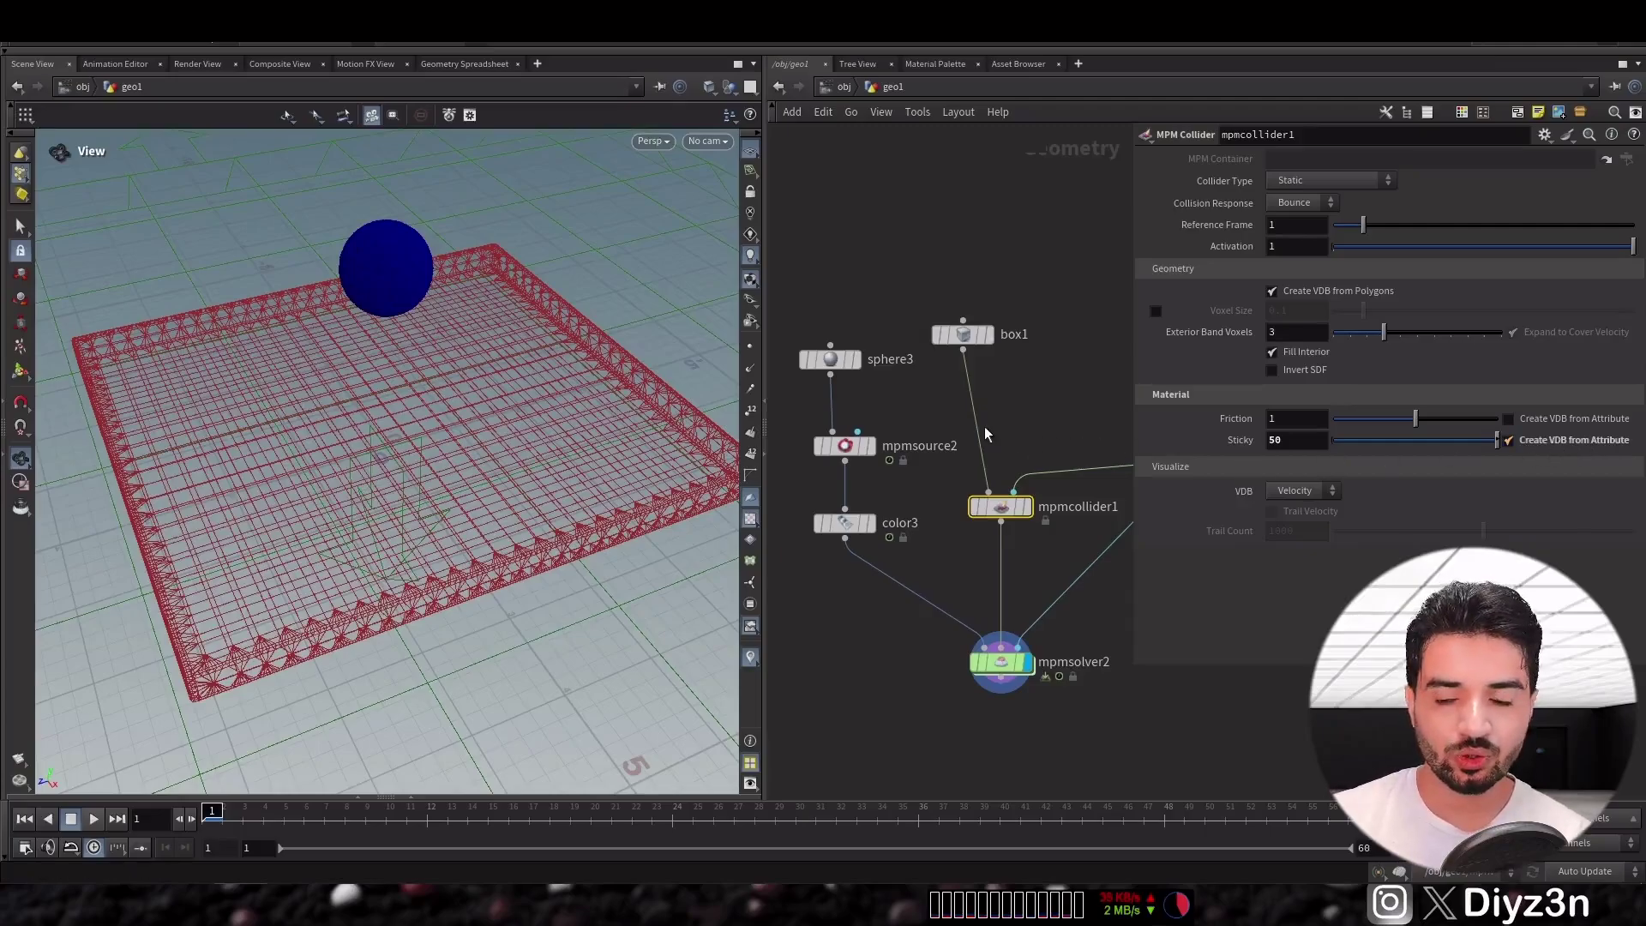
key(Tab)
text(float)
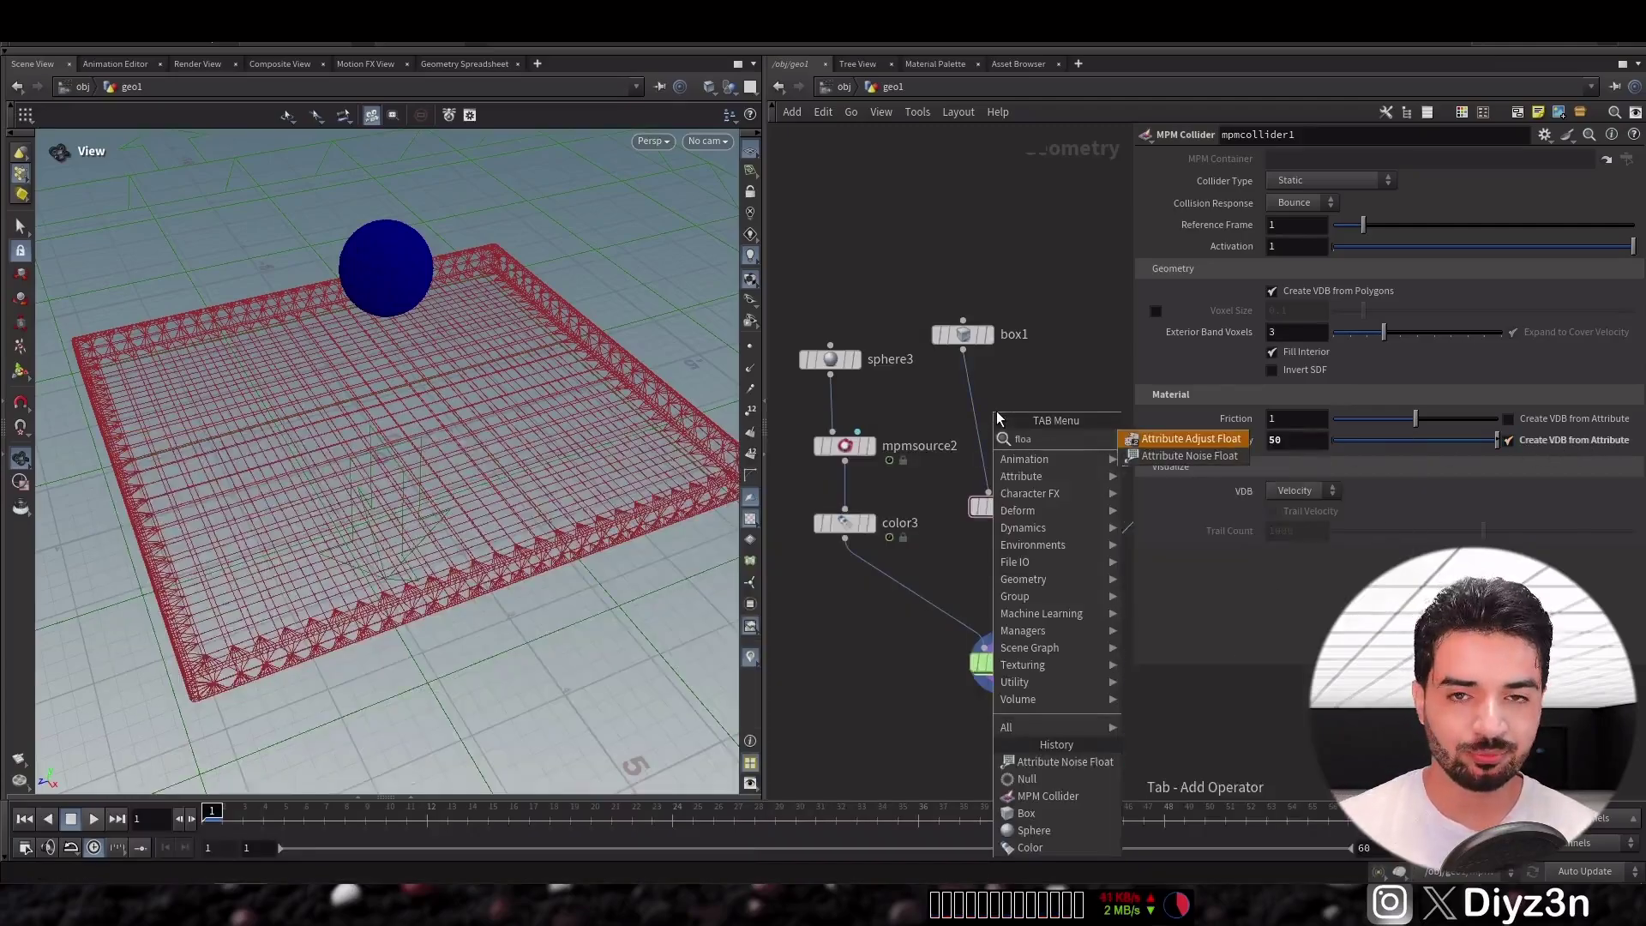
click(1158, 444)
click(1001, 420)
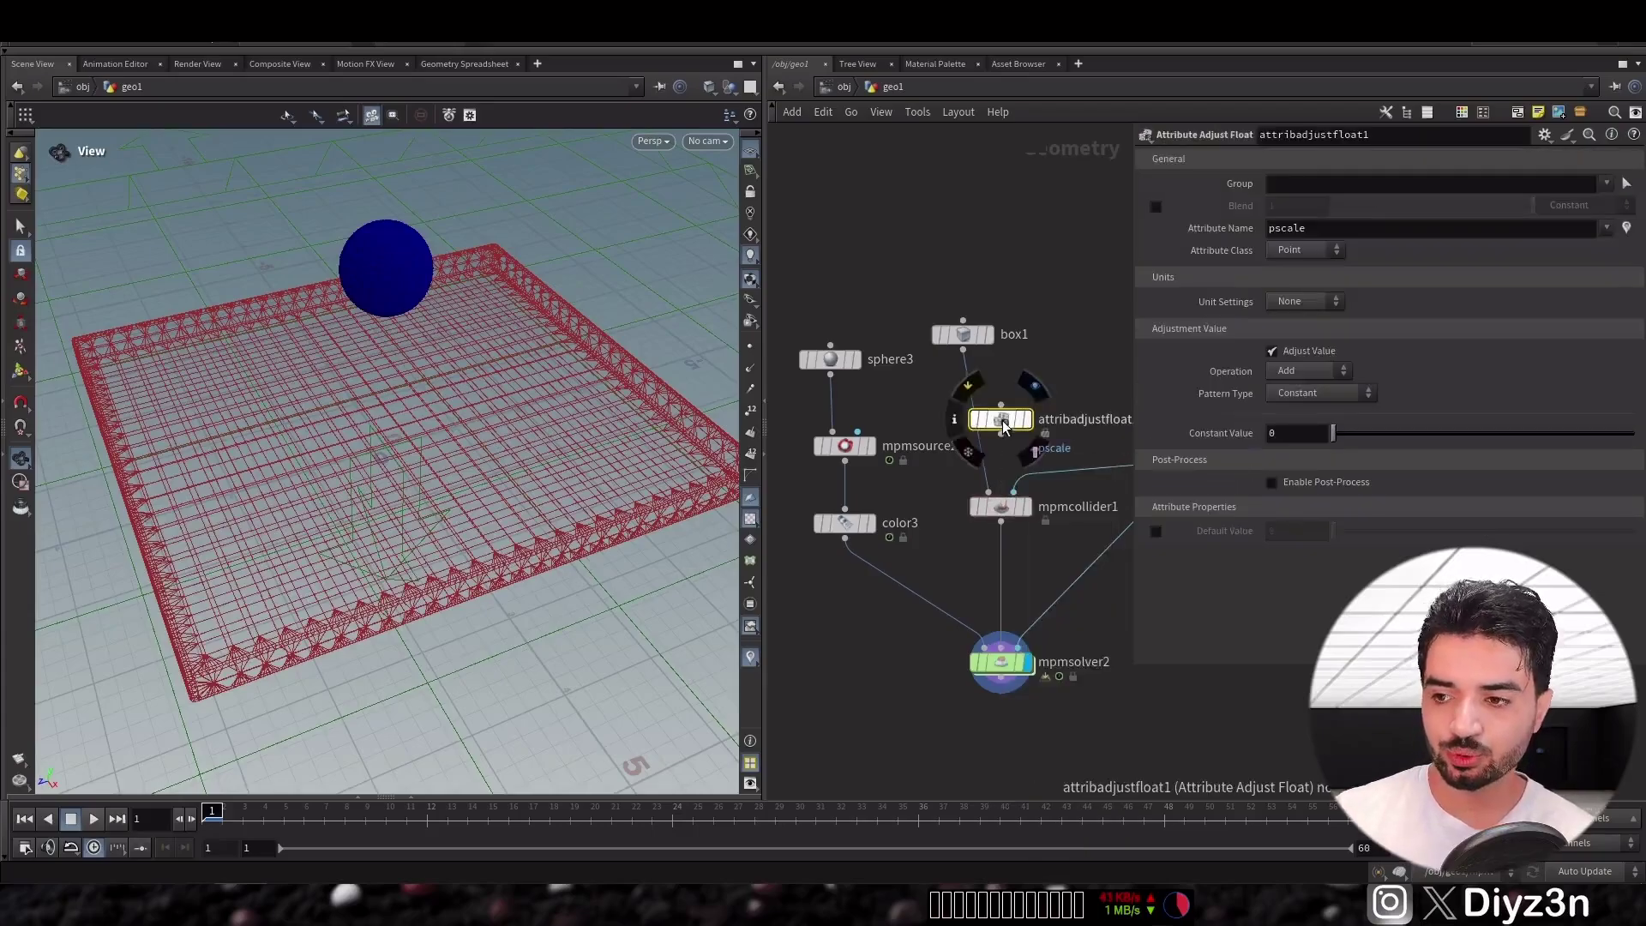
Set the Attribute Adjust Float node's attribute name to sticky and display the node
click(1360, 227)
text(sticky)
key(Return)
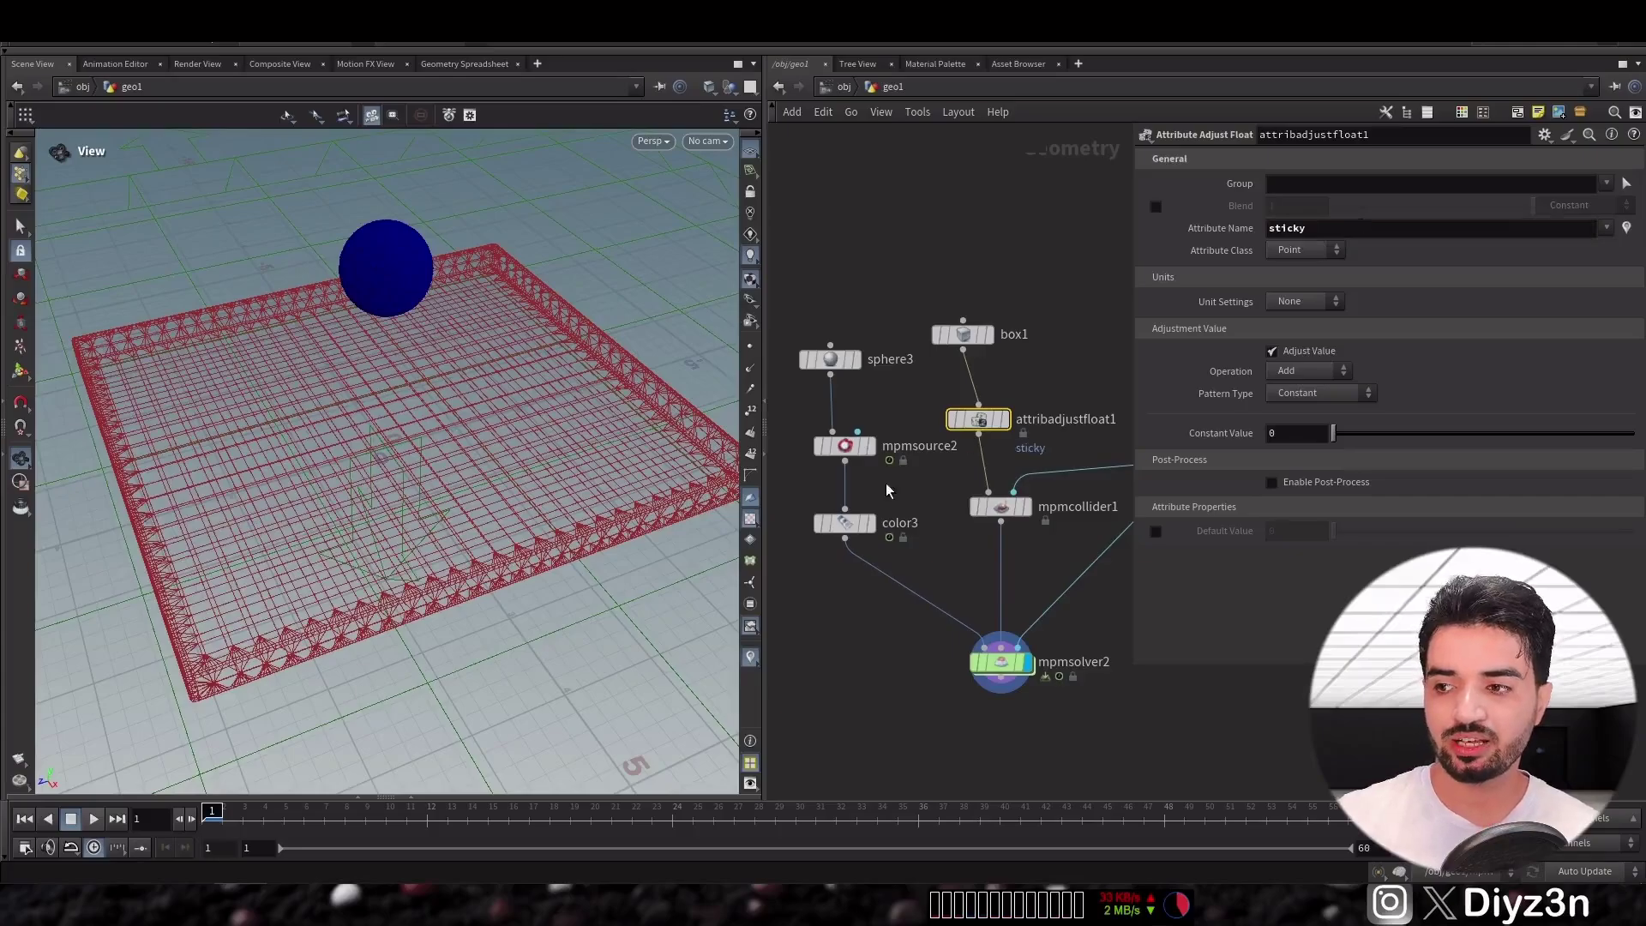
click(1007, 420)
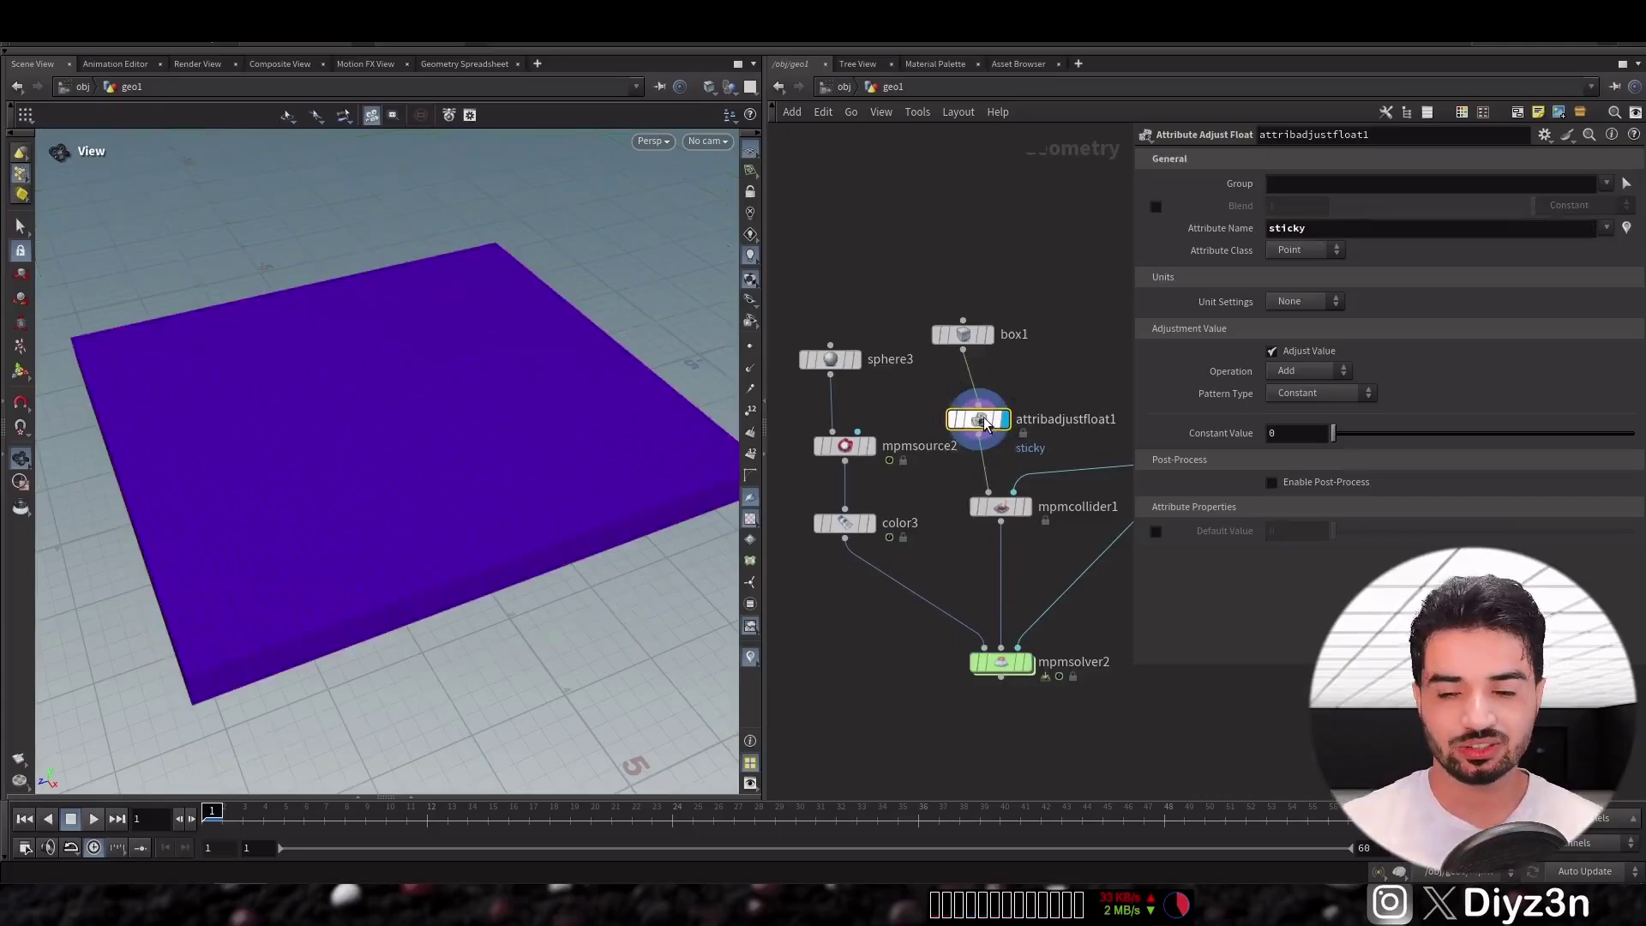
Assign the points of one half of the slab as the Attribute Adjust Float node's group
click(1625, 183)
drag(660, 282, 380, 488)
key(Return)
drag(598, 176, 374, 583)
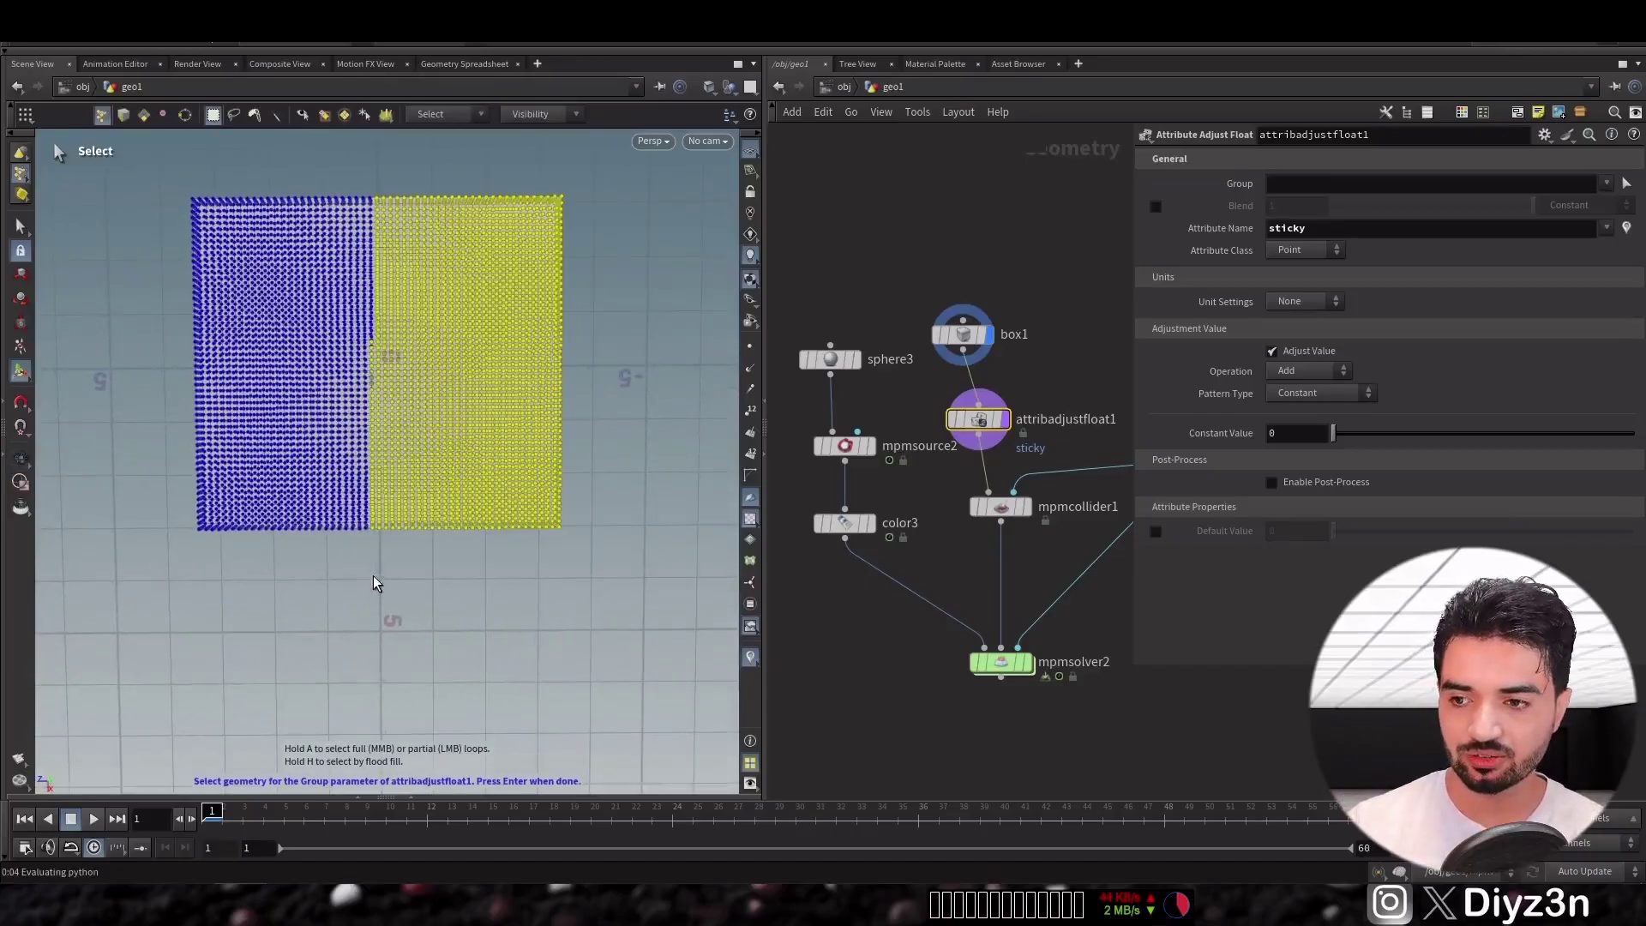
key(Return)
Visualize the sticky attribute on the slab and set its Constant Value to 50
drag(368, 496, 446, 403)
click(932, 420)
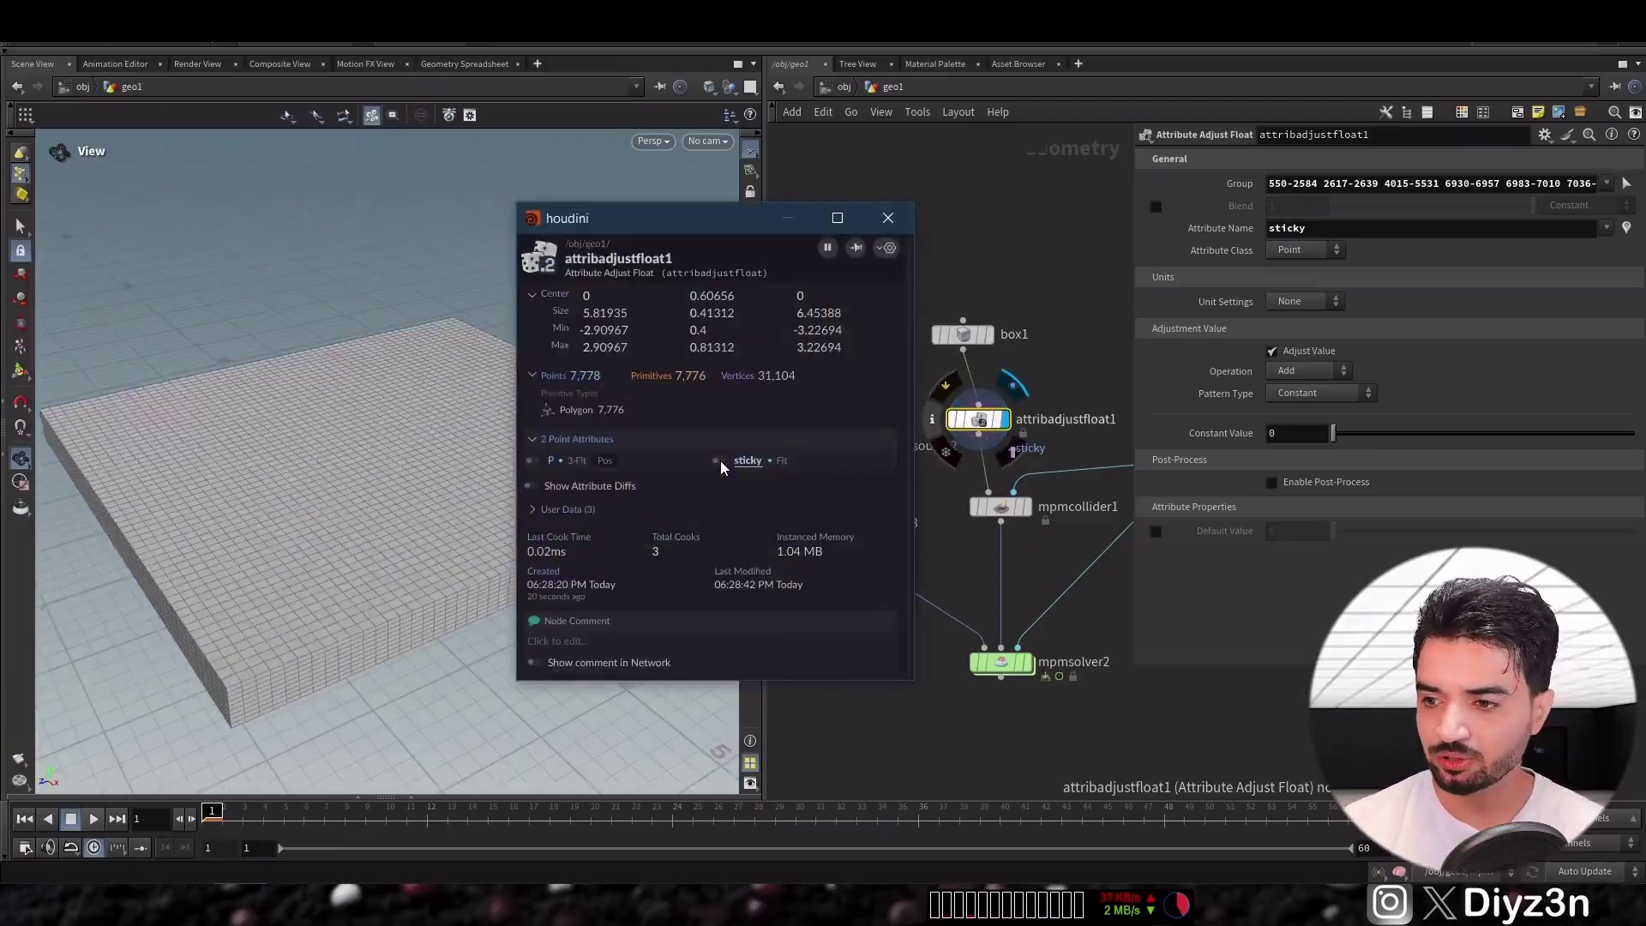
drag(1332, 433, 1498, 424)
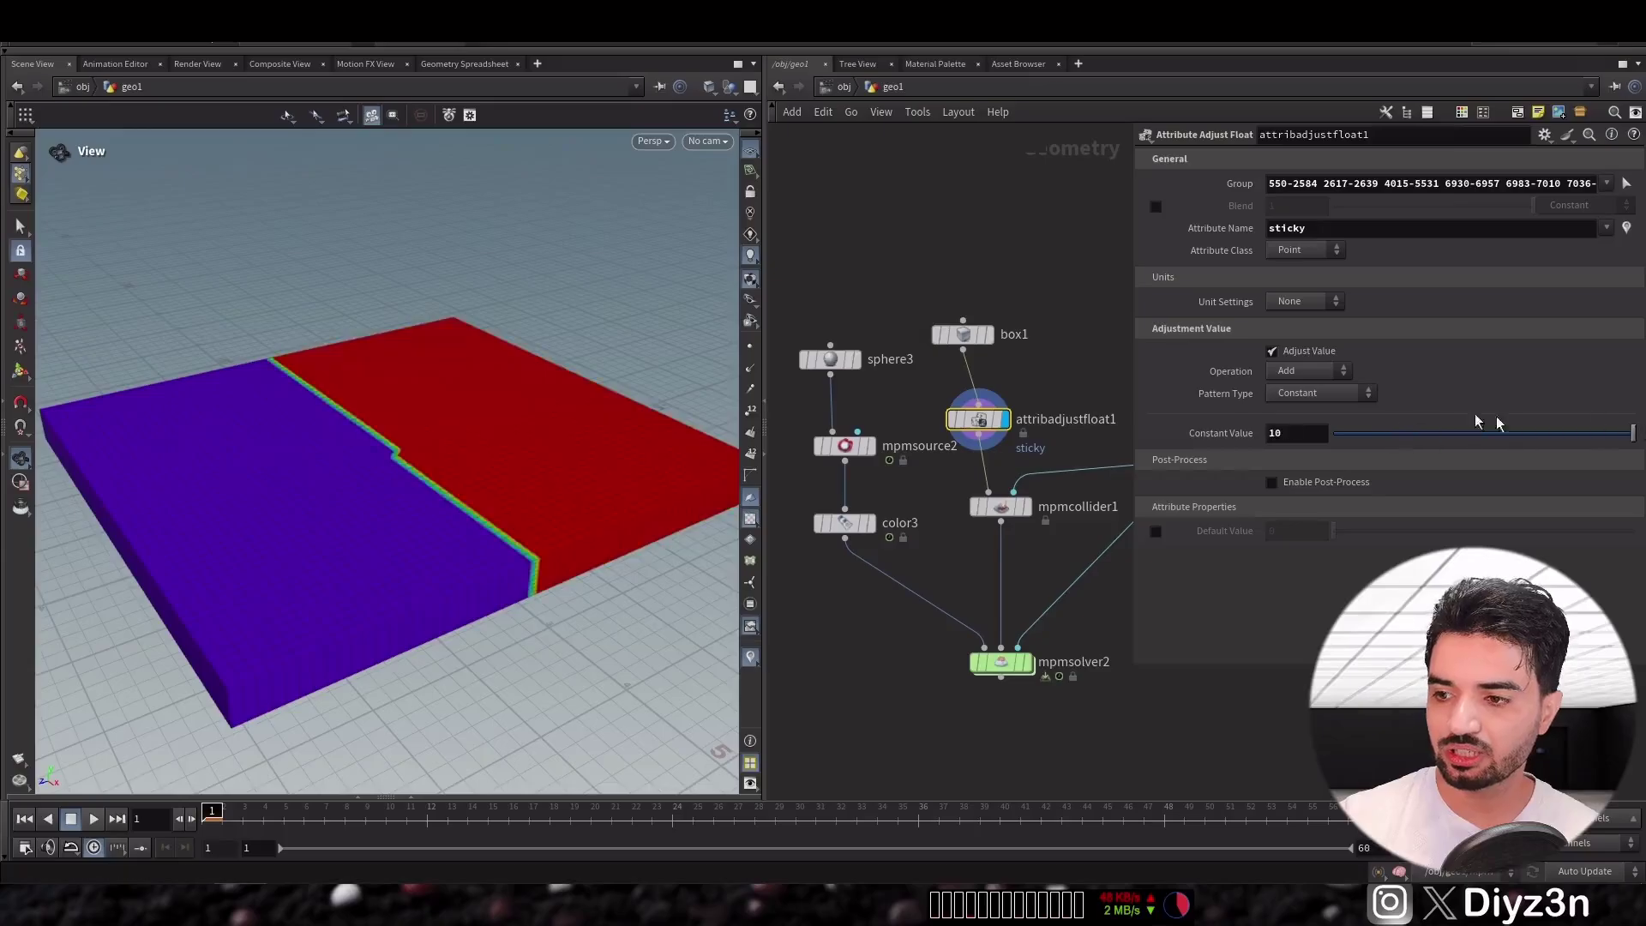
key(Return)
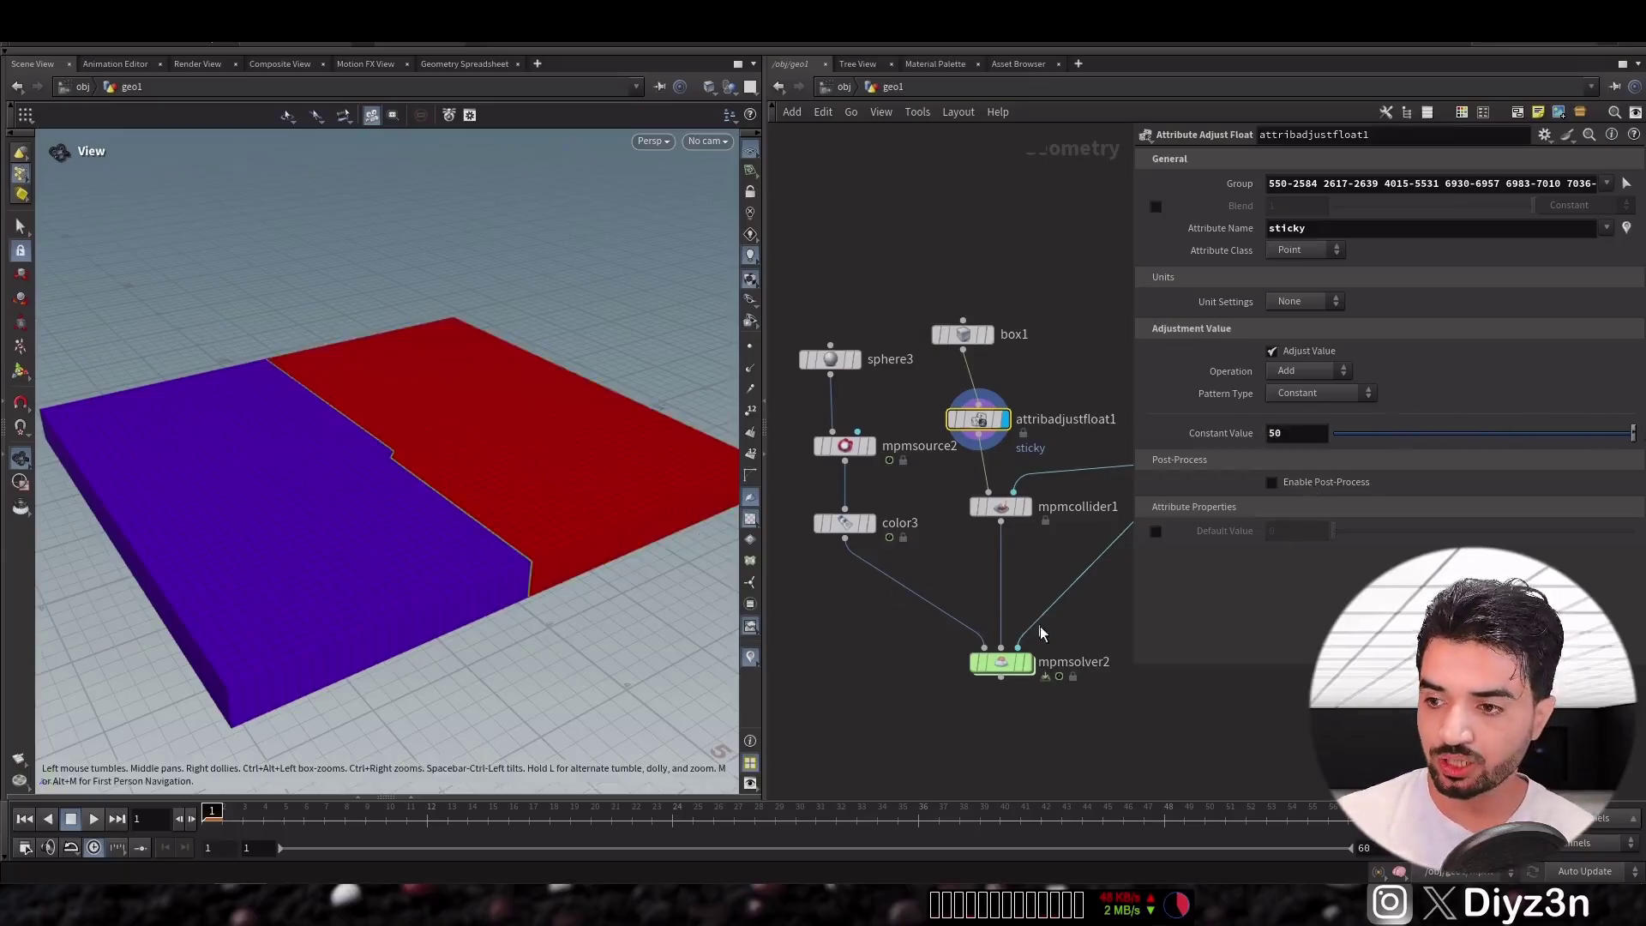
Display the MPM solver and run the simulation to compare the water on the slab's two halves
click(1026, 662)
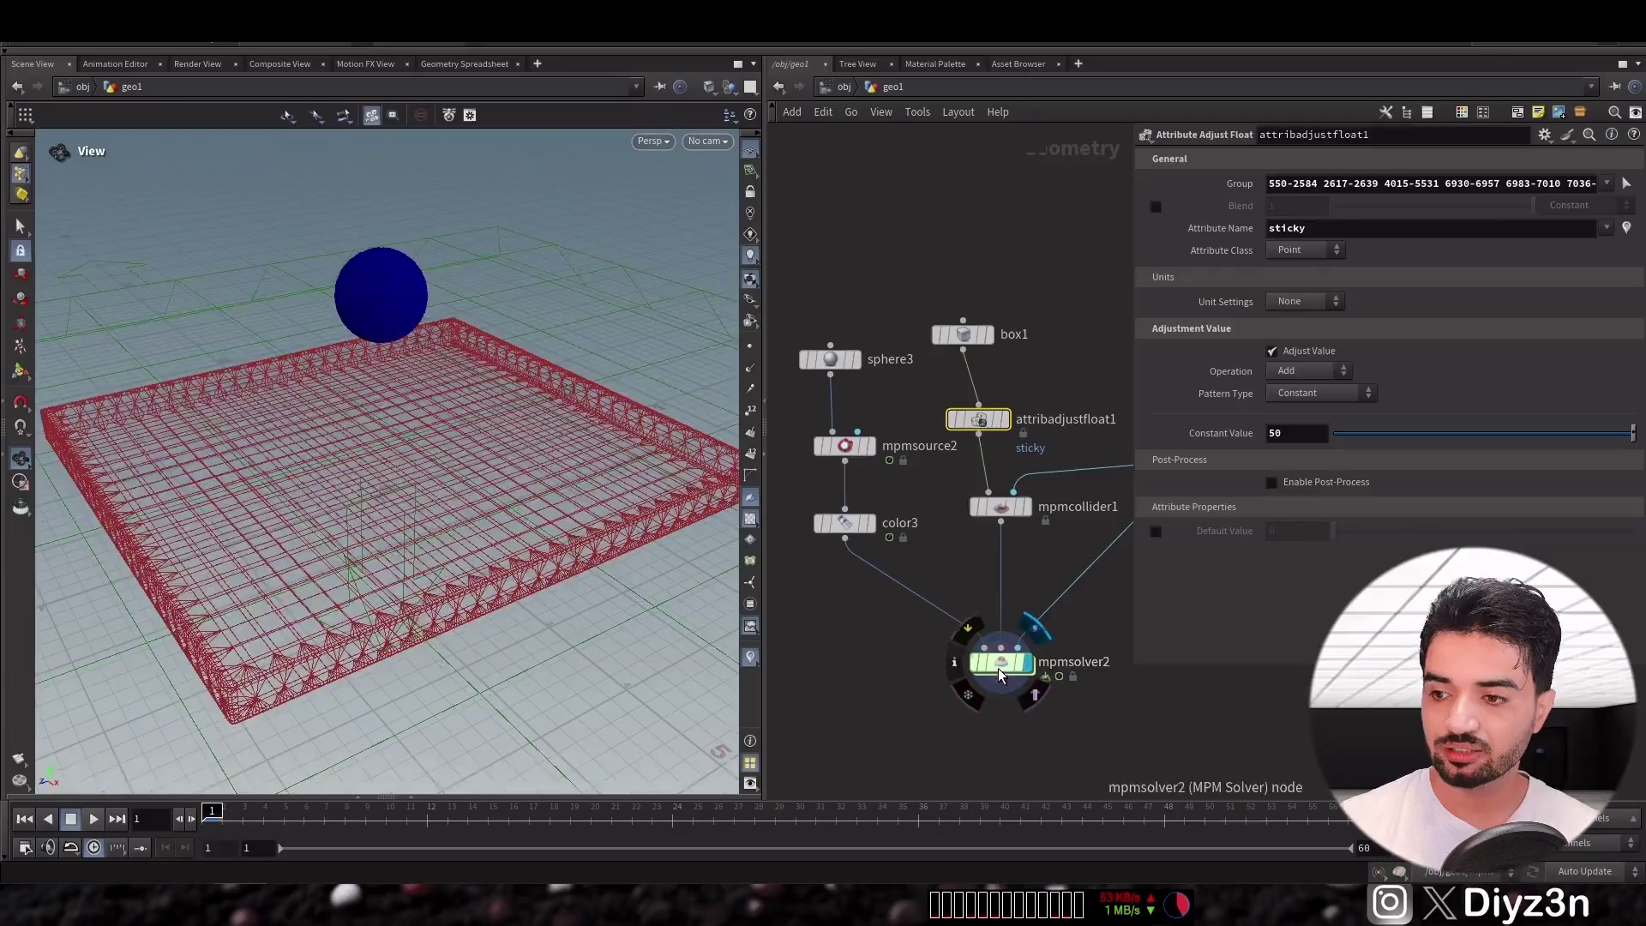
click(1001, 662)
click(93, 819)
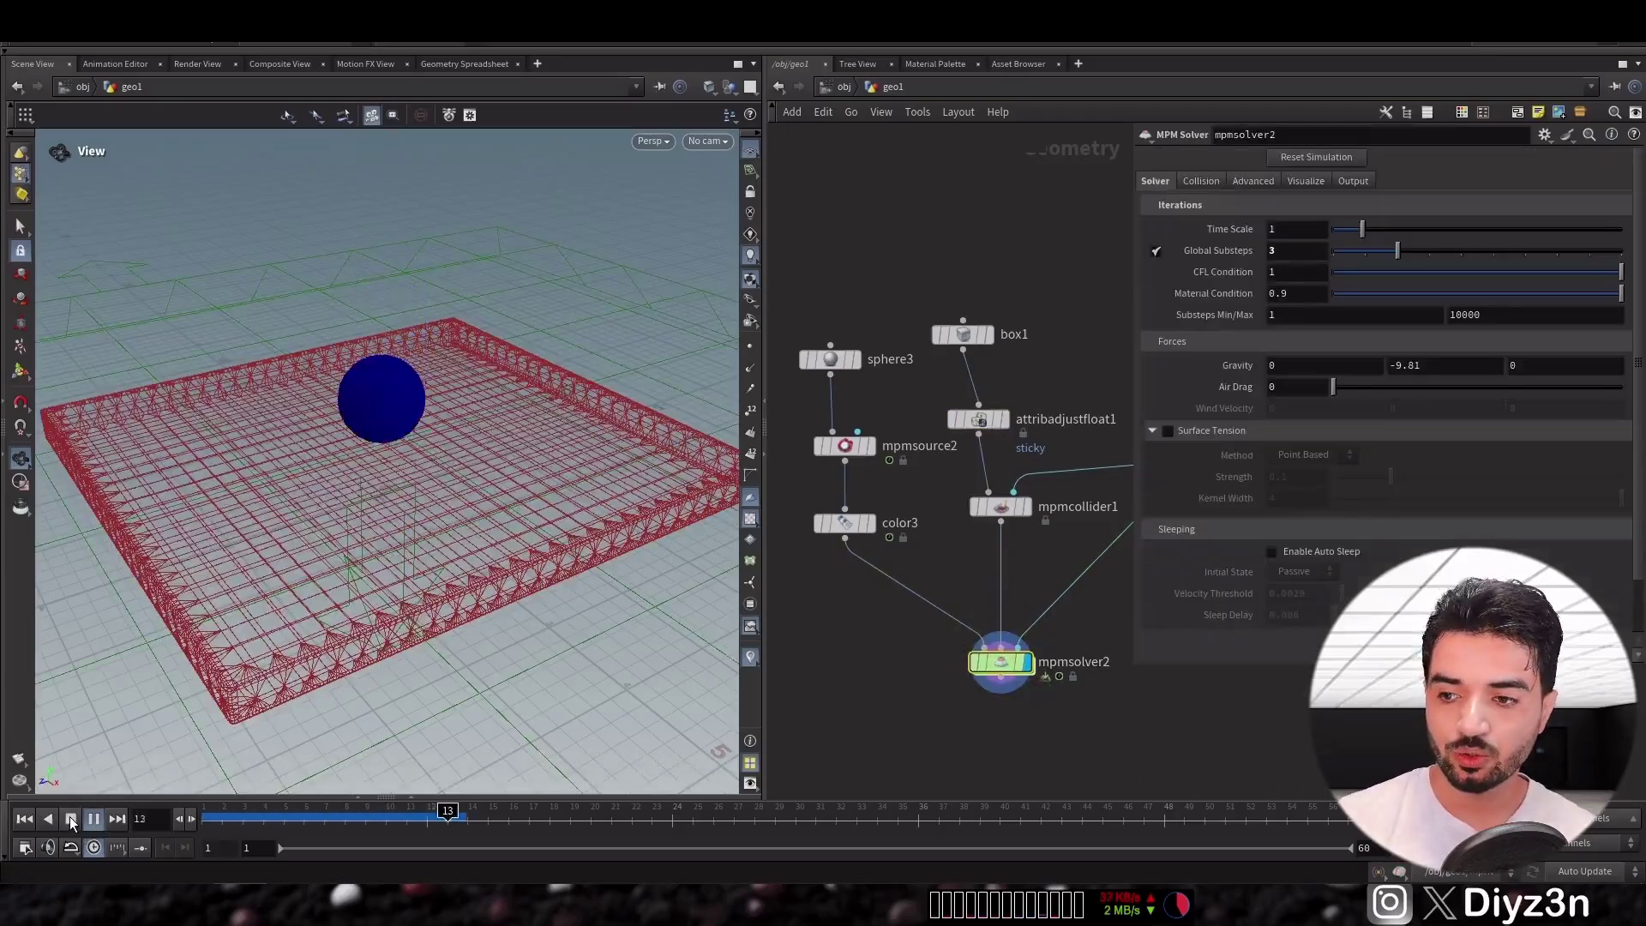
click(72, 820)
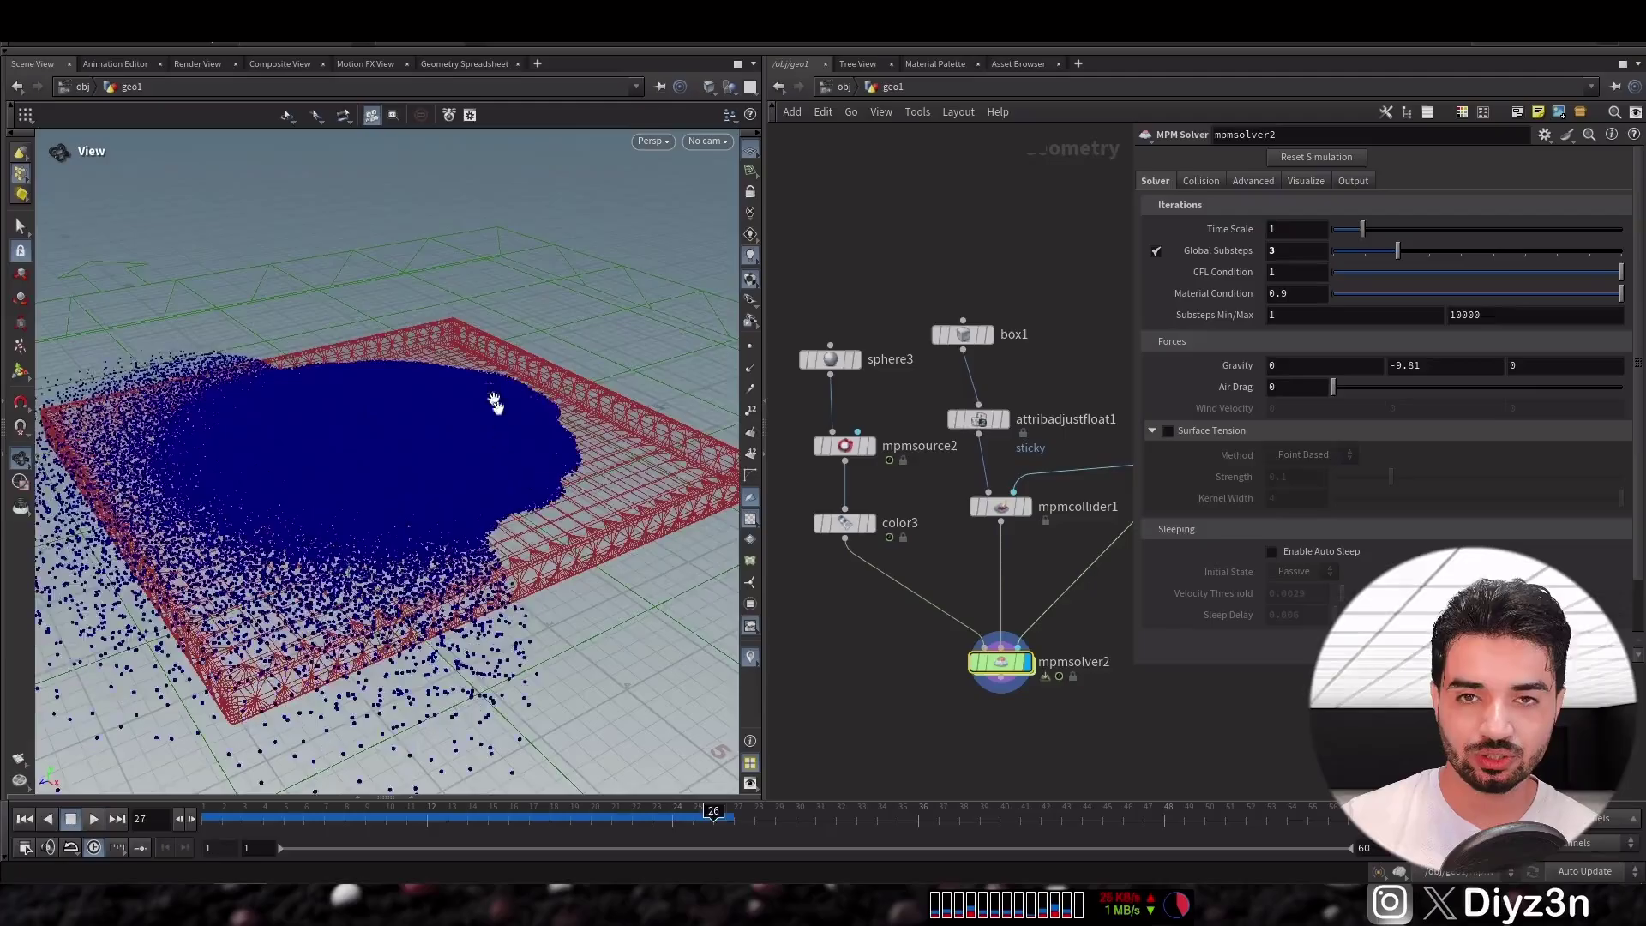
drag(496, 403, 427, 433)
key(Up)
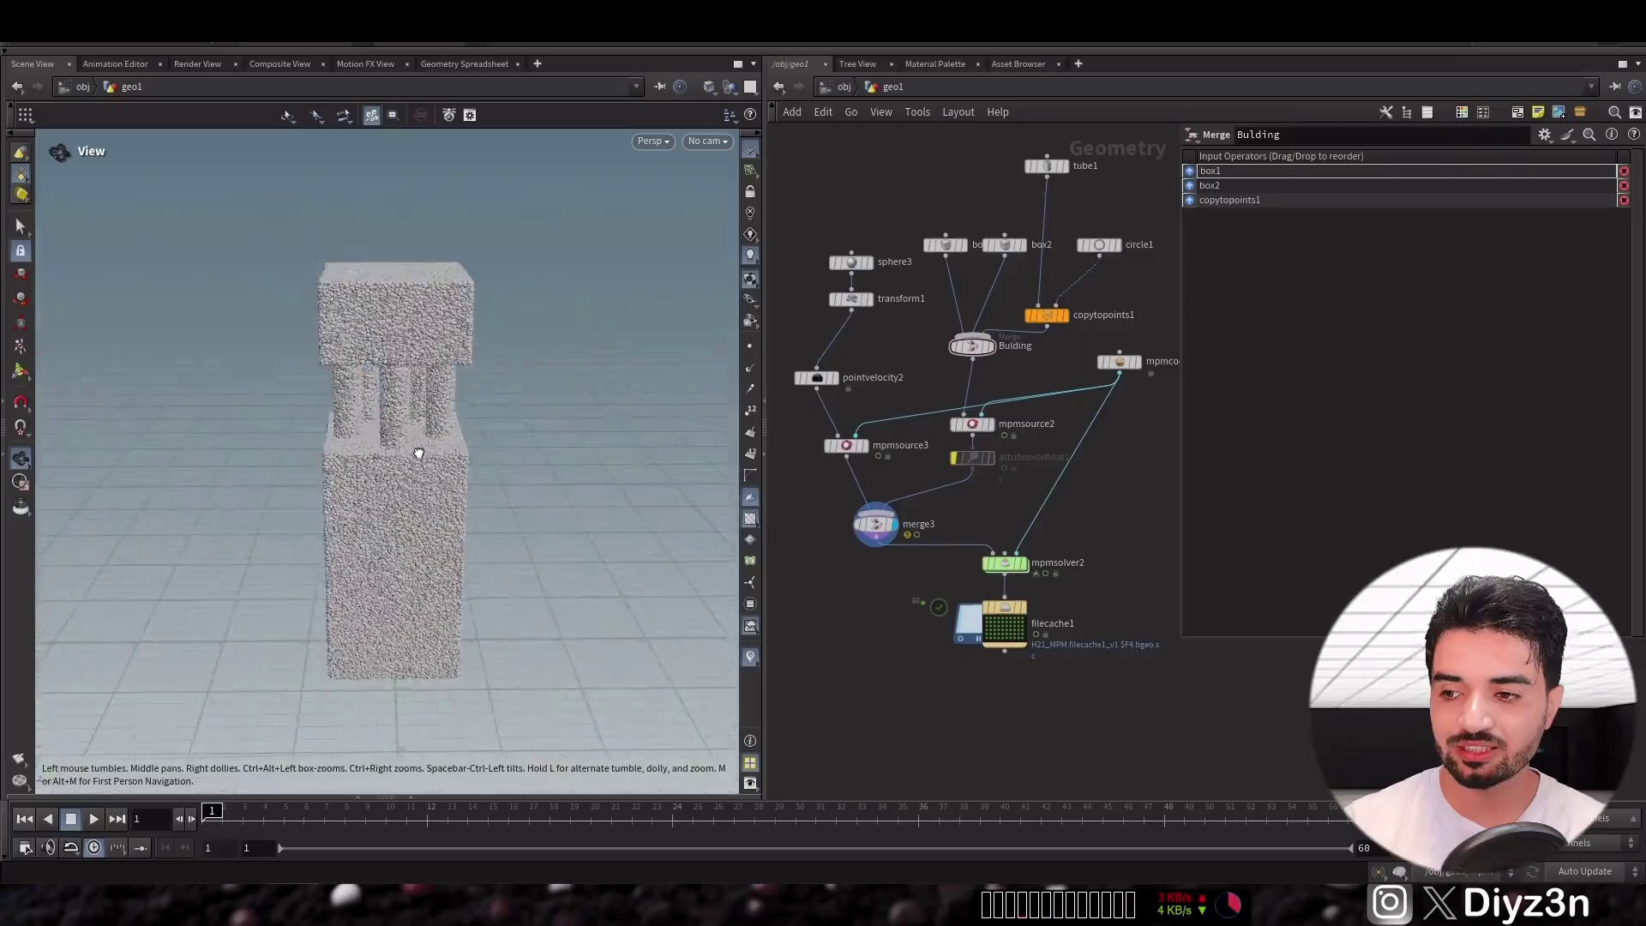
Examine the building destruction setup, including the sphere's point velocity, the attribute noise node and the merged source particles
scroll(415, 441, down, 3)
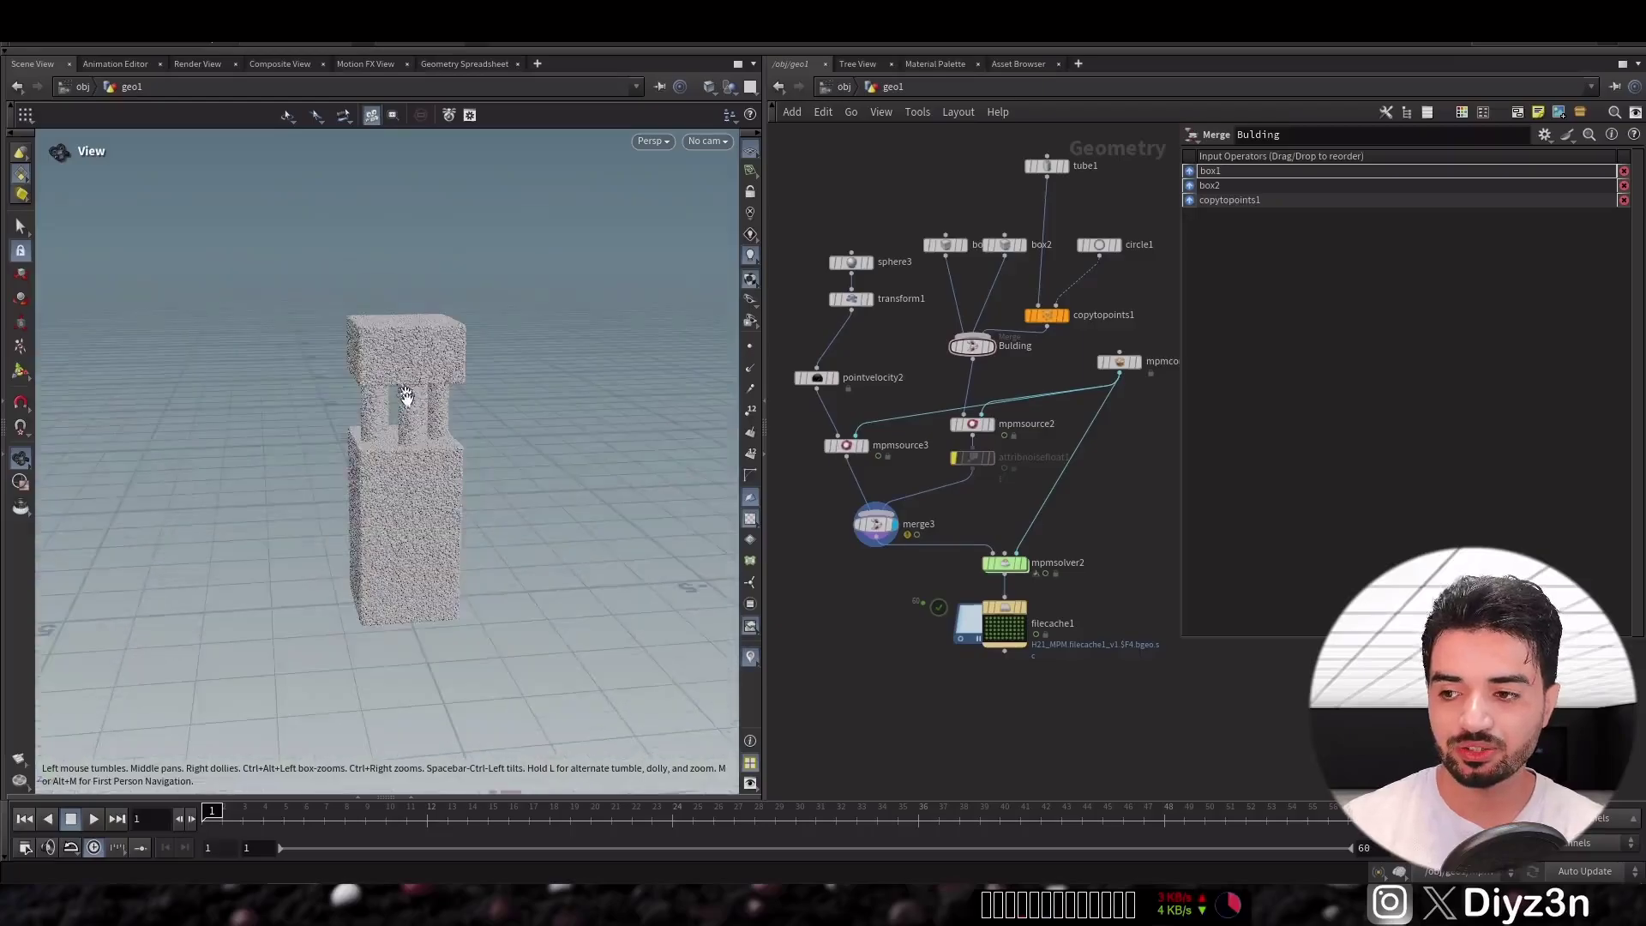
middle_drag(404, 393, 398, 549)
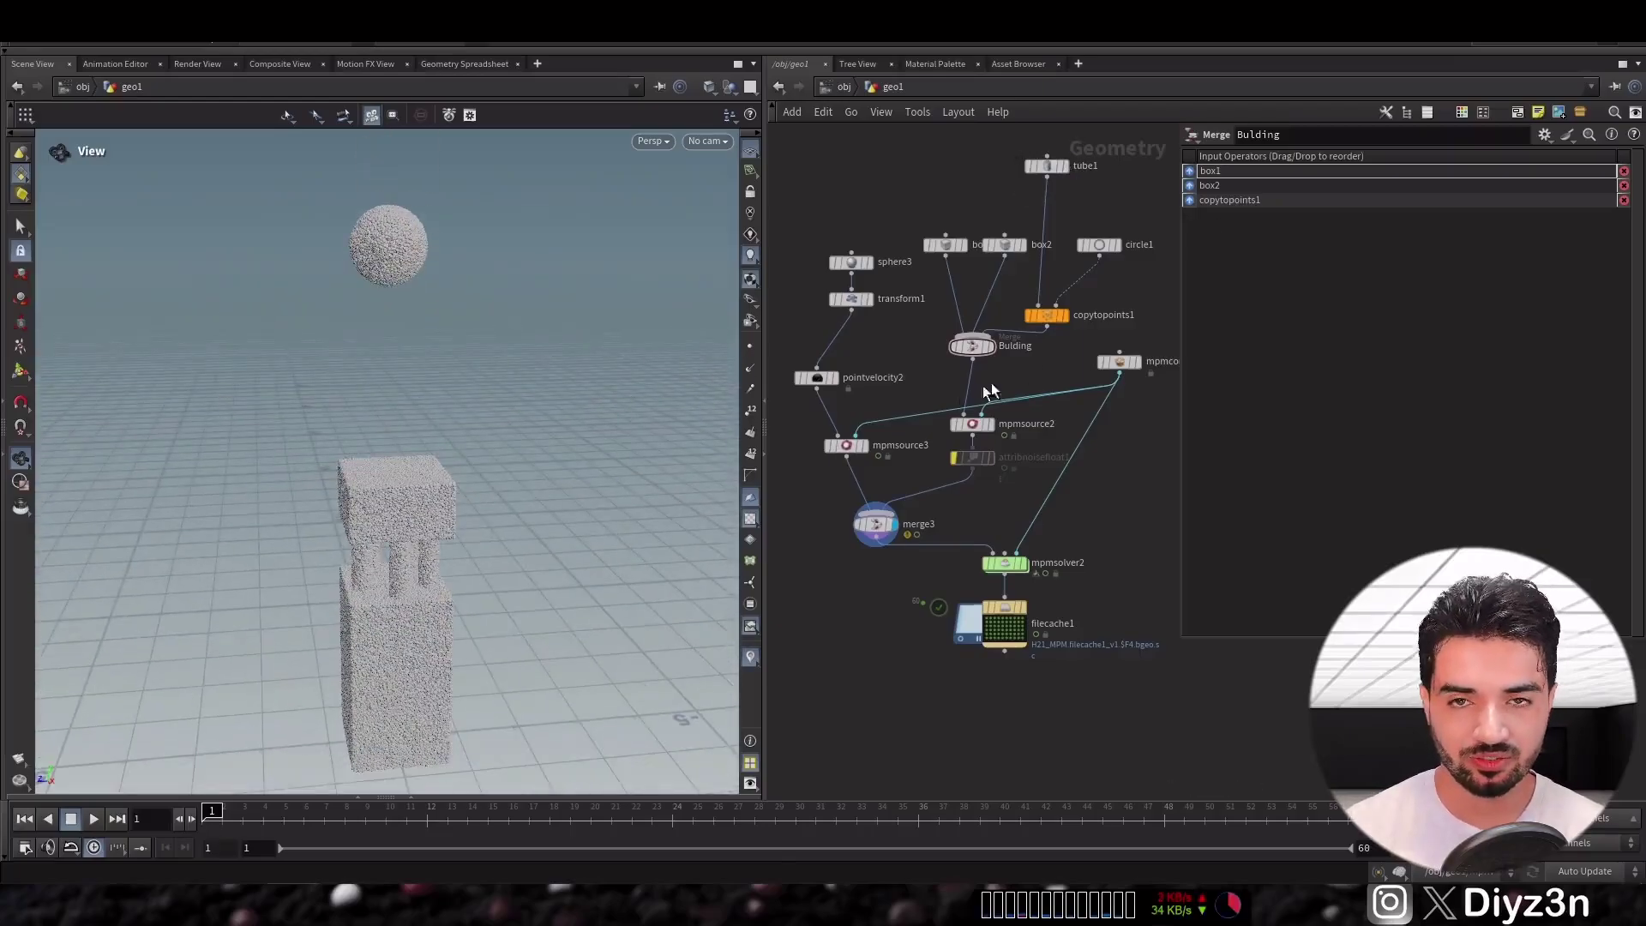
click(828, 379)
click(817, 378)
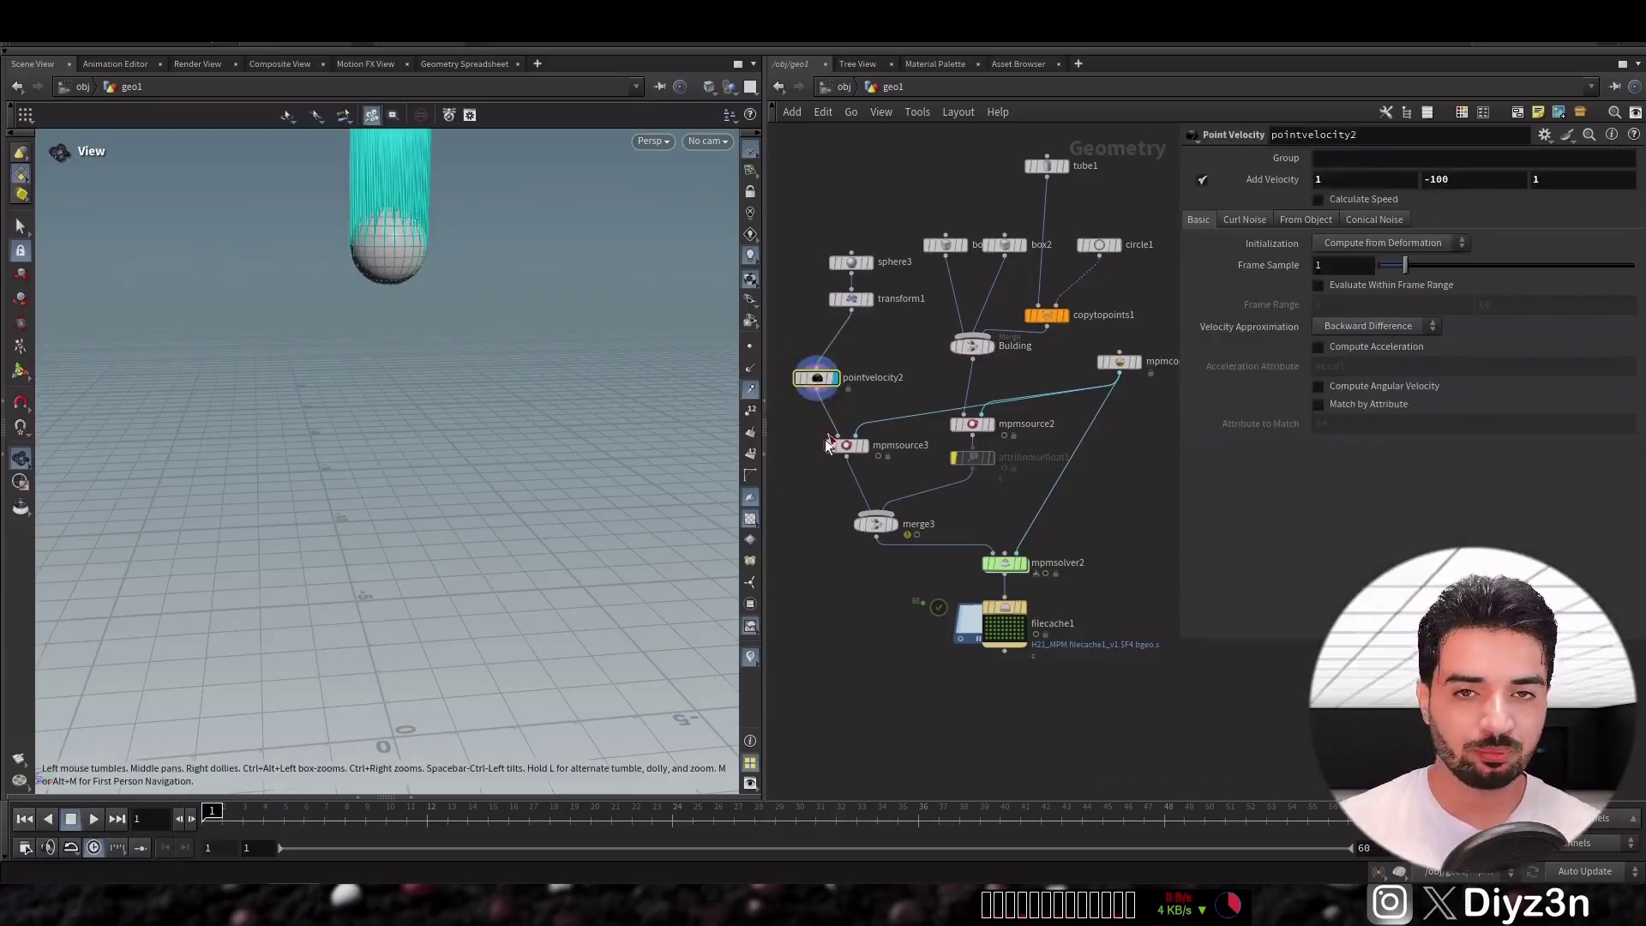
click(958, 459)
scroll(1002, 511, up, 3)
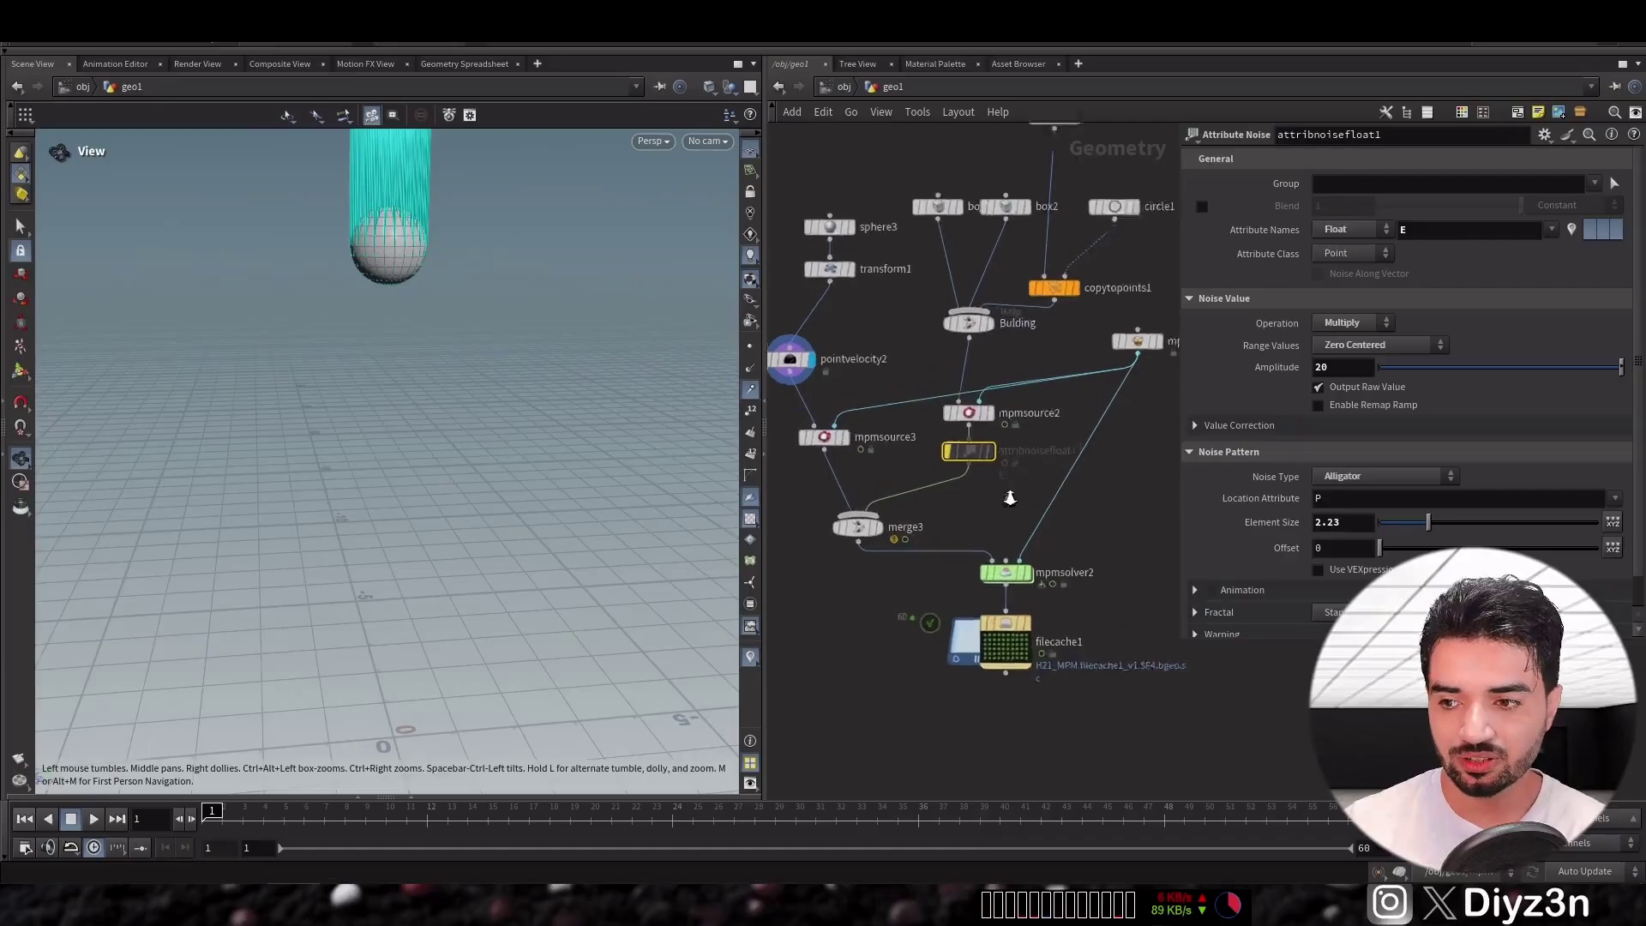
click(873, 506)
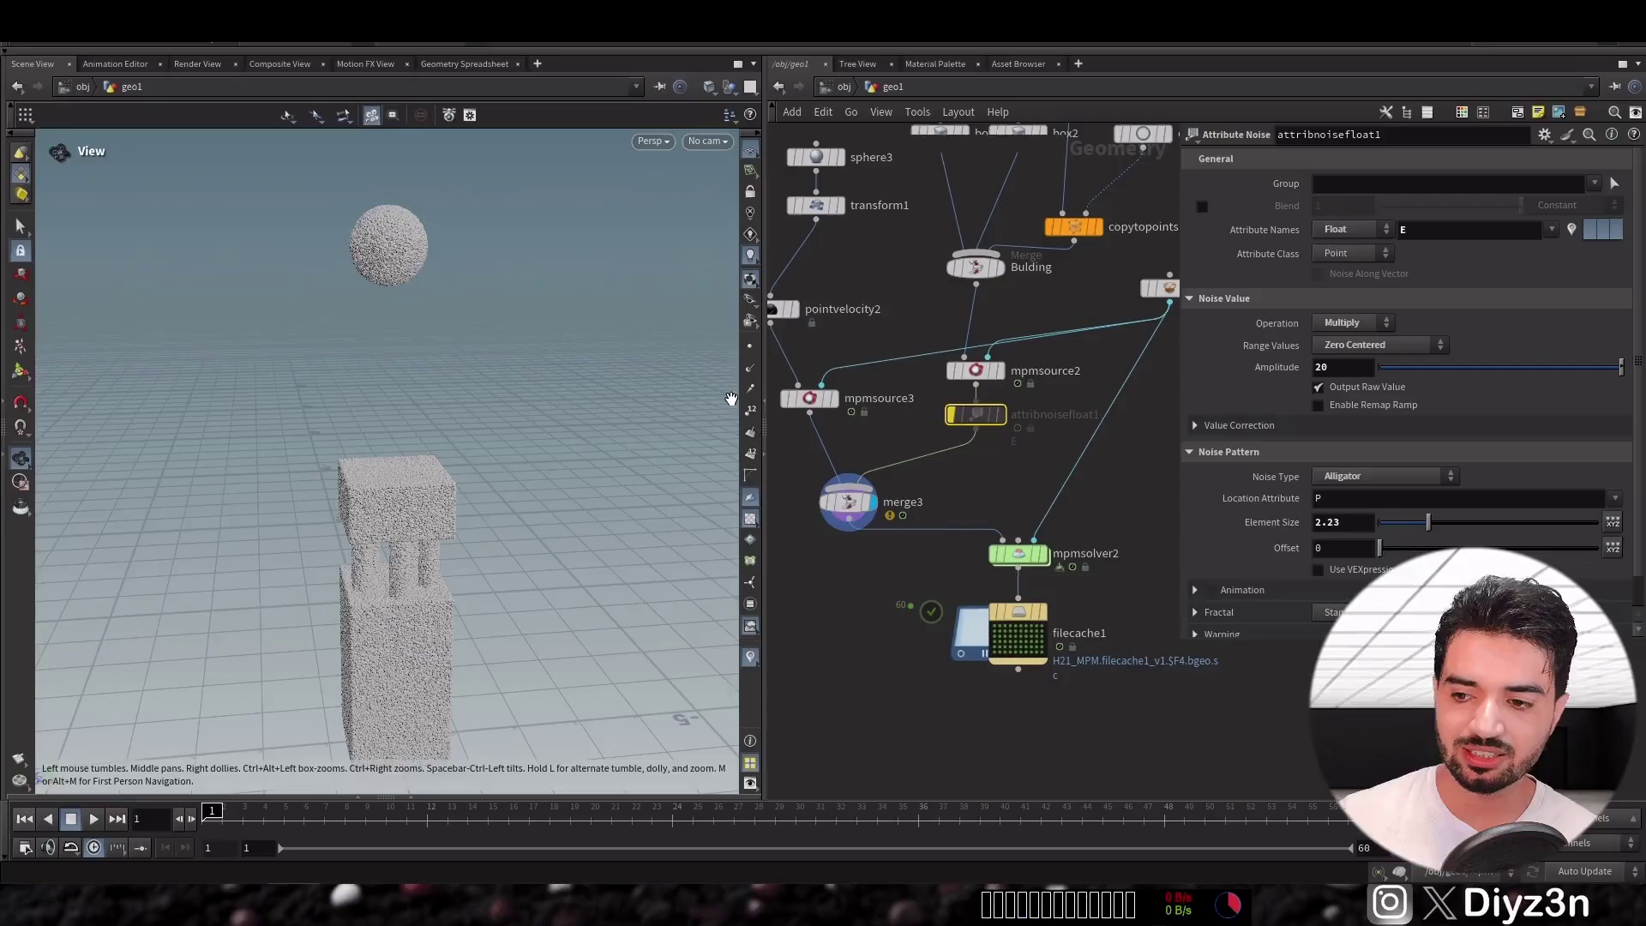
Display the file cache and scrub the timeline to review the cached building destruction, returning to frame 1
click(1046, 619)
drag(233, 814, 734, 815)
drag(500, 605, 378, 467)
mouse_move(214, 814)
mouse_down()
mouse_move(744, 823)
mouse_move(896, 857)
mouse_move(600, 819)
mouse_move(212, 819)
mouse_up()
drag(577, 544, 509, 507)
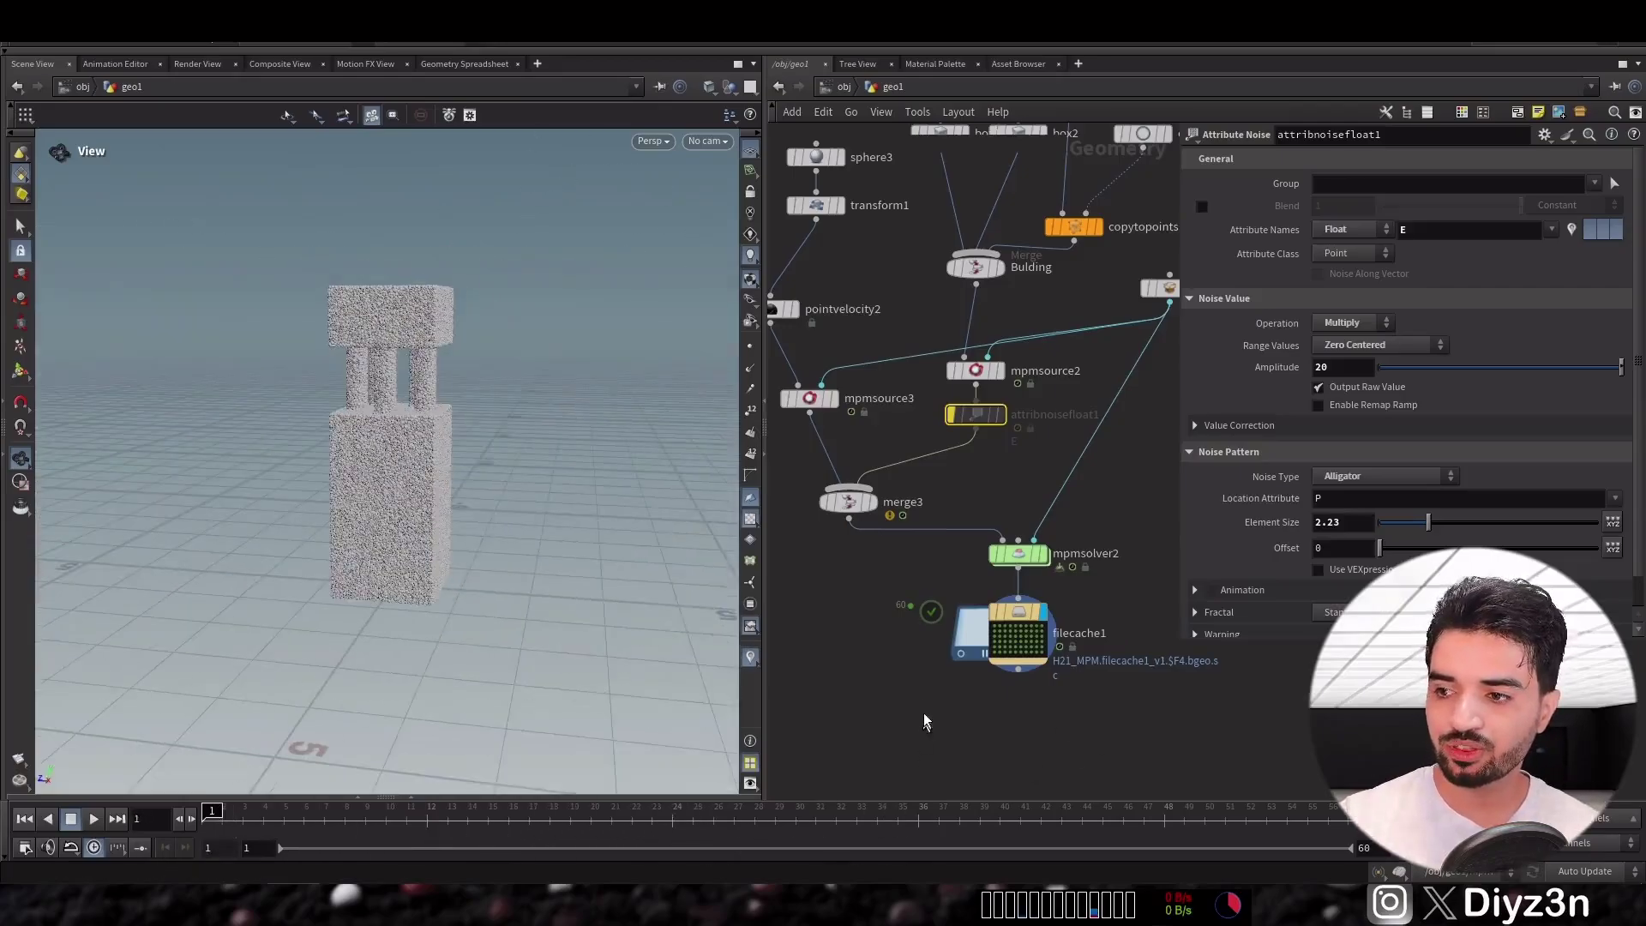
Enable the Deformation Gradient (F) point attribute in the MPM solver's output
middle_drag(924, 718, 934, 692)
click(1024, 529)
scroll(1434, 254, up, 3)
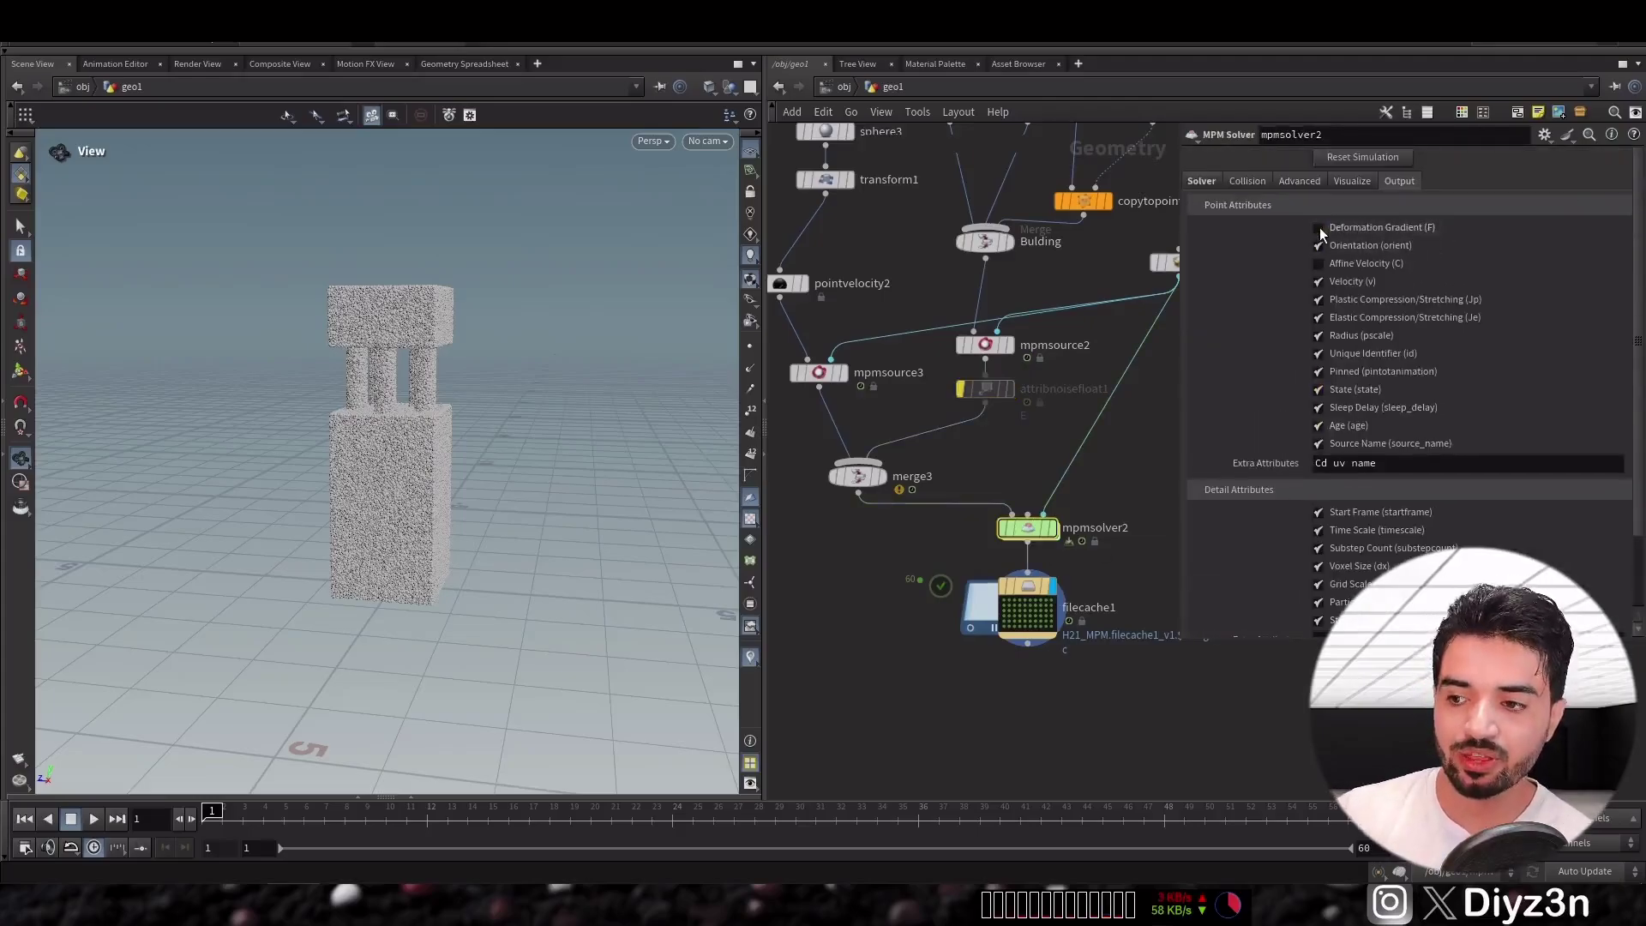
Add an MPM Post-Fracture node to the network beside the file cache
middle_drag(907, 692, 926, 600)
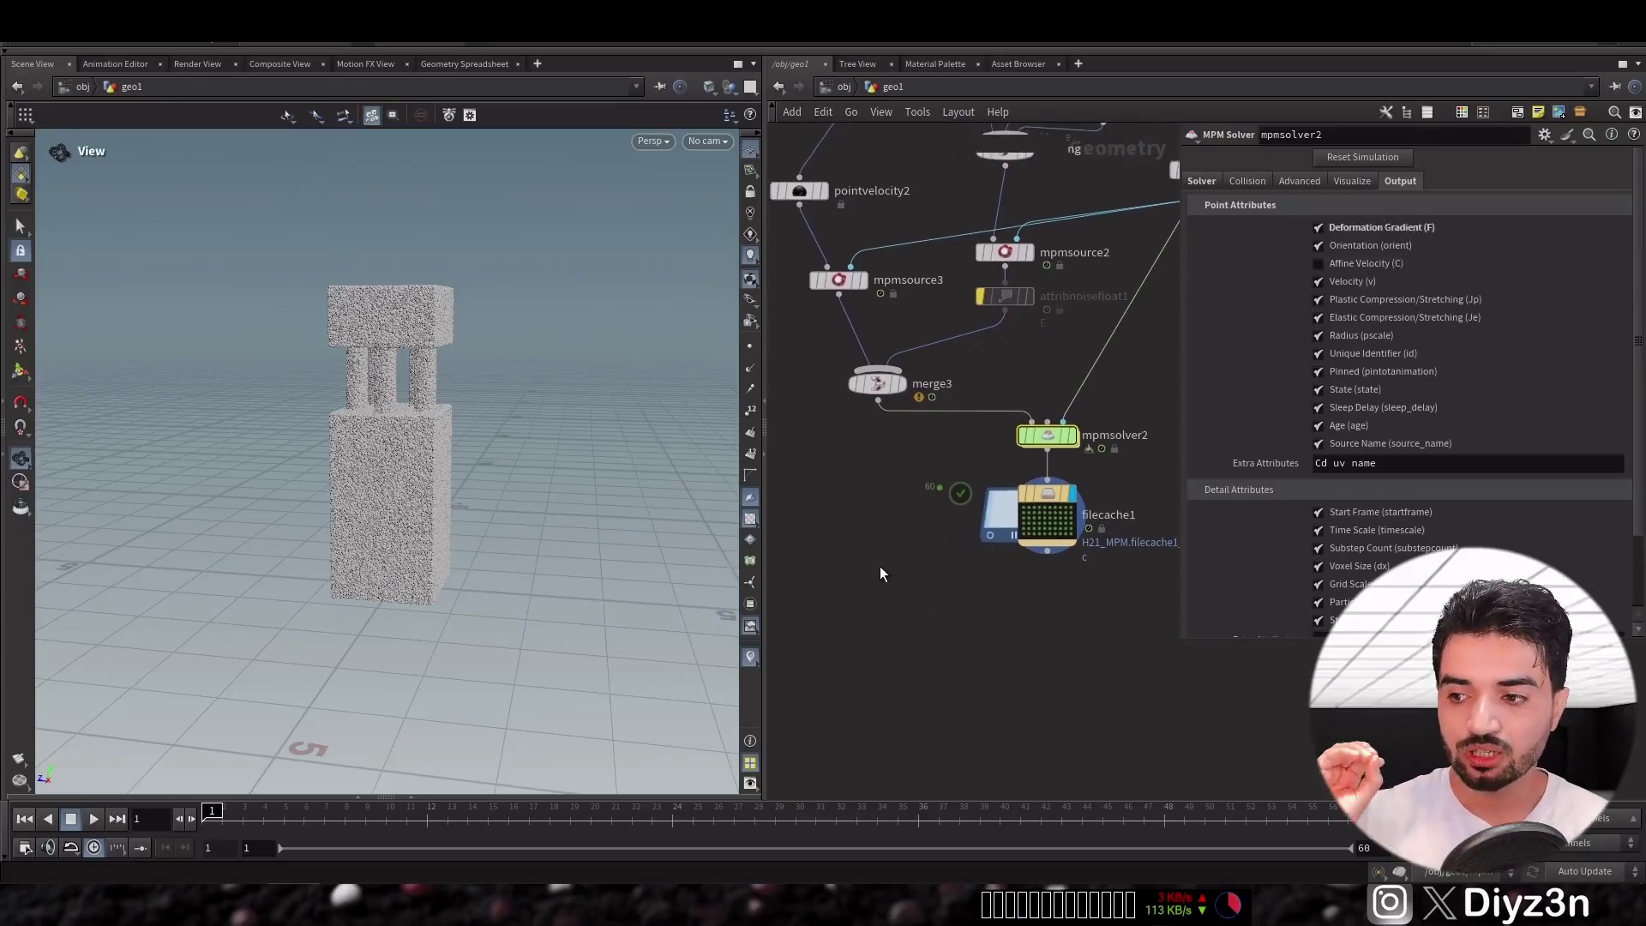
key(Tab)
mouse_move(895, 571)
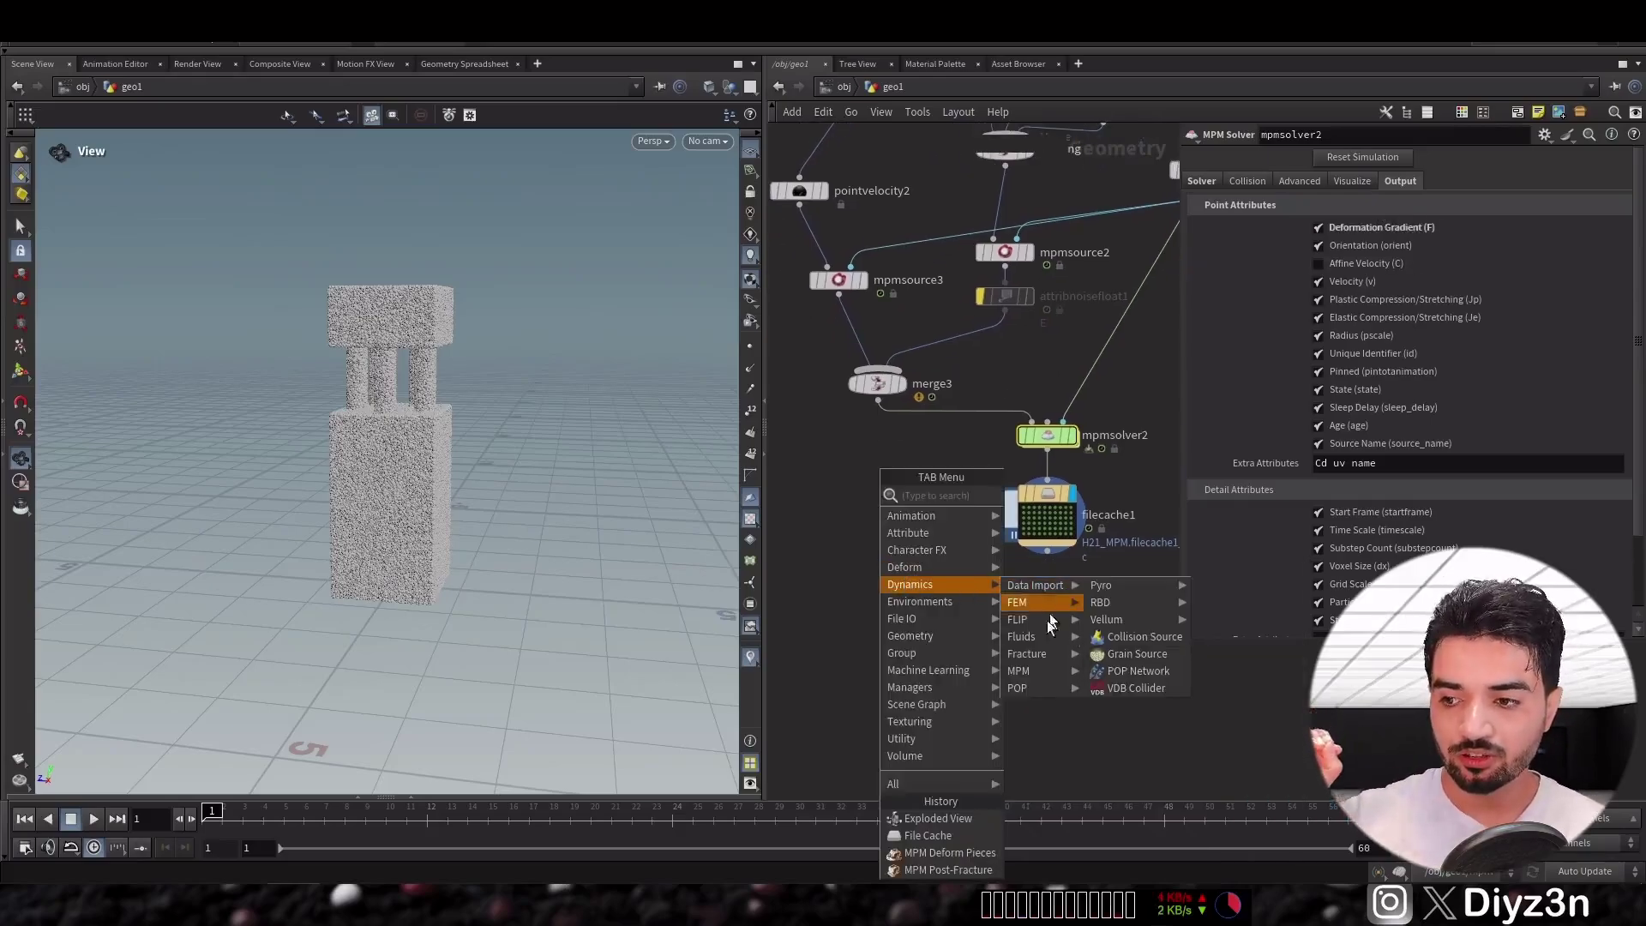
mouse_move(1028, 672)
click(1295, 757)
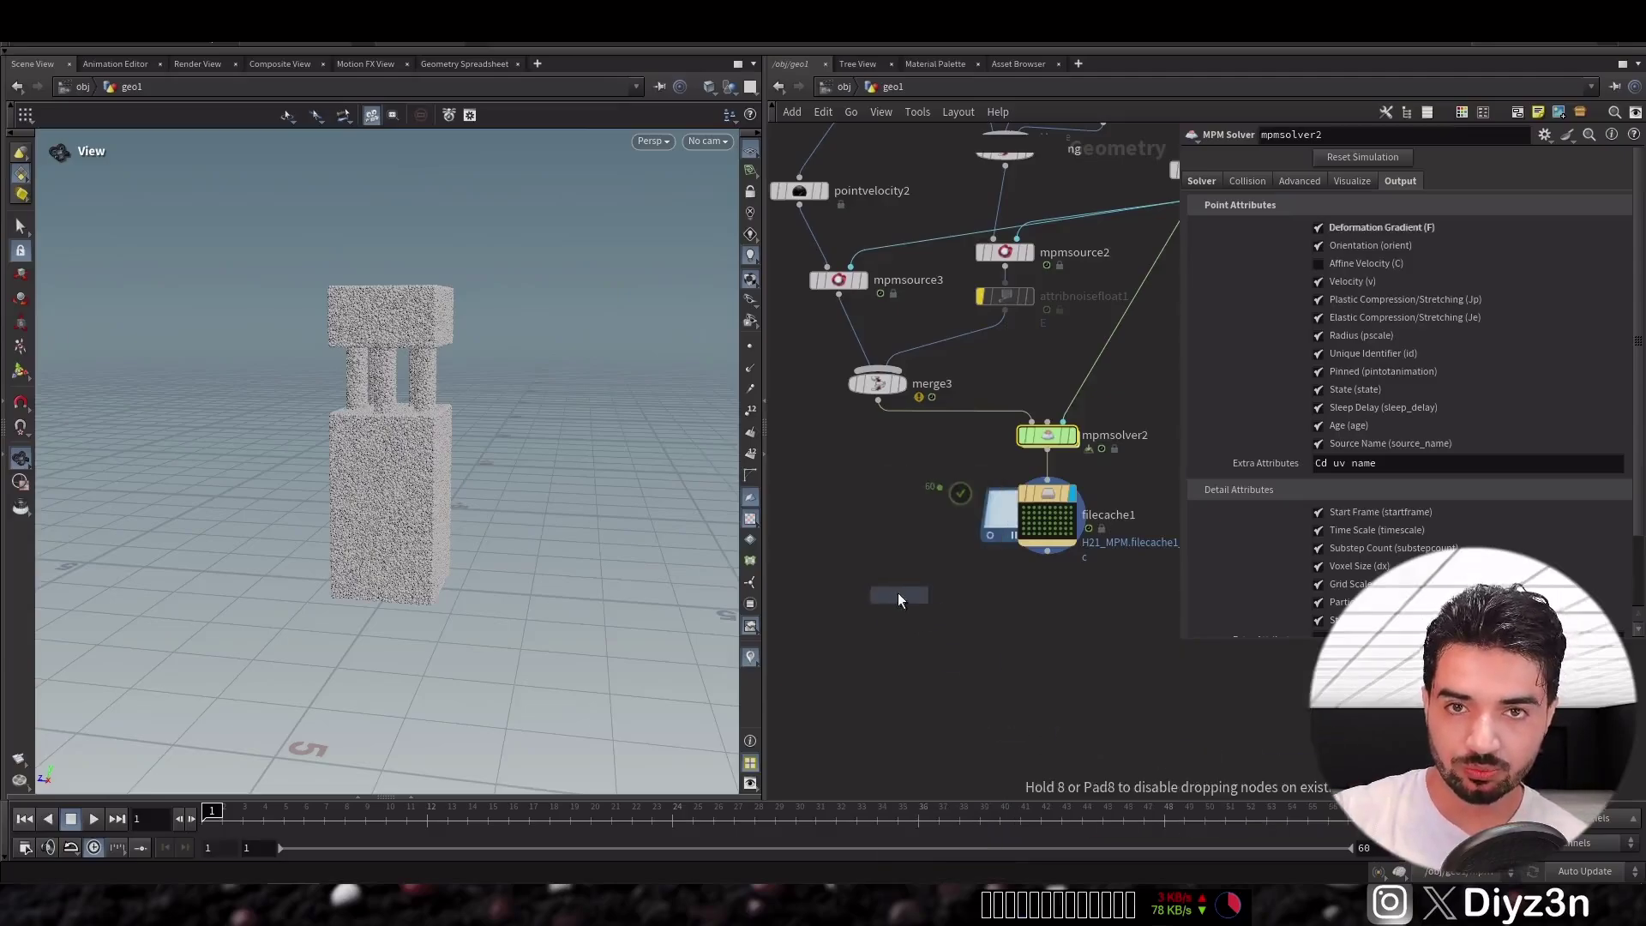
click(866, 568)
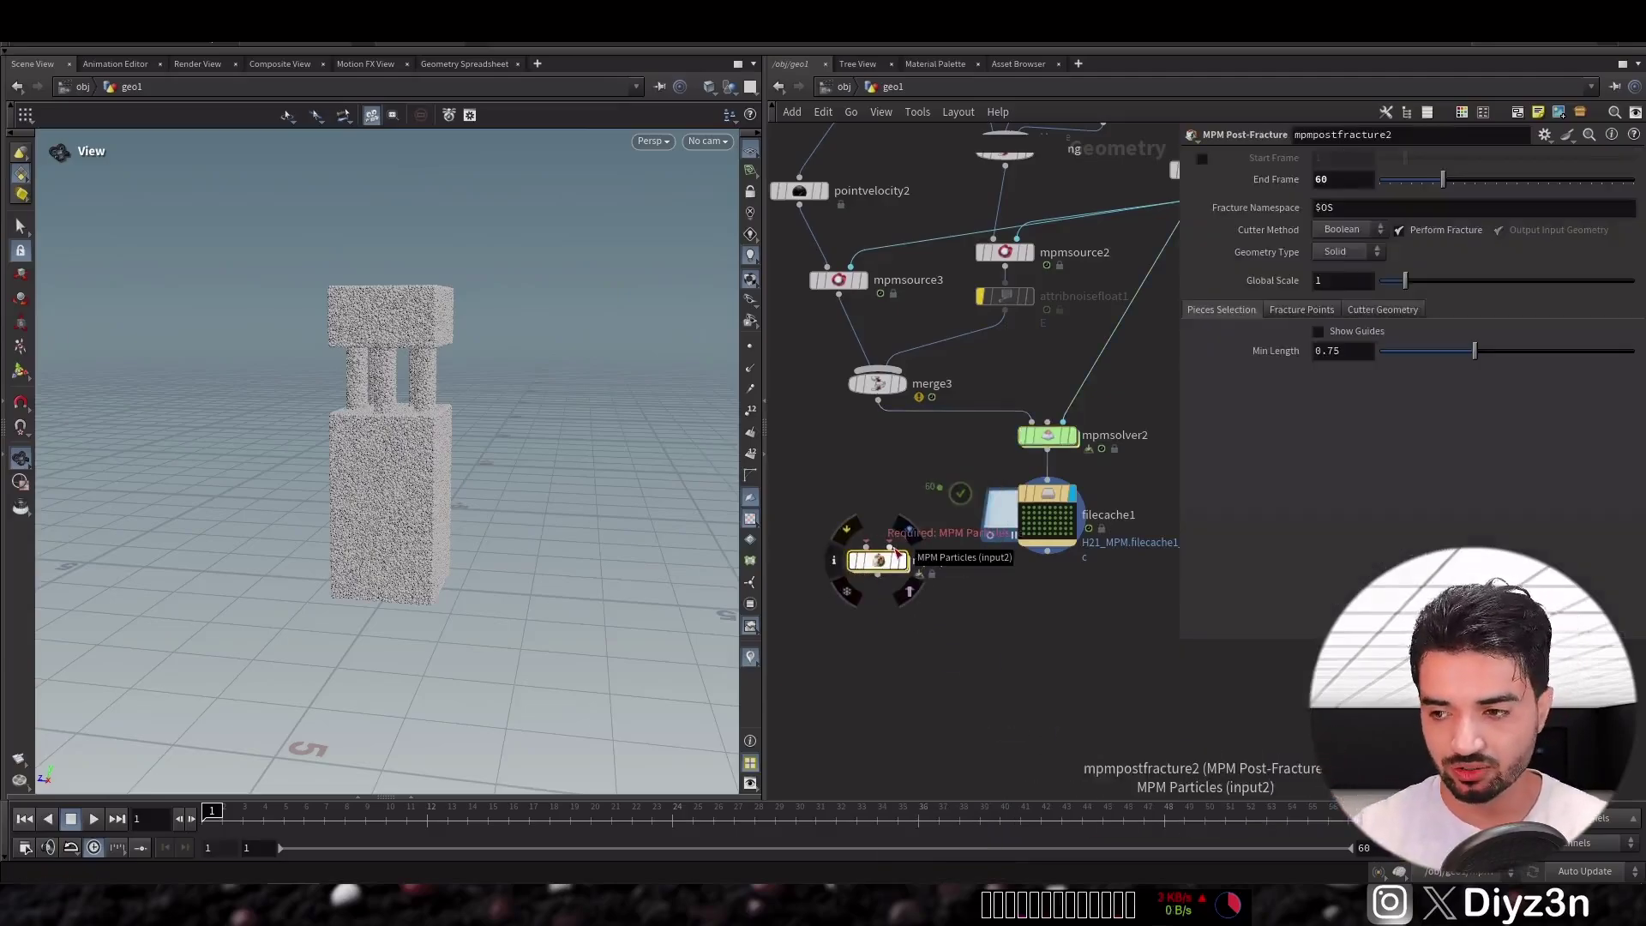
Connect the file cache to the post-fracture node's MPM Particles input and the Bulding merge to its first input
click(896, 552)
middle_drag(877, 480, 917, 527)
click(916, 450)
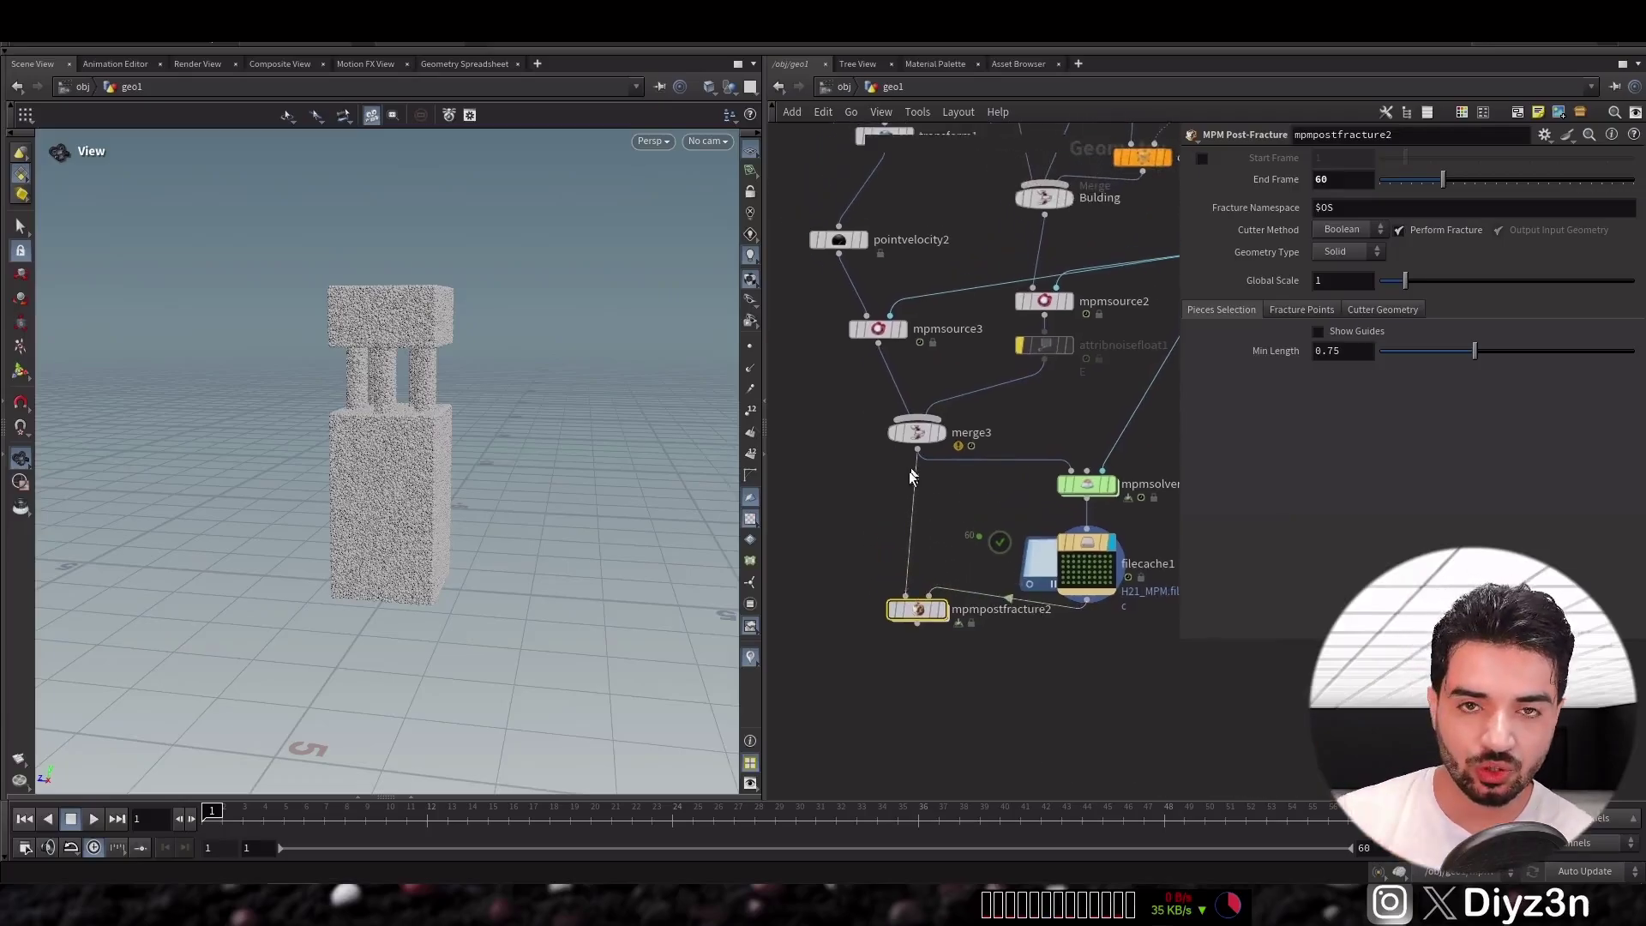
click(929, 594)
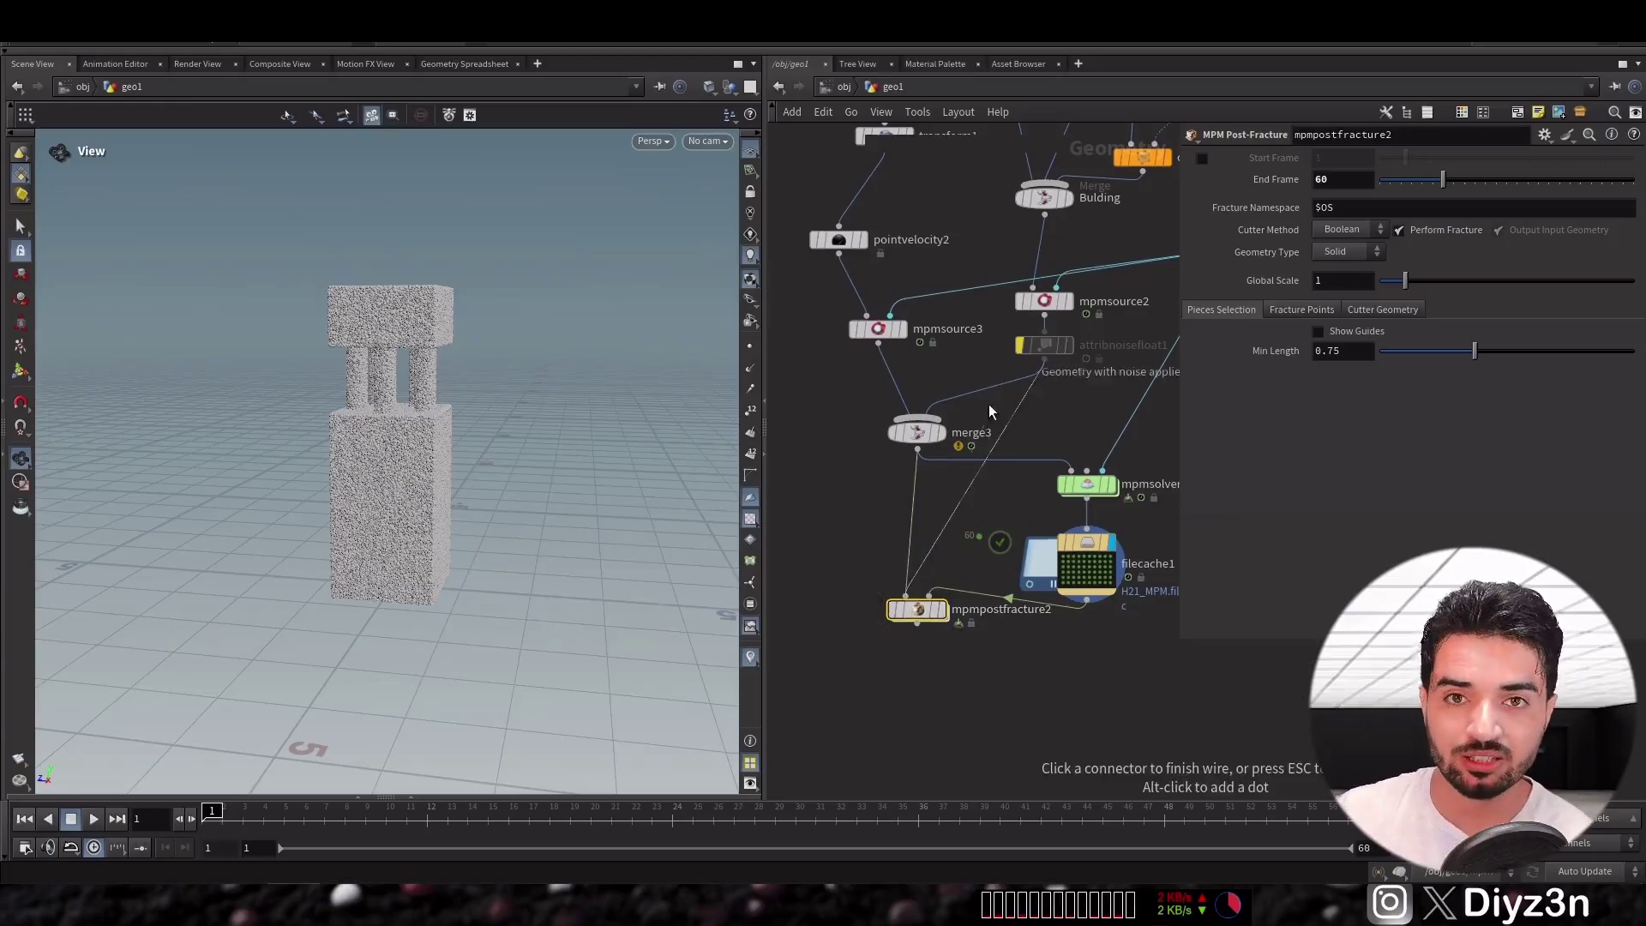
click(1017, 247)
middle_drag(927, 570, 935, 475)
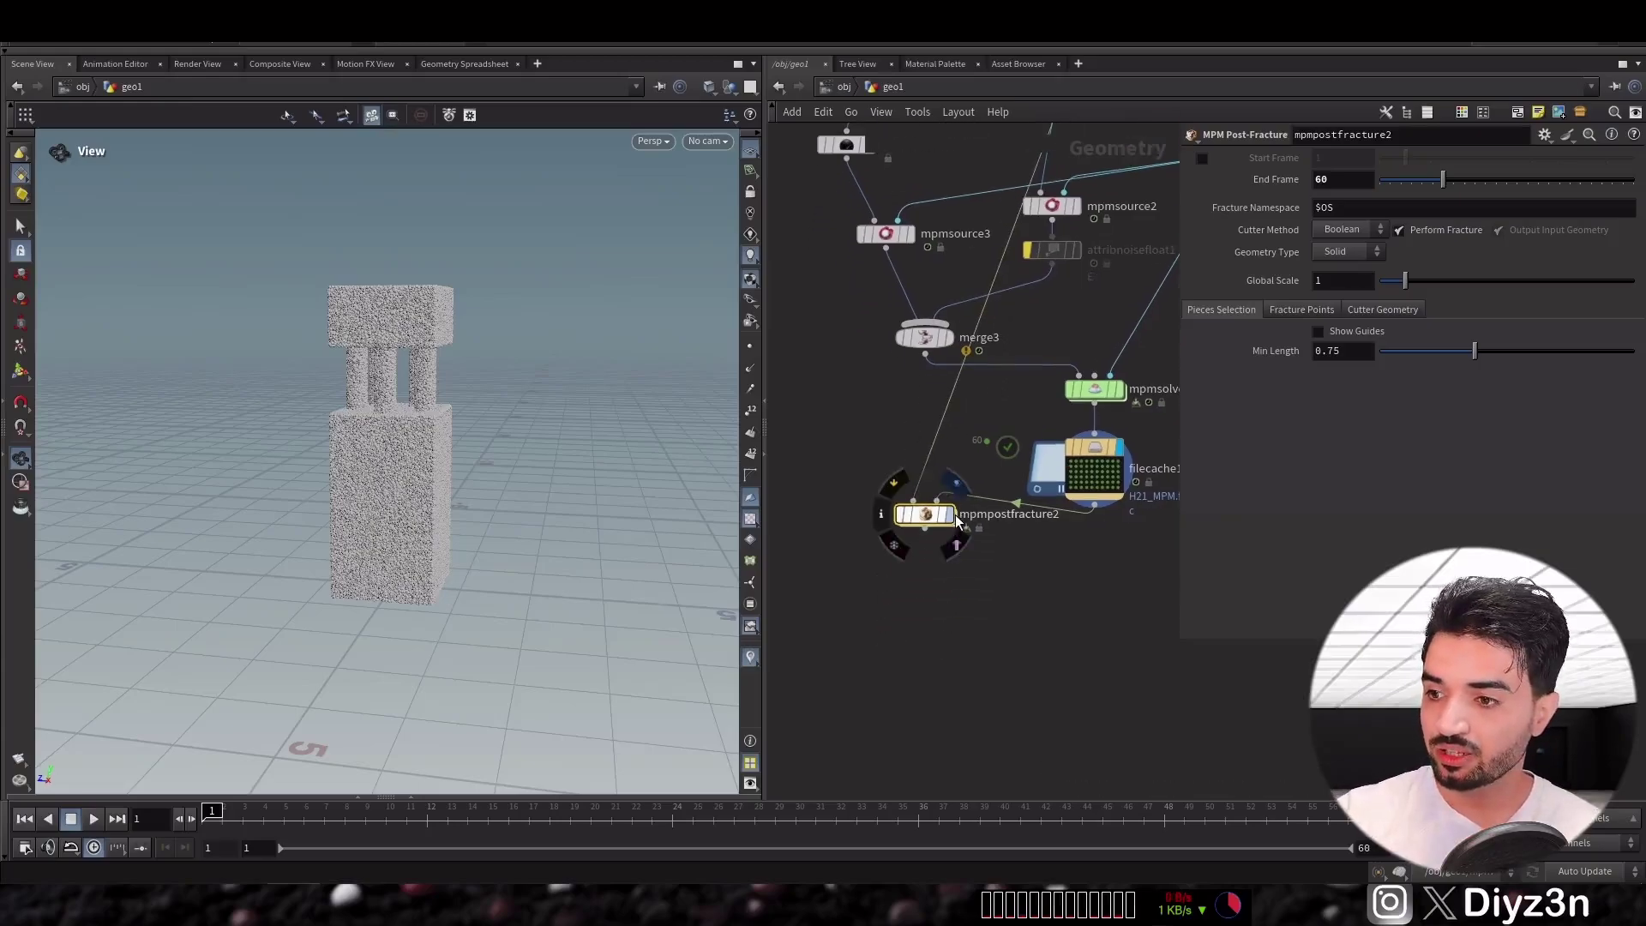
Display the MPM Post-Fracture node's result and set its Cutter Method to Voronoi
click(950, 515)
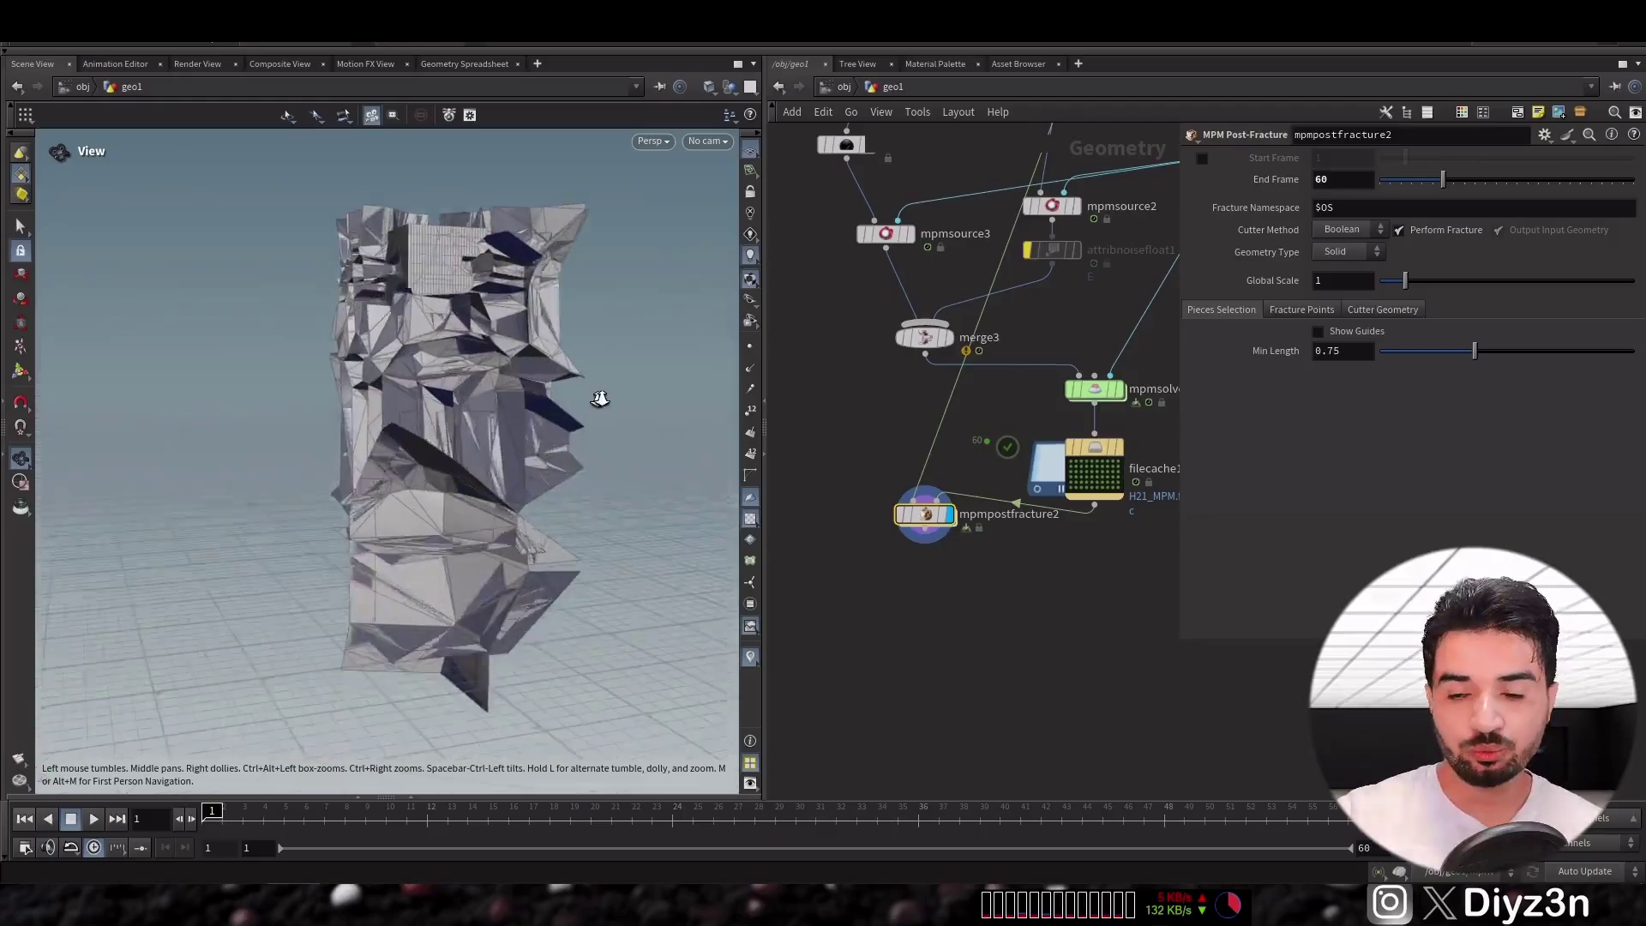
click(1344, 229)
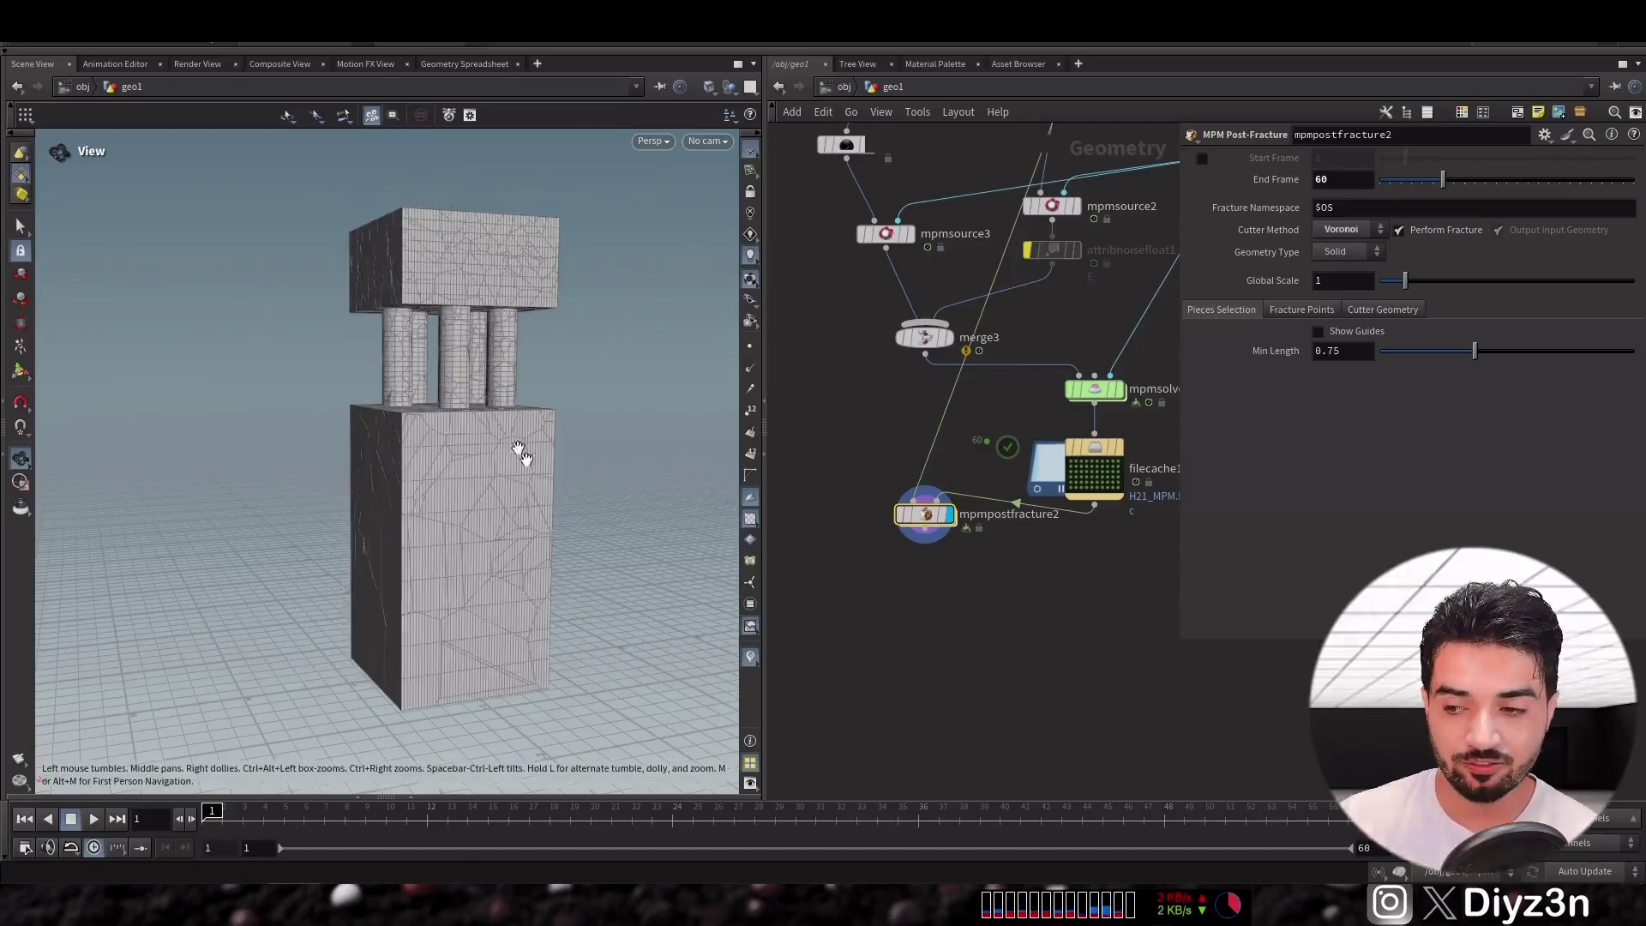
Inspect the fractured pieces with an Exploded View node at 0.25 uniform scale, and delete that node again
key(Tab)
text(explo)
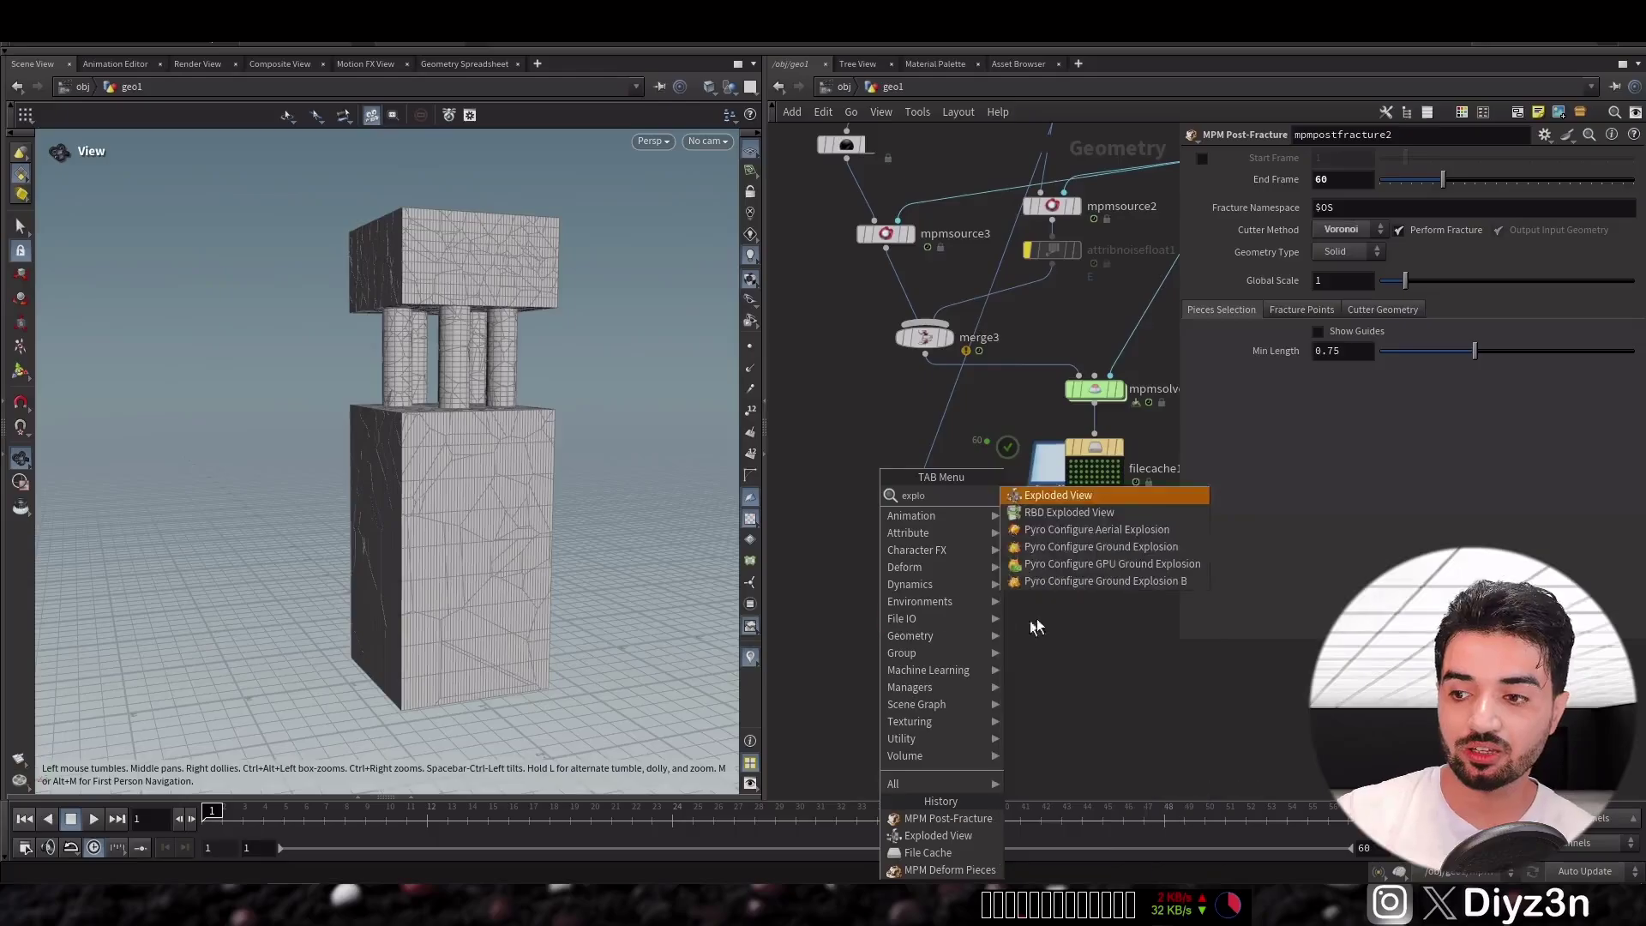
click(1058, 495)
click(883, 609)
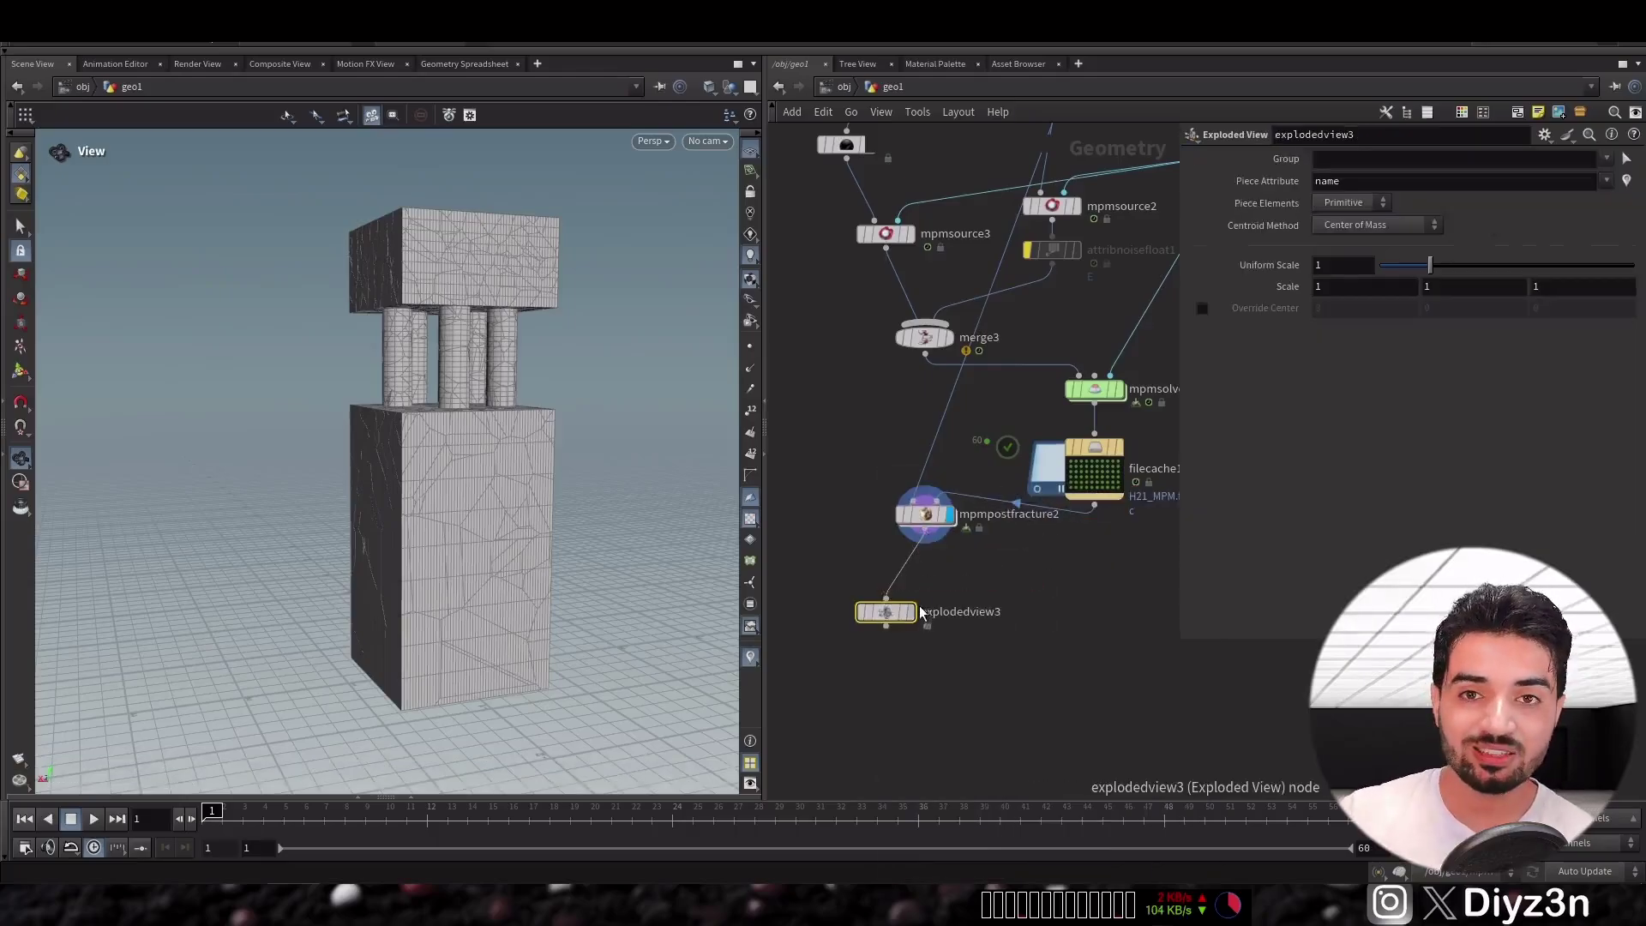
drag(1430, 264, 1390, 265)
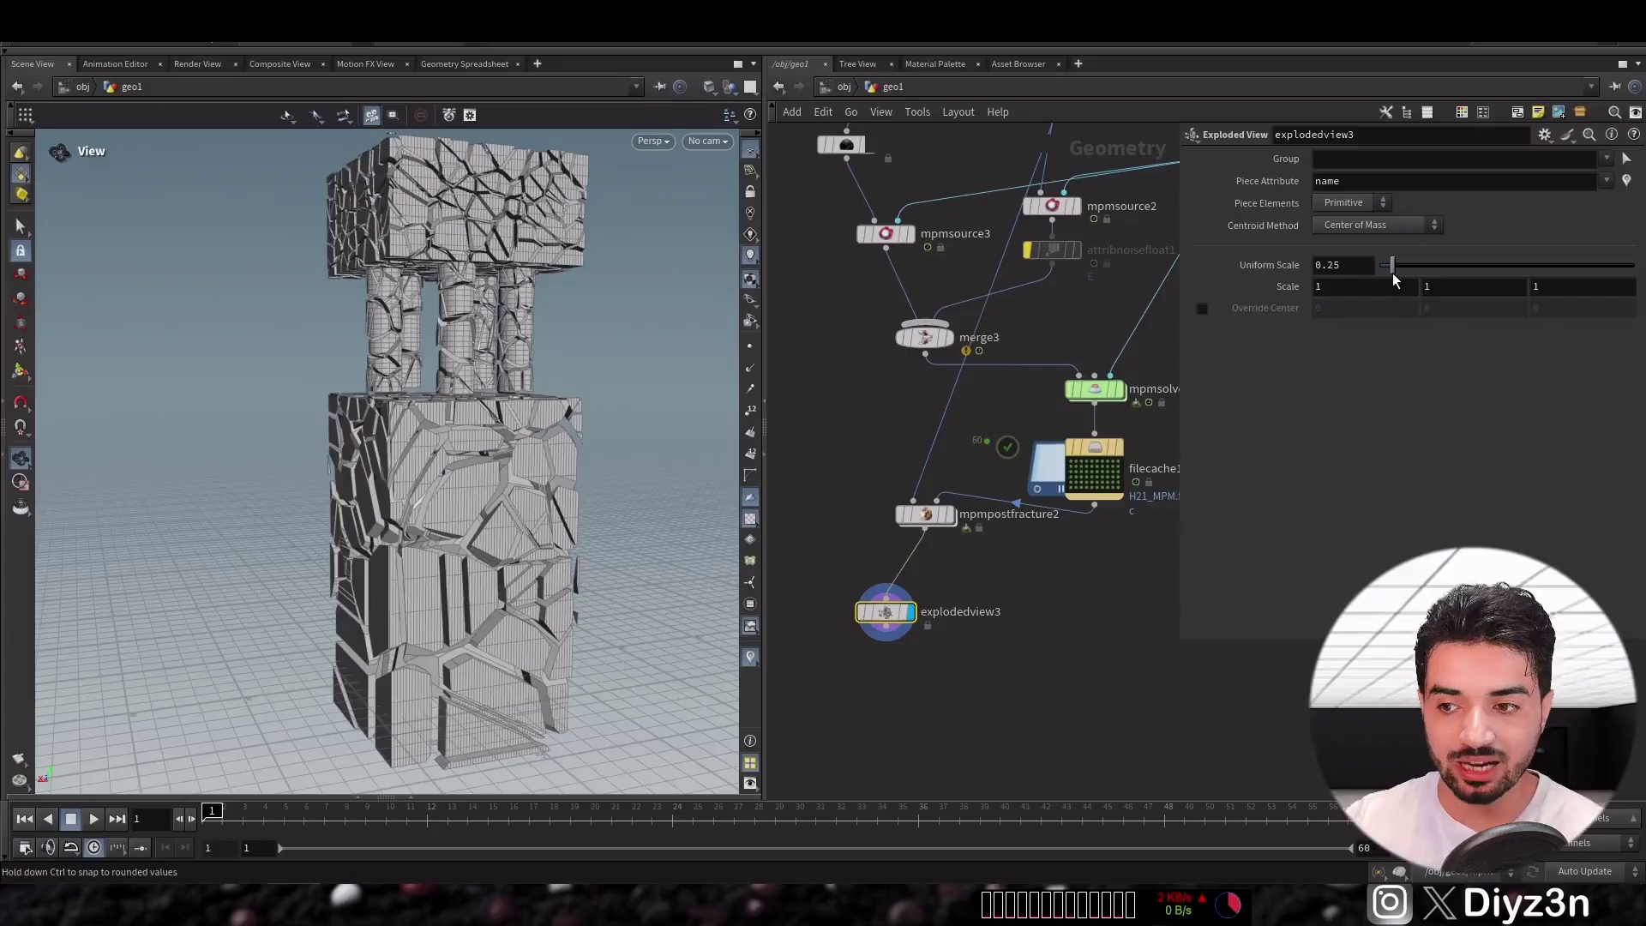
drag(921, 690, 863, 610)
key(Delete)
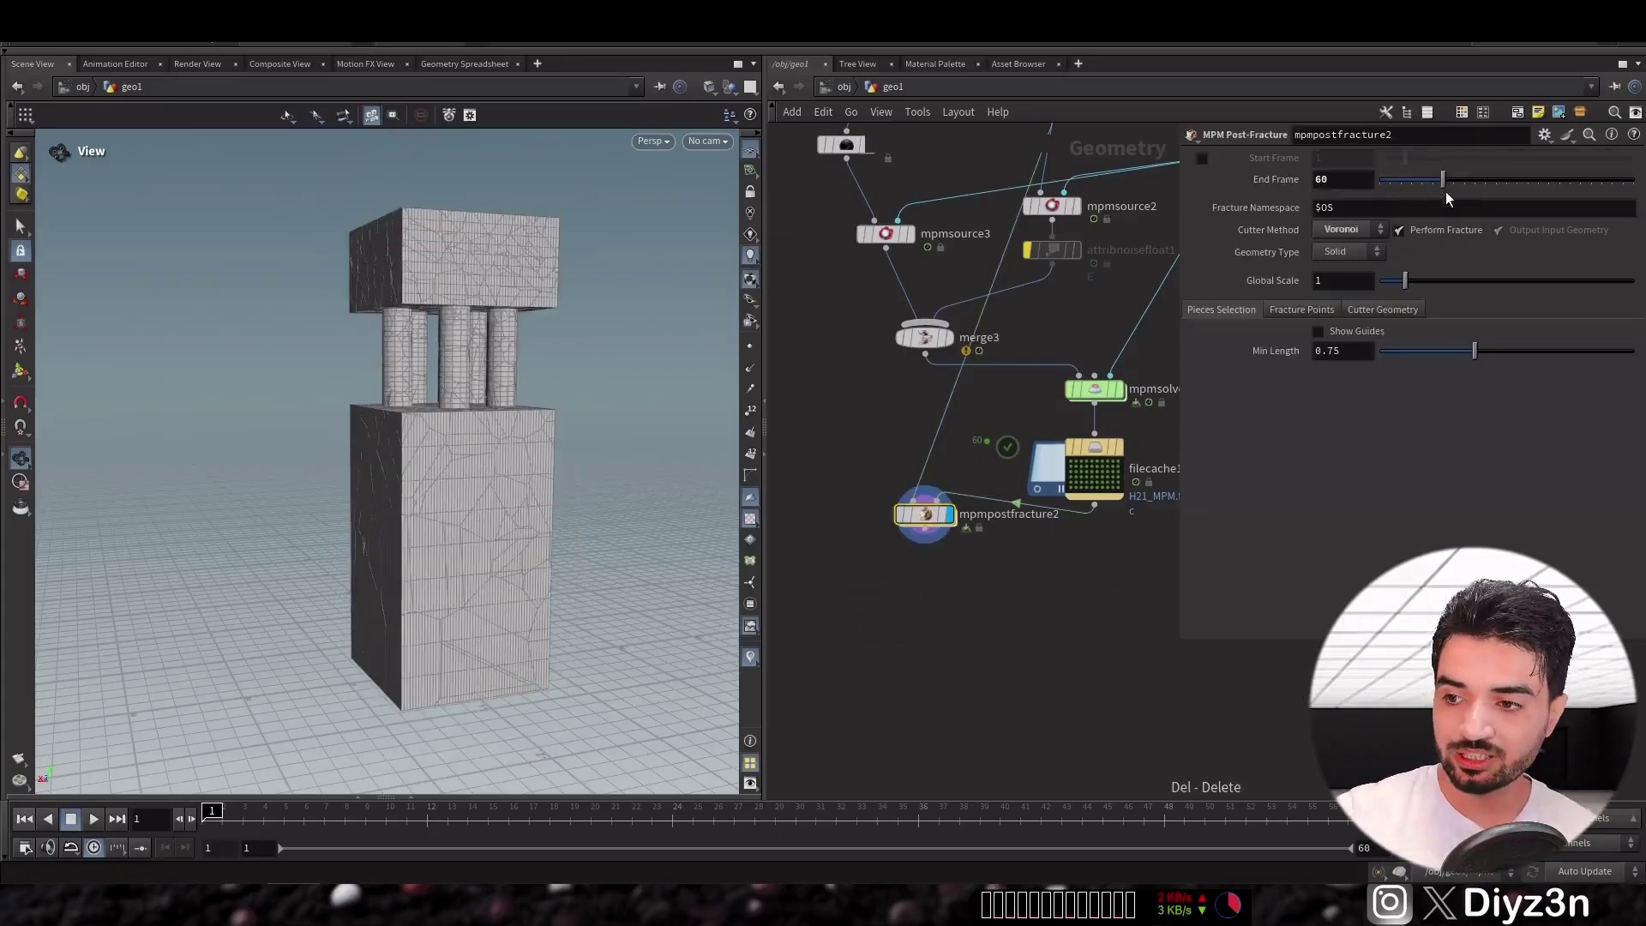
Display the file cache at frame 60 to examine how the building particles broke apart
click(1118, 448)
scroll(393, 507, down, 3)
middle_drag(394, 507, 371, 566)
drag(372, 566, 523, 478)
Reposition the MPM Post-Fracture node near the file cache and display its result at frame 1
mouse_move(936, 517)
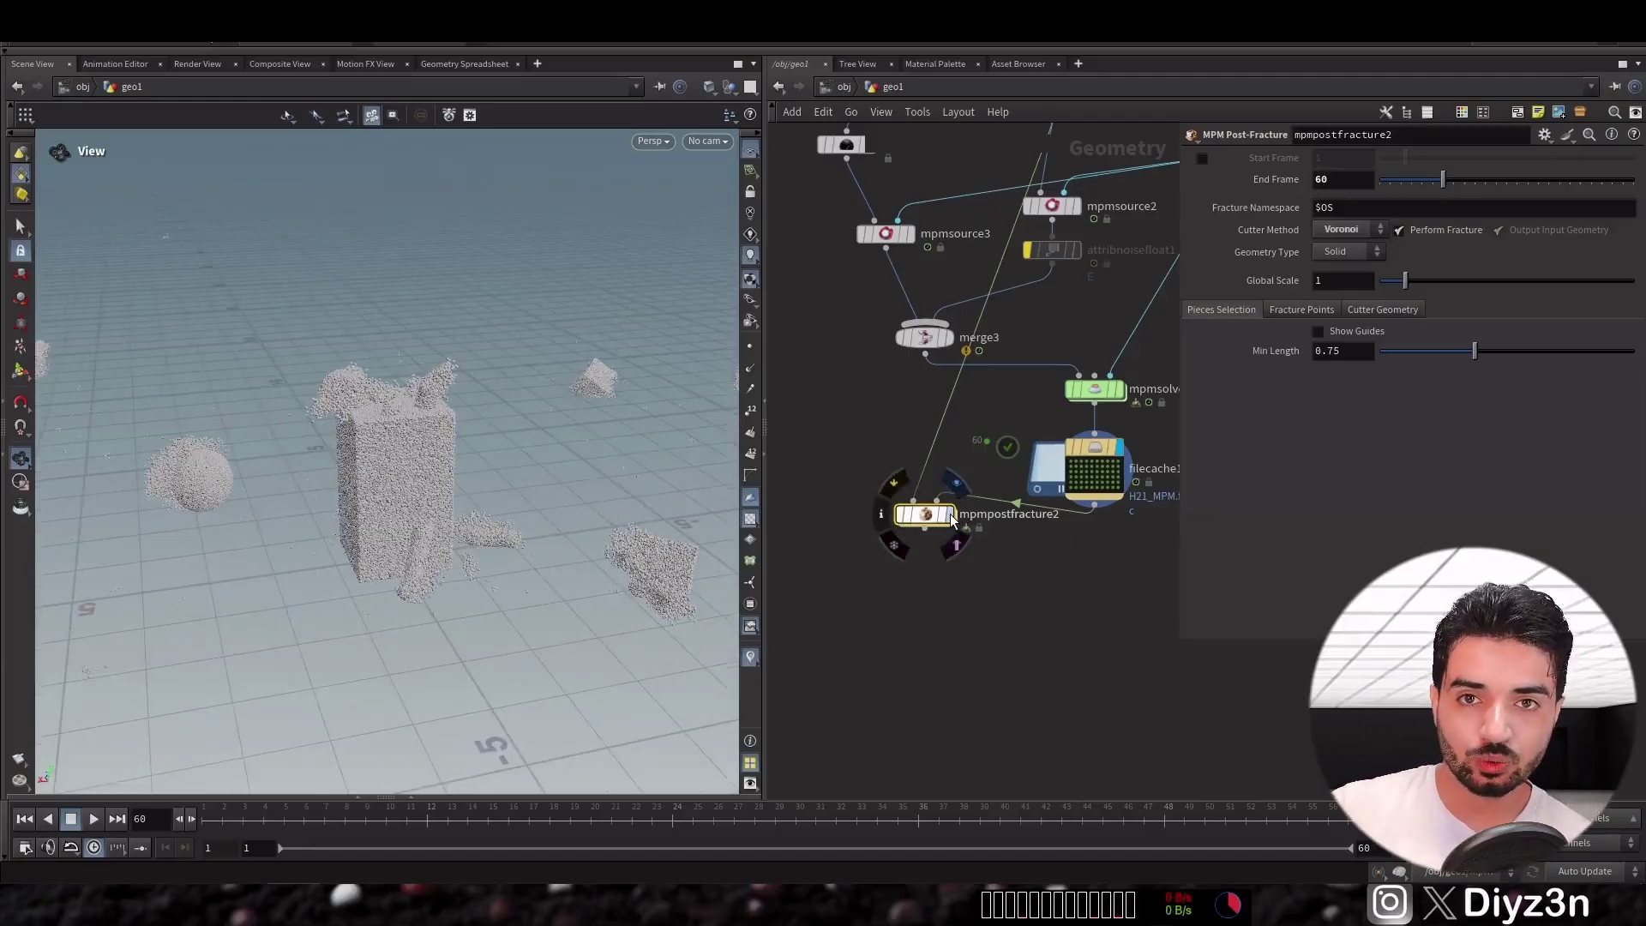
drag(950, 519, 942, 489)
click(941, 485)
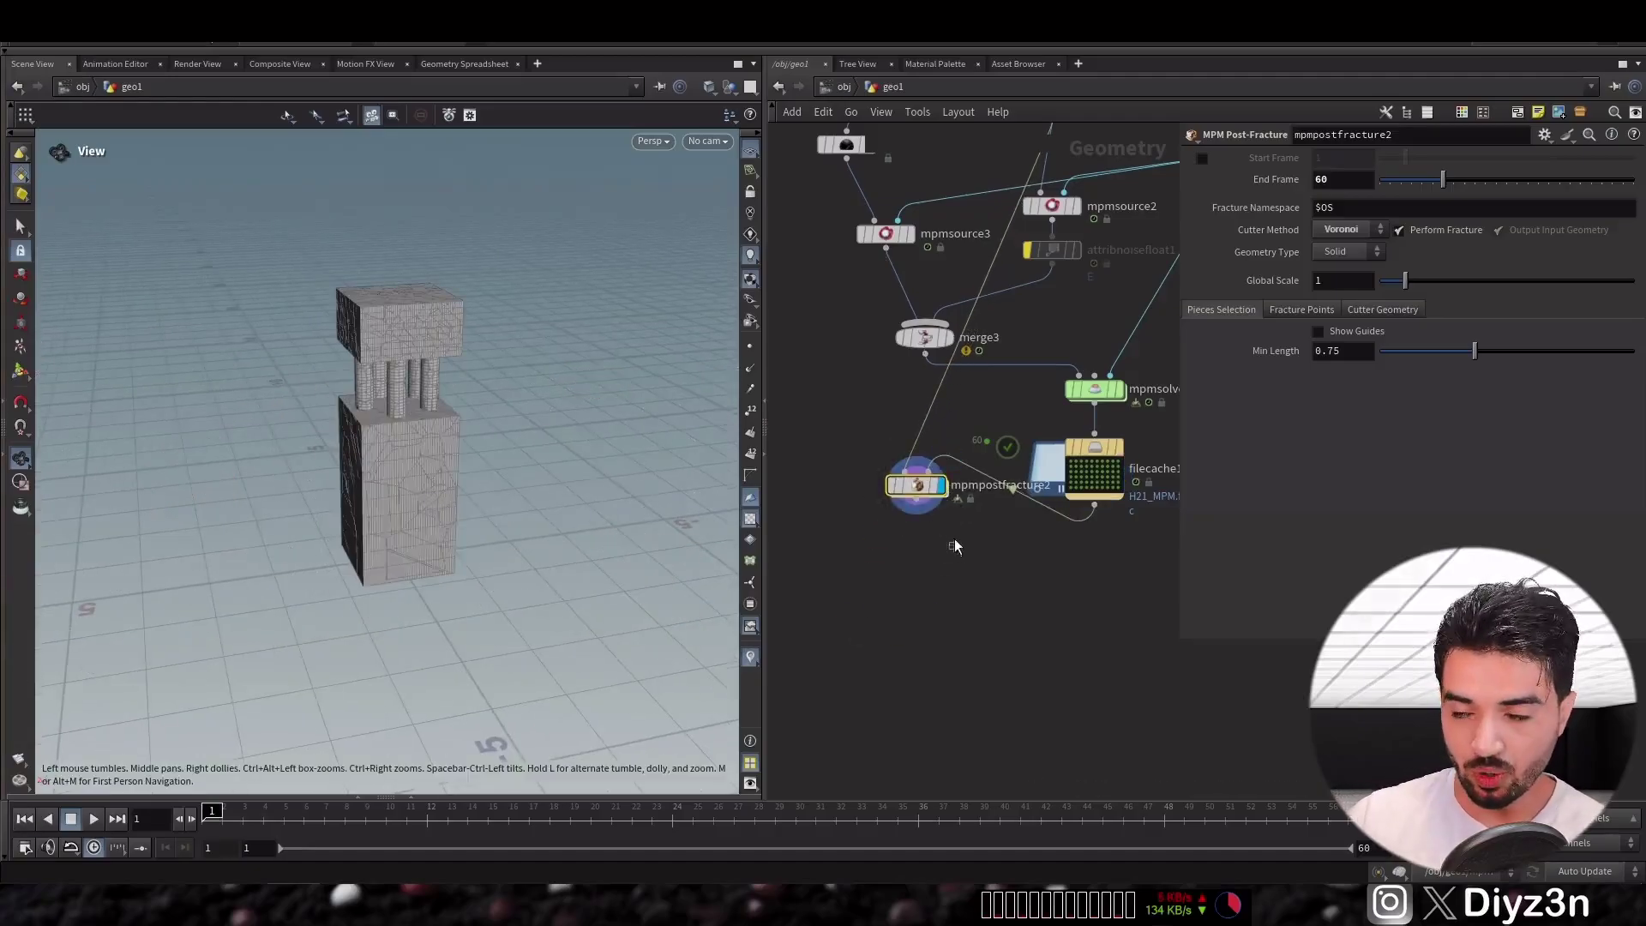
scroll(954, 546, up, 2)
middle_drag(1029, 601, 936, 539)
drag(821, 414, 846, 495)
Examine the post-fracture node's Pieces Selection, Fracture Points and Cutter Geometry settings, toggling the guides on and off
click(1319, 331)
click(1304, 310)
click(1234, 310)
click(1318, 331)
click(1294, 310)
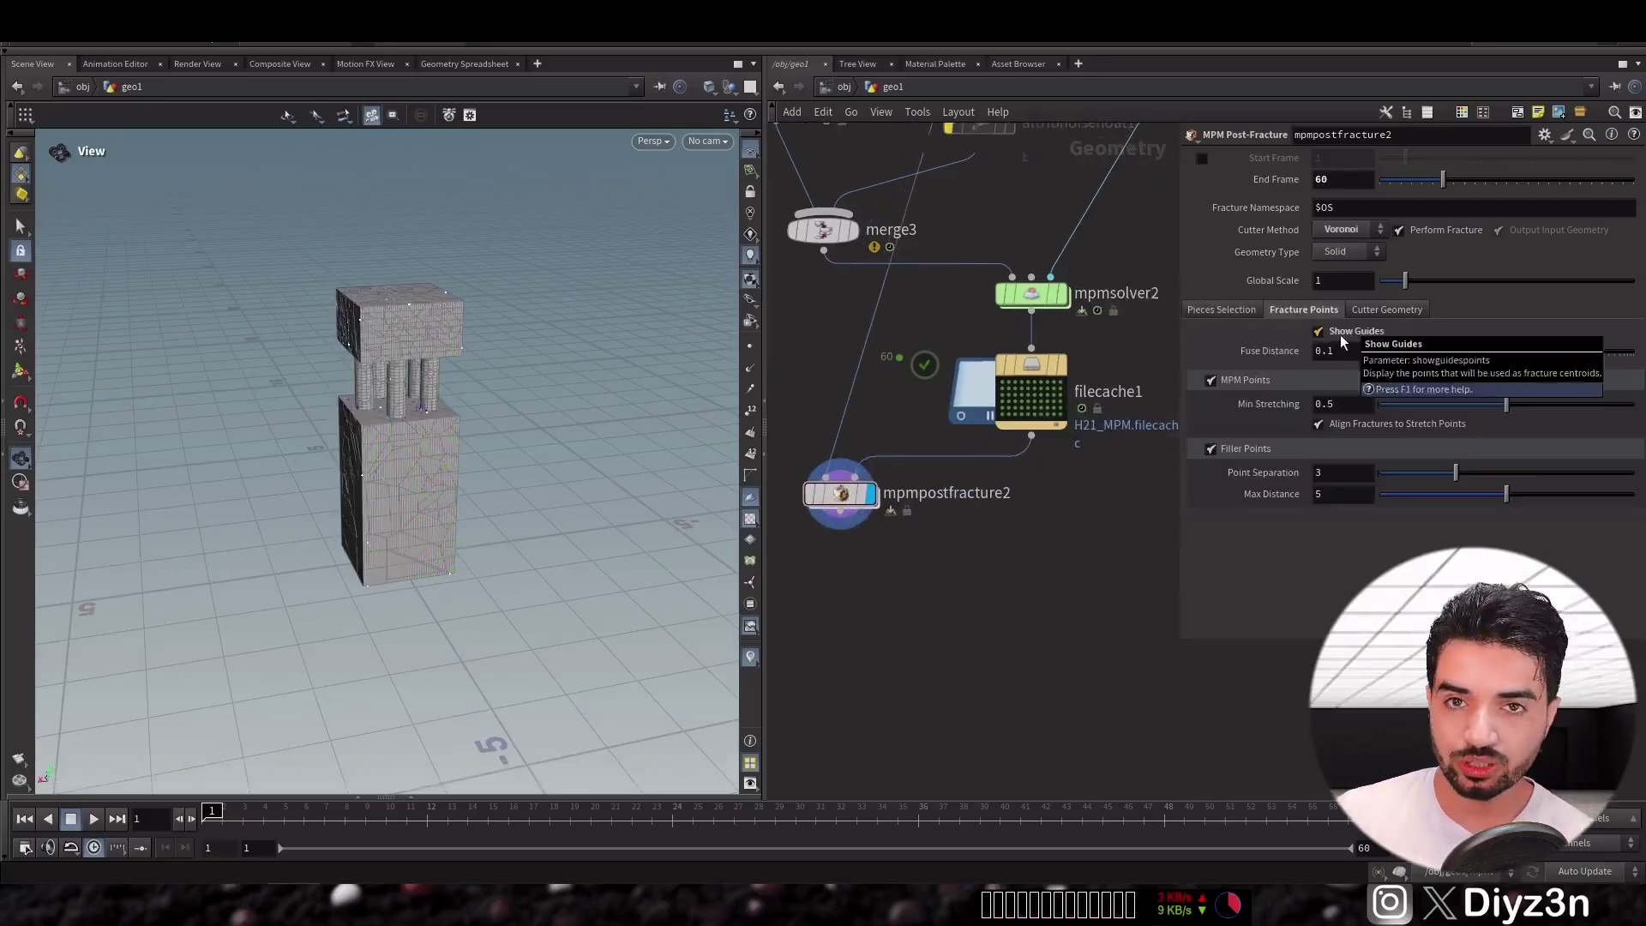
click(1372, 310)
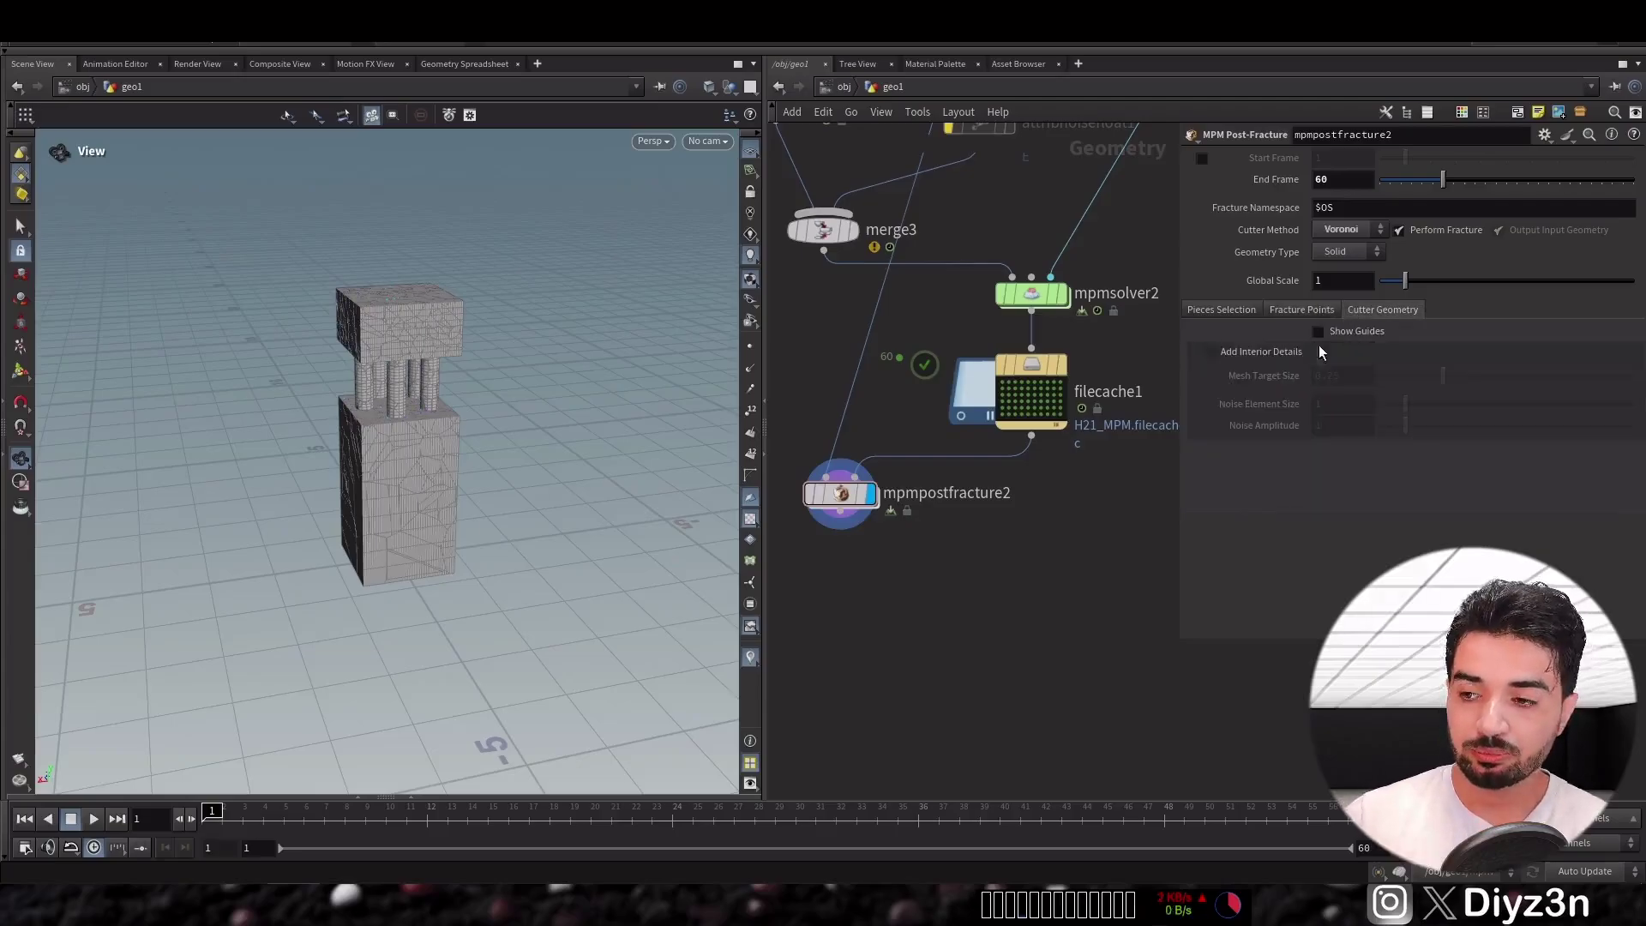
click(1224, 310)
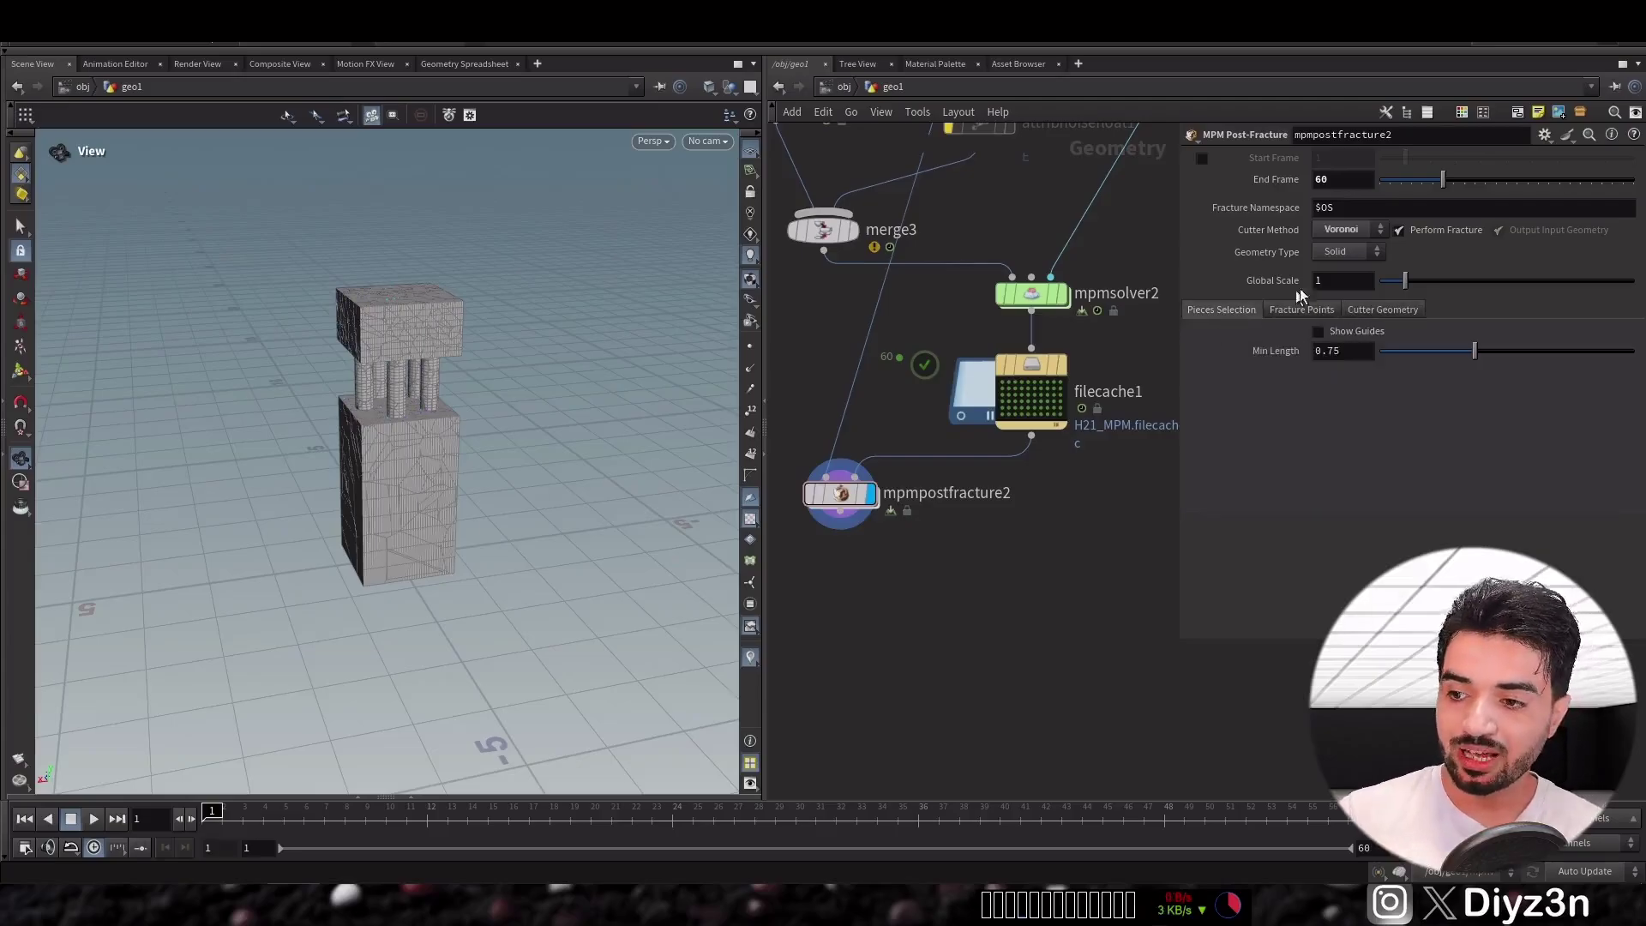
Add an MPM Deform Pieces node to the network below the file cache
right_click(1094, 551)
mouse_move(1168, 585)
mouse_move(1211, 672)
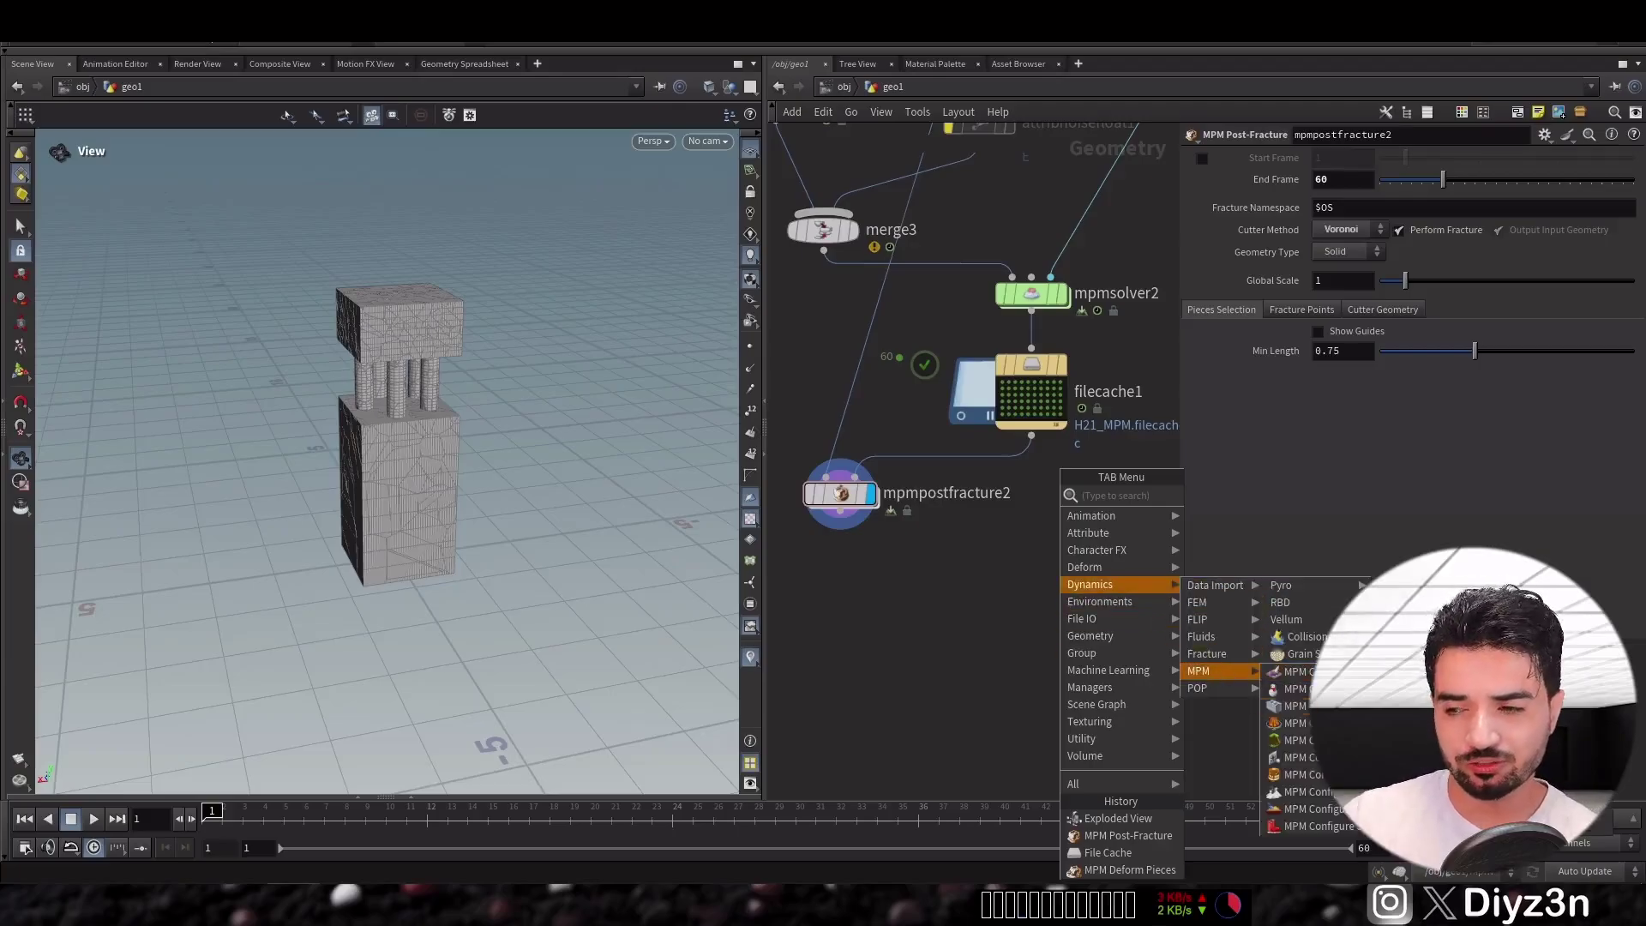
click(1130, 869)
click(1011, 600)
Connect the post-fracture node to the MPM Deform Pieces node's first input and the file cache to its second, and display the node
click(1030, 435)
click(1026, 582)
click(998, 583)
click(840, 511)
click(1041, 600)
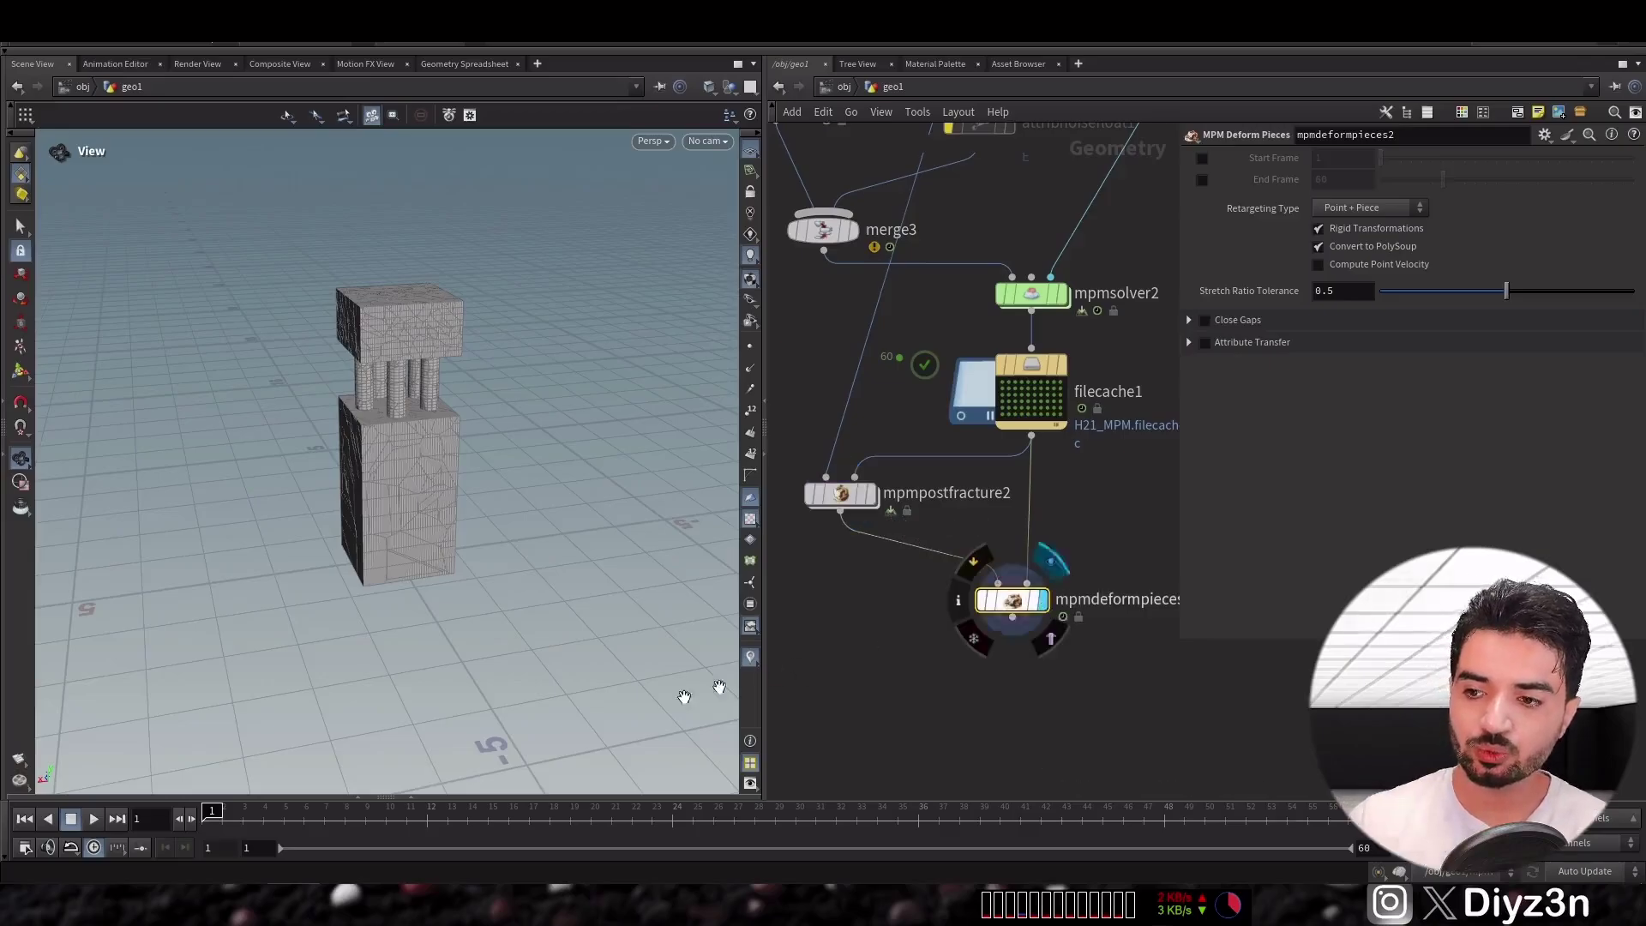
Scrub the timeline and inspect the deformed building pieces from several angles, ending on frame 16
drag(400, 830, 182, 839)
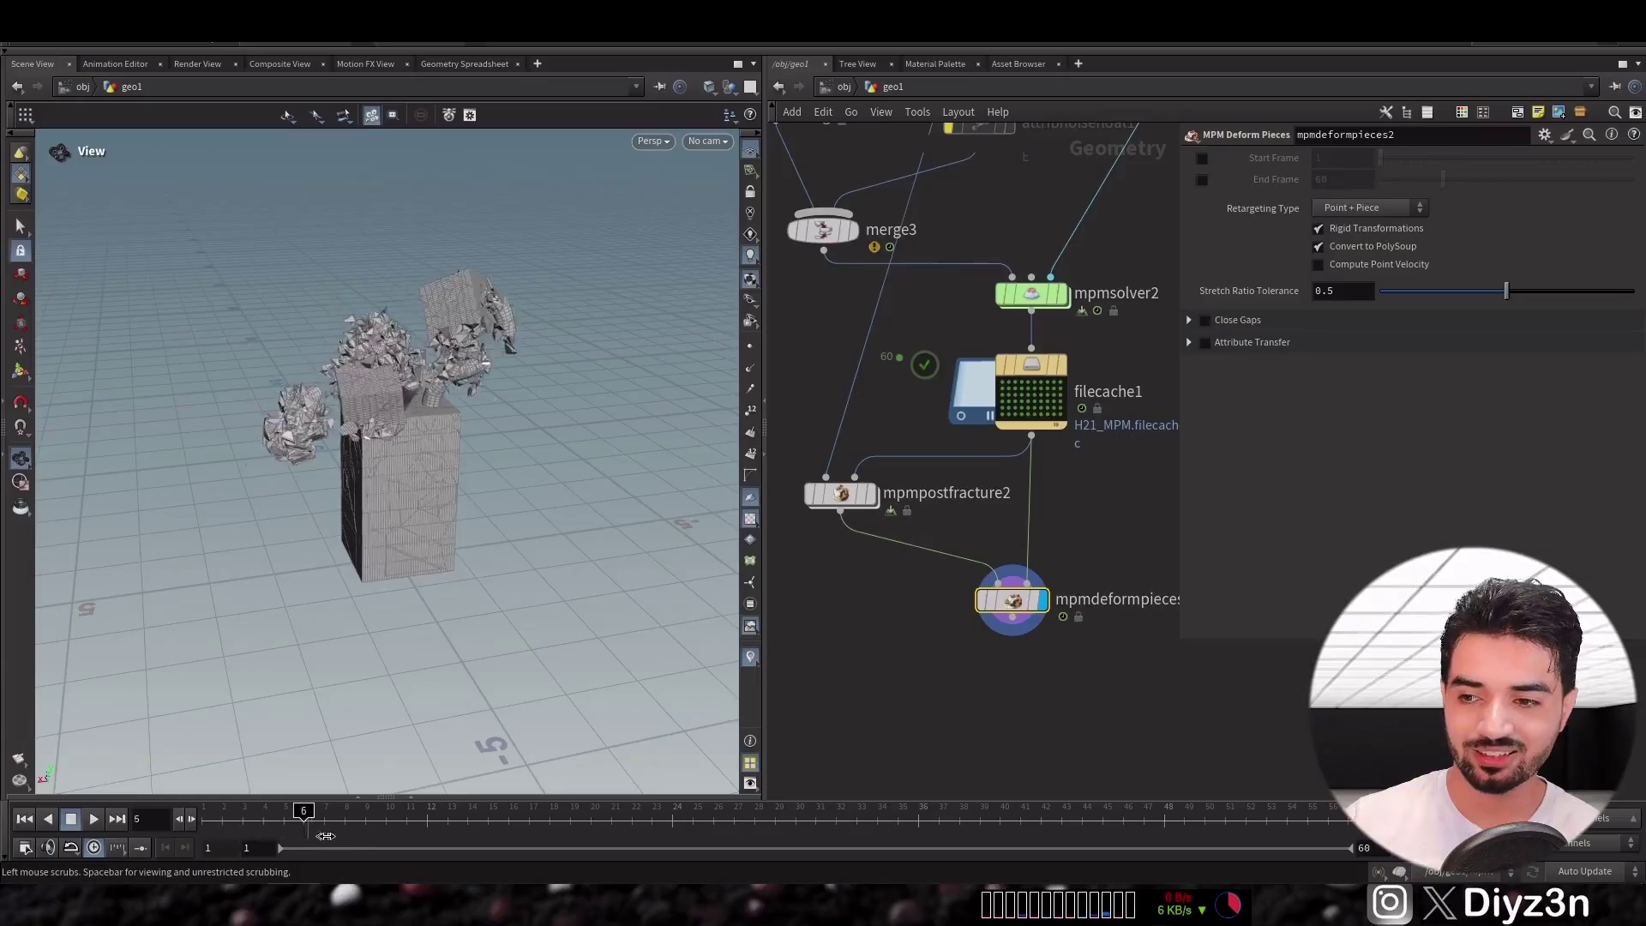
drag(459, 431, 342, 665)
drag(239, 823, 194, 834)
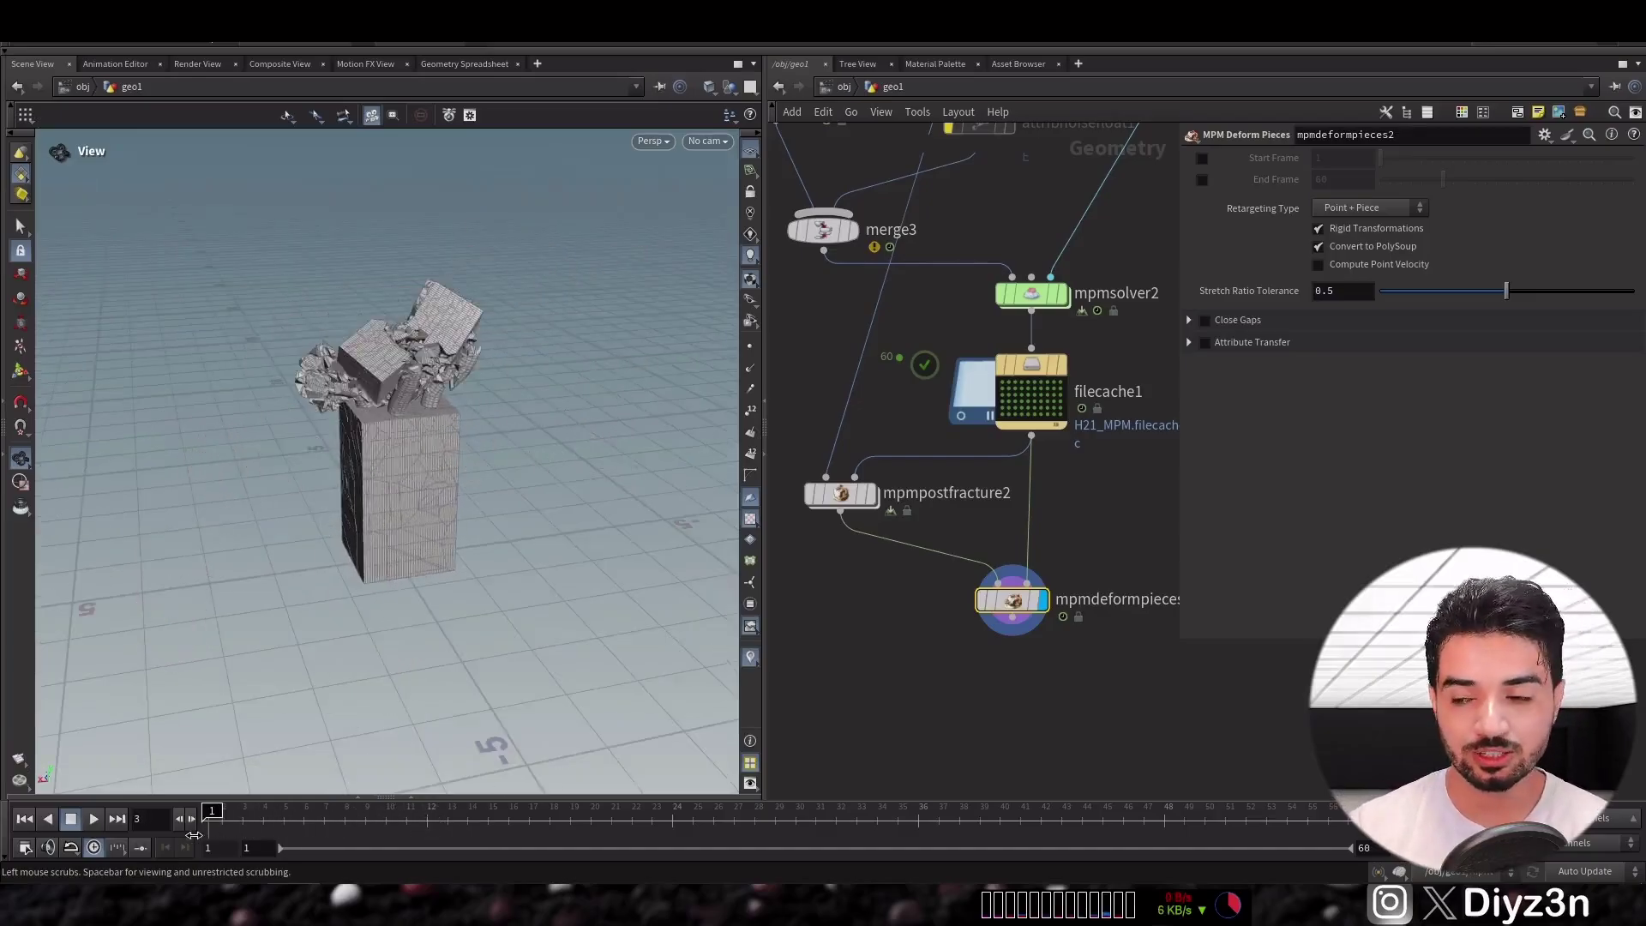
drag(295, 834, 365, 835)
drag(481, 331, 441, 434)
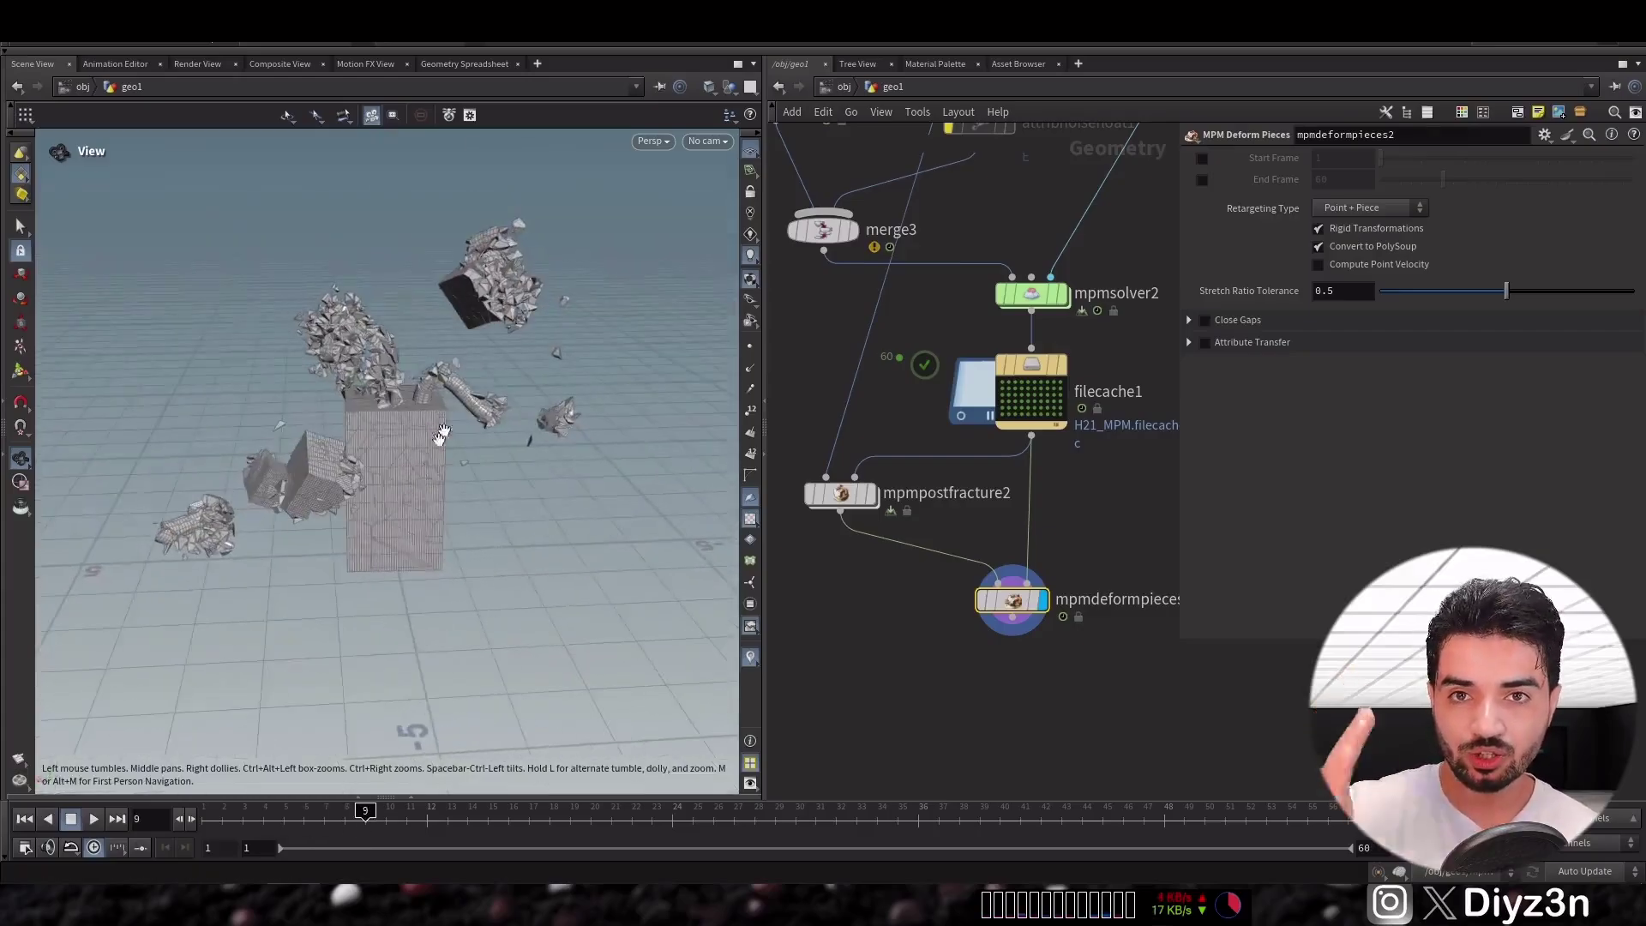
drag(343, 821, 268, 819)
drag(397, 809, 212, 833)
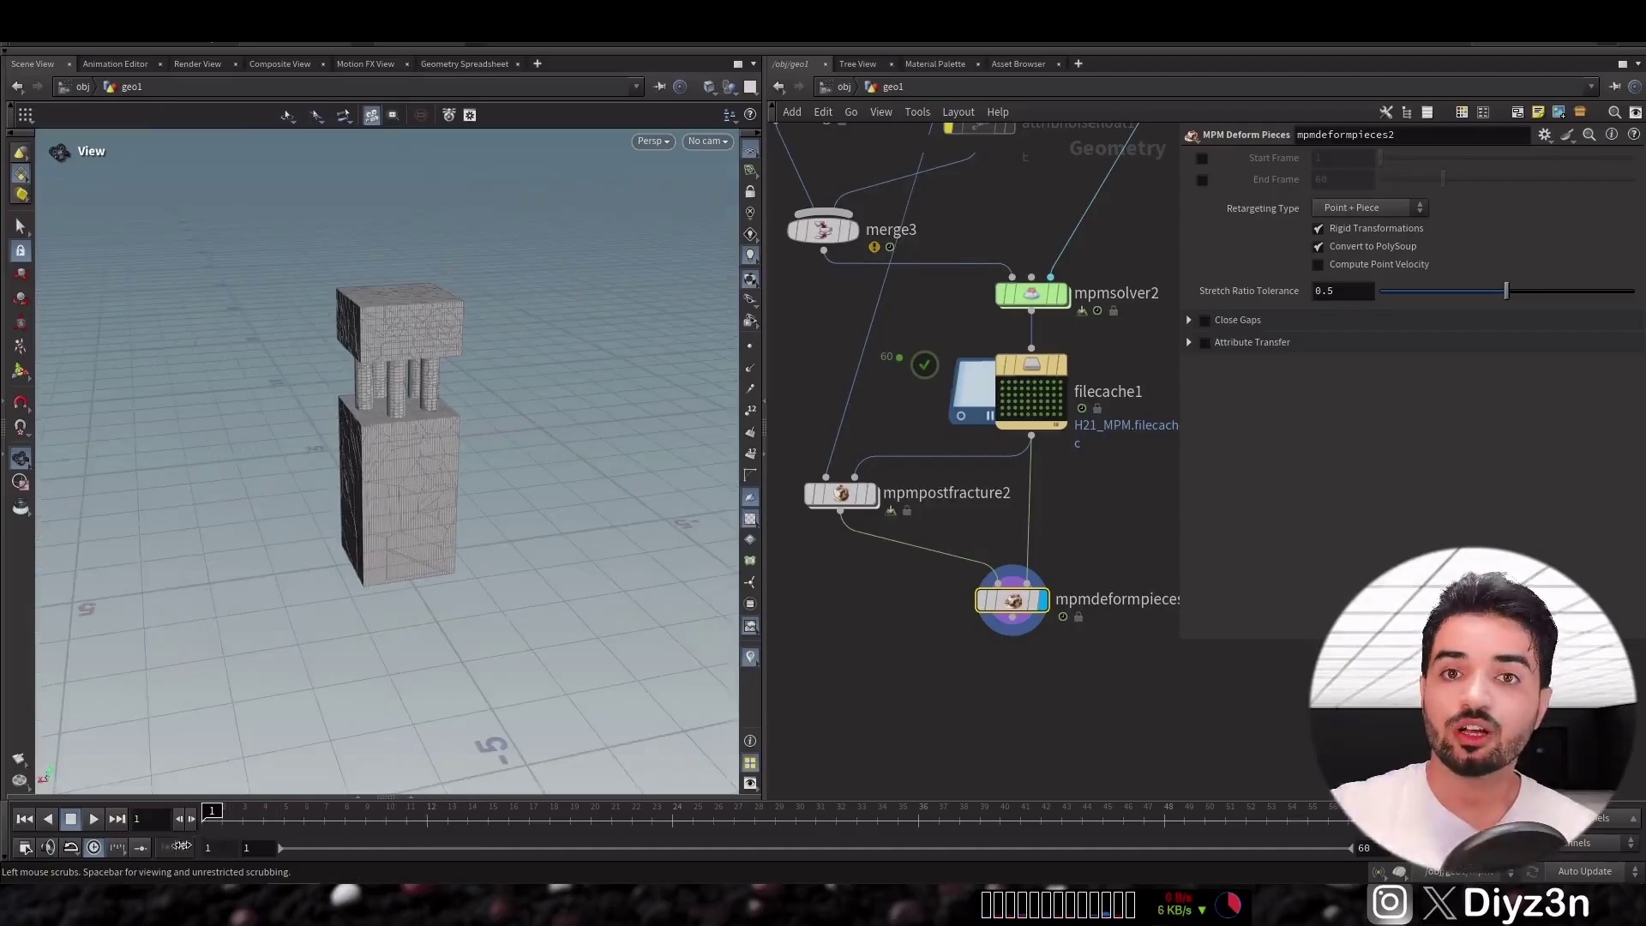
drag(346, 836, 365, 836)
drag(430, 331, 433, 417)
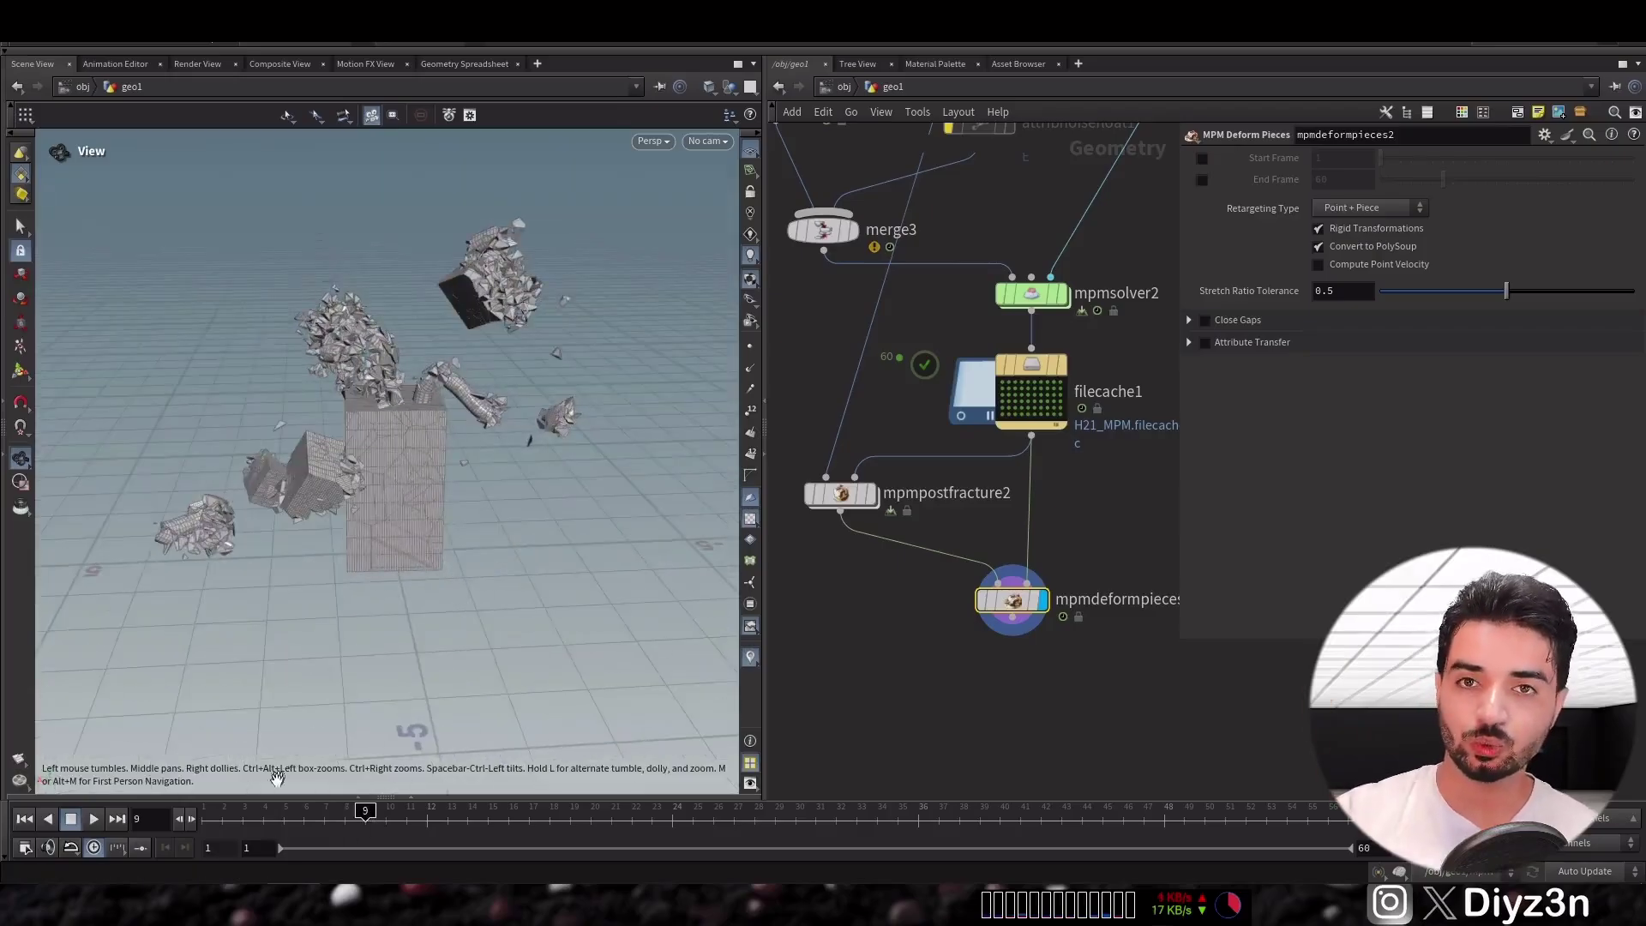
drag(250, 819, 227, 819)
drag(349, 815, 385, 836)
drag(488, 429, 452, 430)
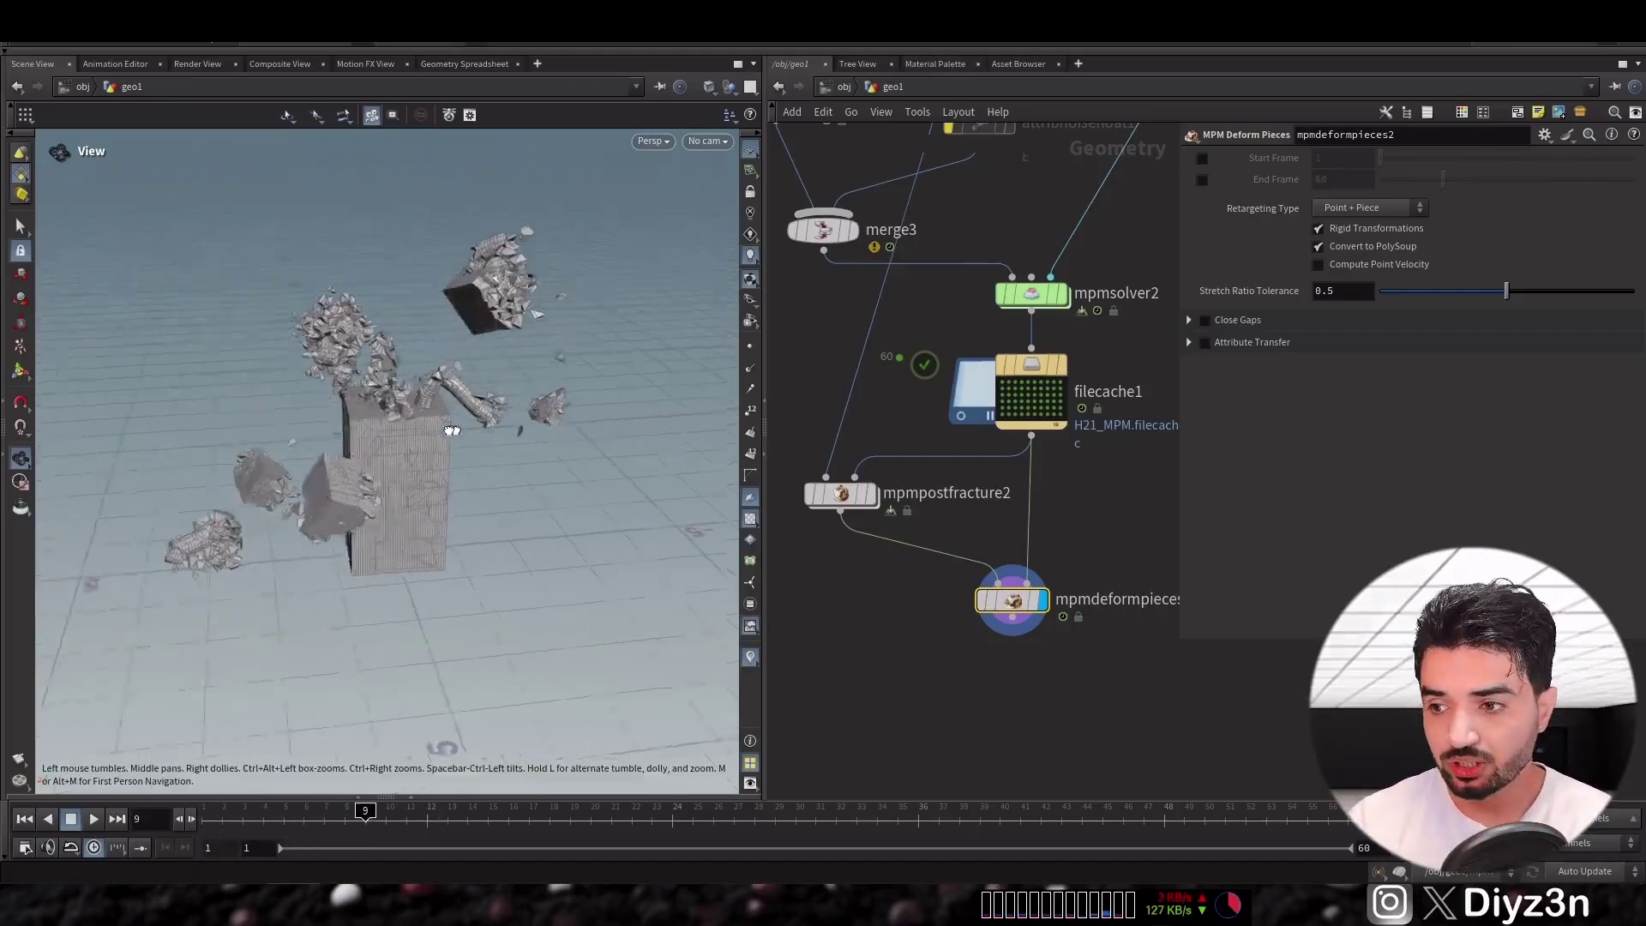
drag(403, 825, 508, 824)
Set the MPM Deform Pieces node's Retargeting Type to Point (Deform)
drag(1054, 663, 971, 594)
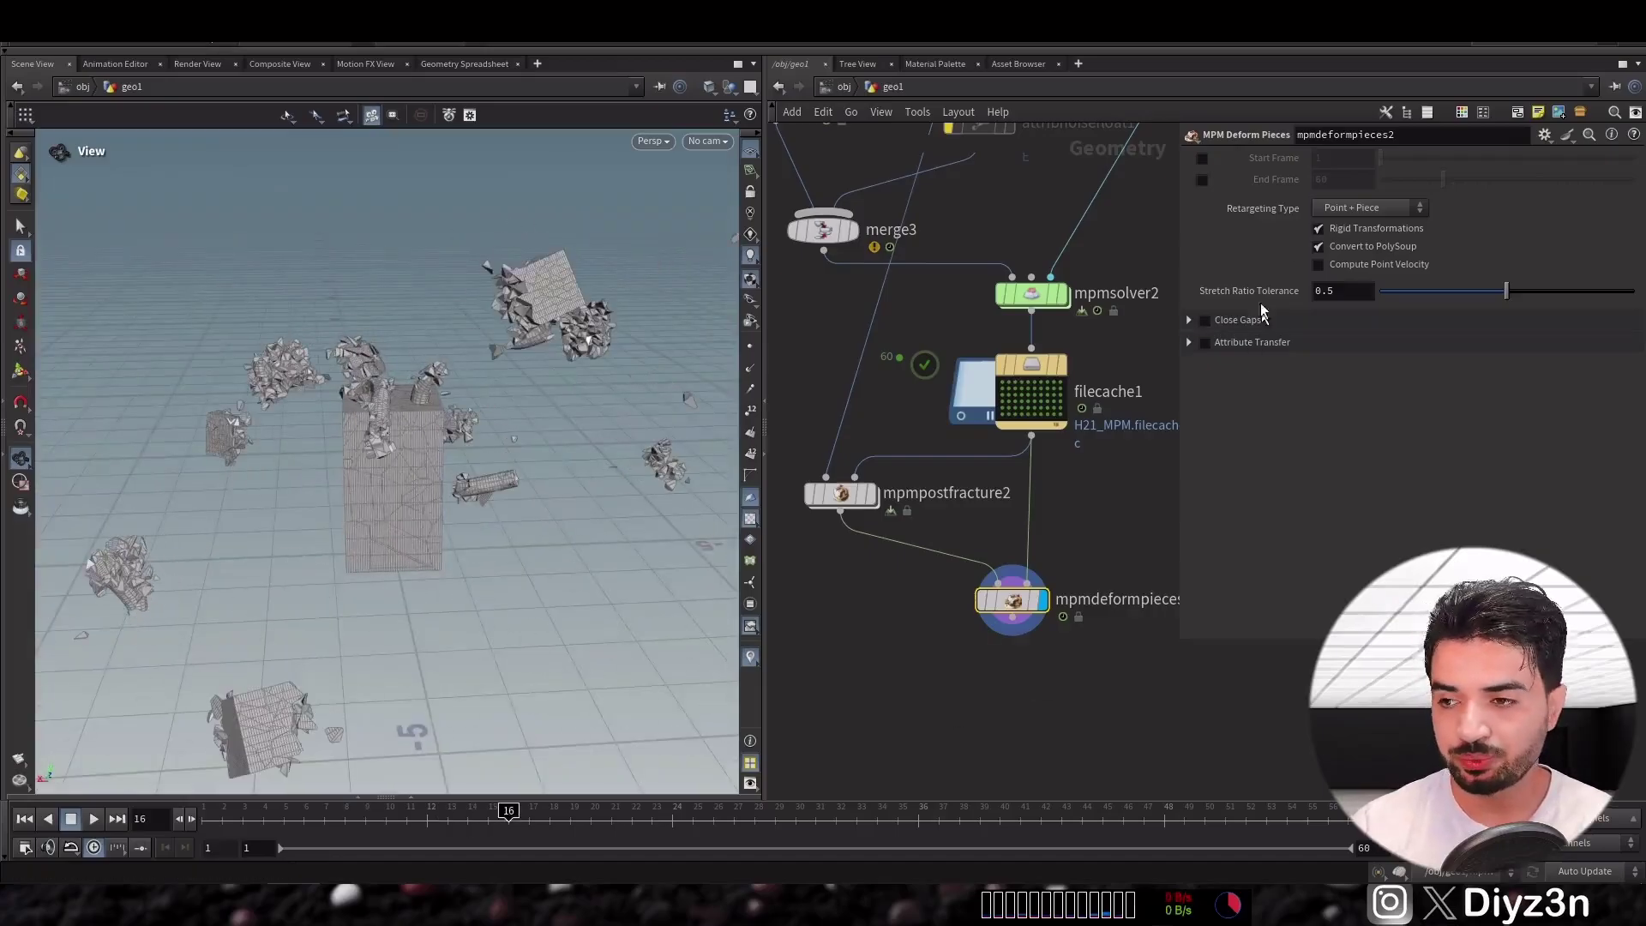
click(1342, 210)
click(1334, 227)
click(1346, 259)
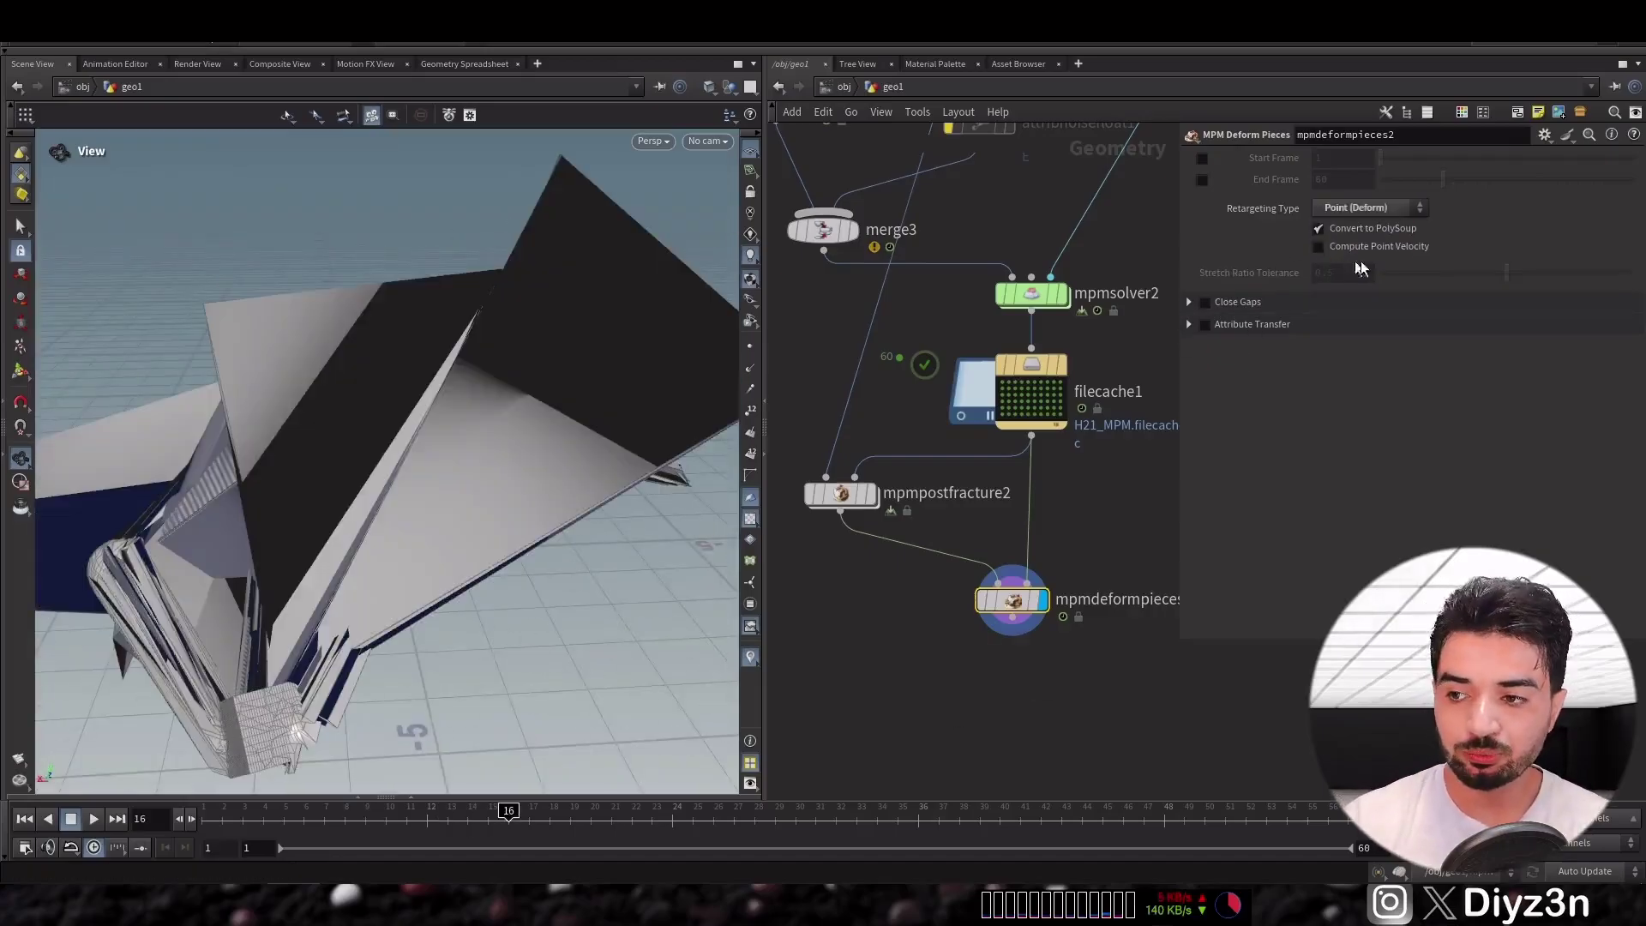